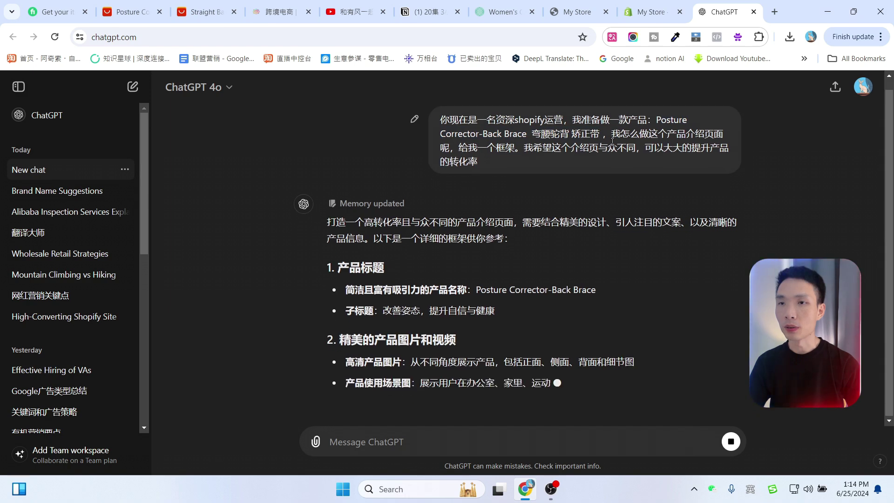
# - Review the submitted prompt and the opening sections of the product page framework in the reply
pyautogui.scroll(1, 549, 145)
pyautogui.moveTo(521, 140); pyautogui.dragTo(653, 131)
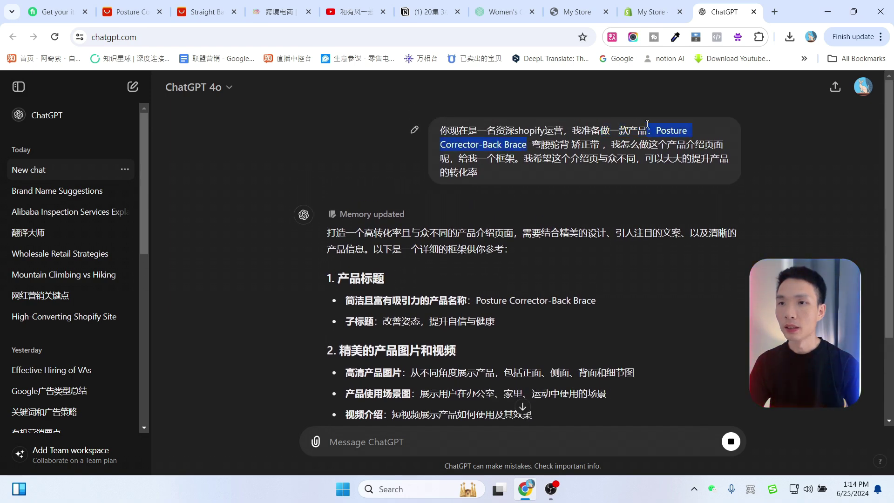
pyautogui.click(630, 155)
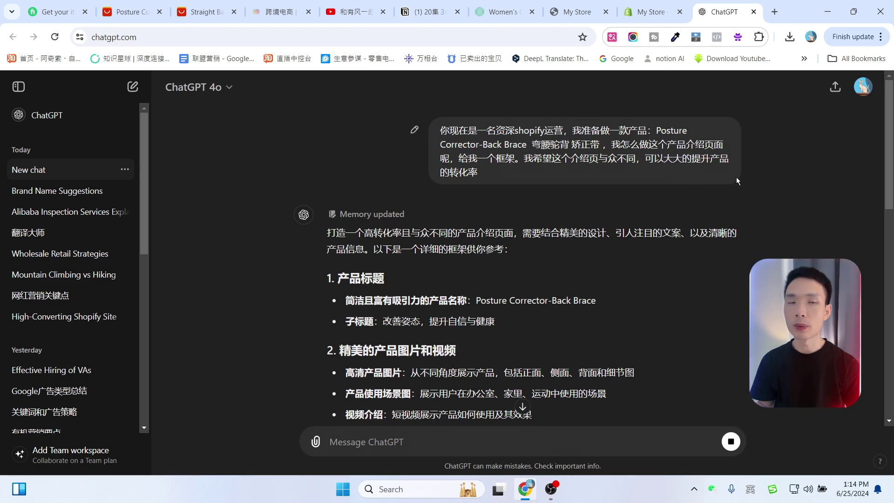
pyautogui.scroll(-7, 682, 211)
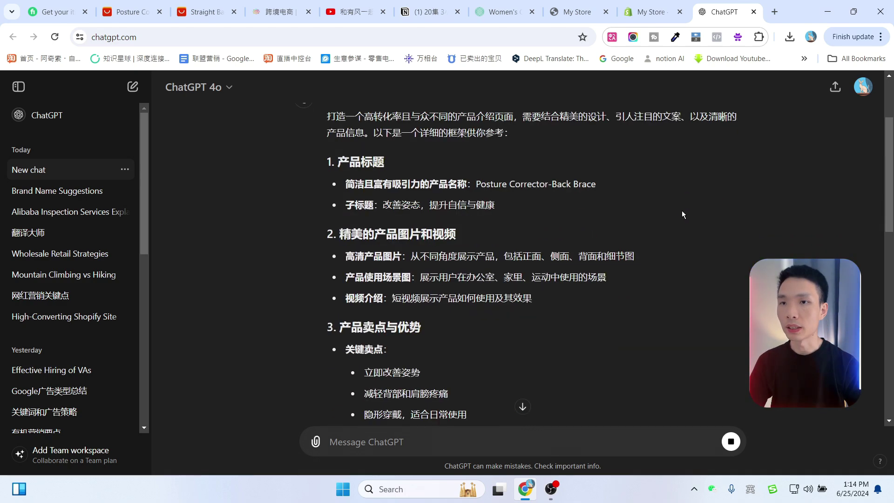
pyautogui.scroll(6, 725, 214)
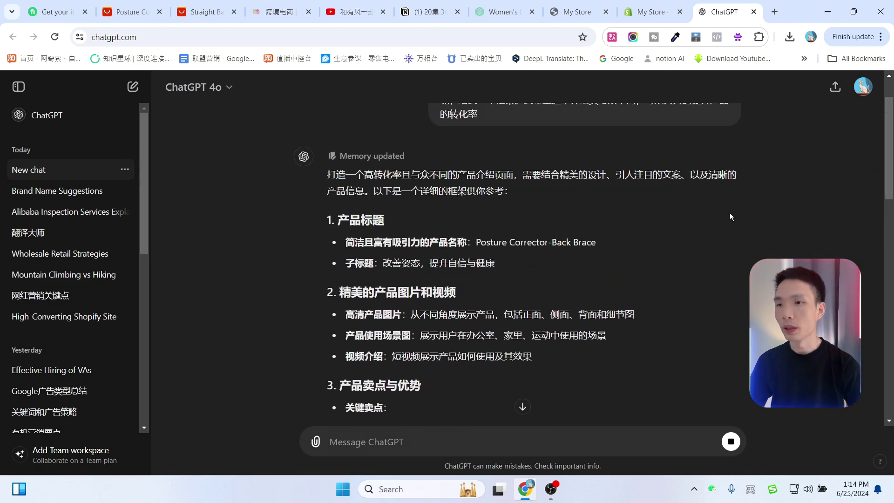
pyautogui.scroll(-1, 731, 213)
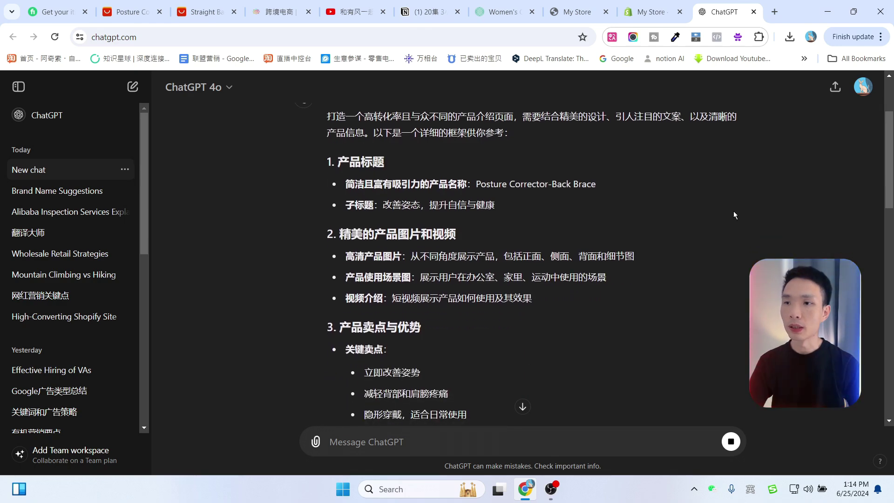
pyautogui.scroll(2, 733, 213)
pyautogui.scroll(-3, 733, 215)
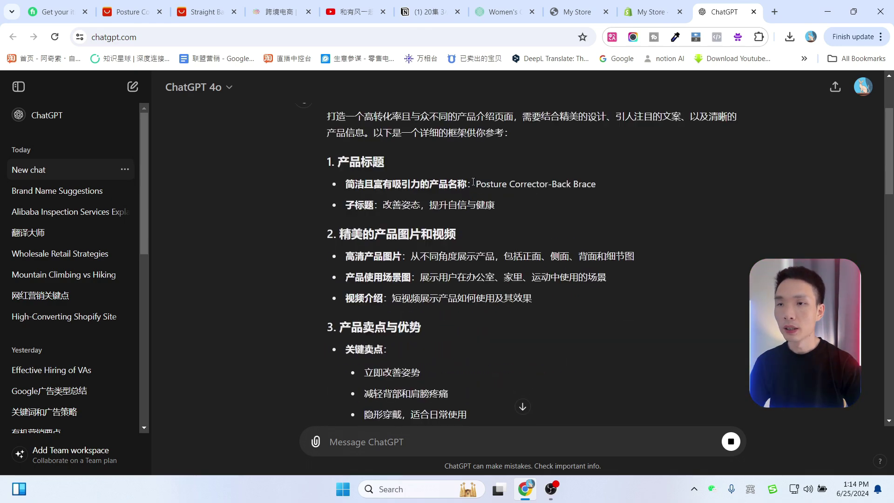
# - Copy the product name "Posture Corrector-Back Brace" from the reply into the title of the new Shopify product
pyautogui.moveTo(477, 182); pyautogui.dragTo(596, 185)
pyautogui.hotkey('ctrl', 'c')
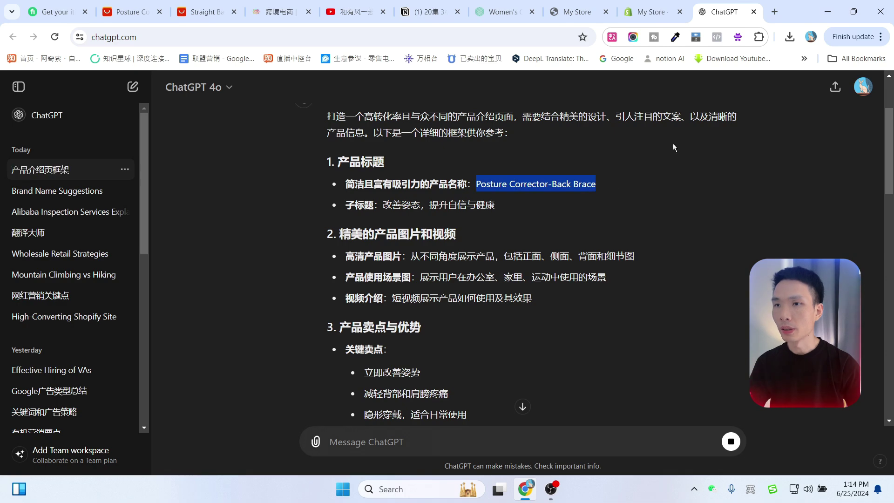
pyautogui.click(669, 14)
pyautogui.click(349, 177)
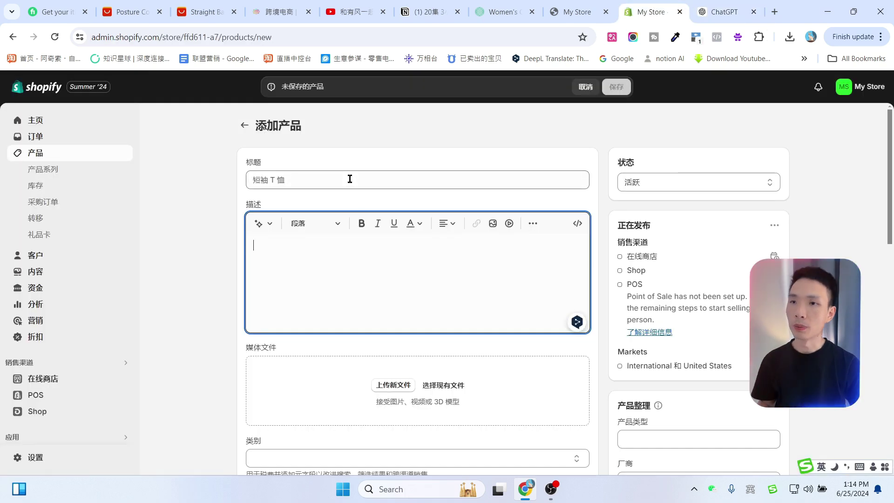
pyautogui.hotkey('ctrl', 'v')
# - Return to ChatGPT and read through the framework's remaining sections, from product images and selling points to safety and compliance
pyautogui.hotkey('ctrl', 'Tab')
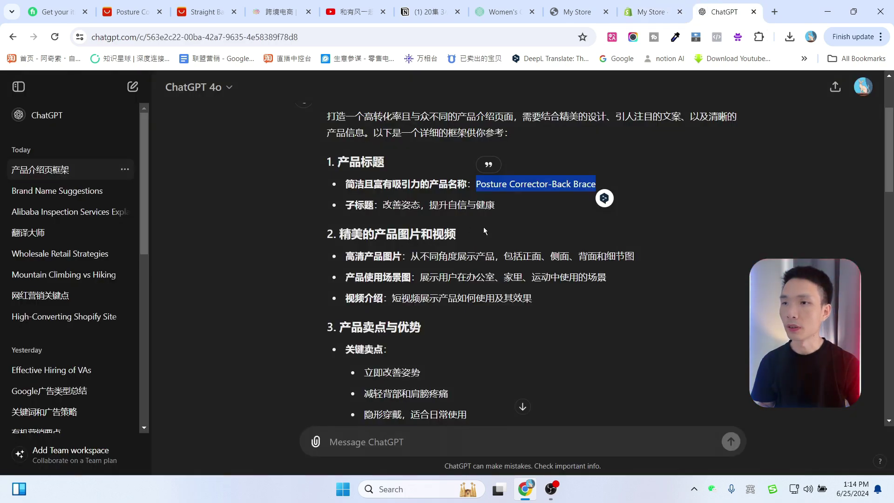
pyautogui.scroll(-1, 484, 231)
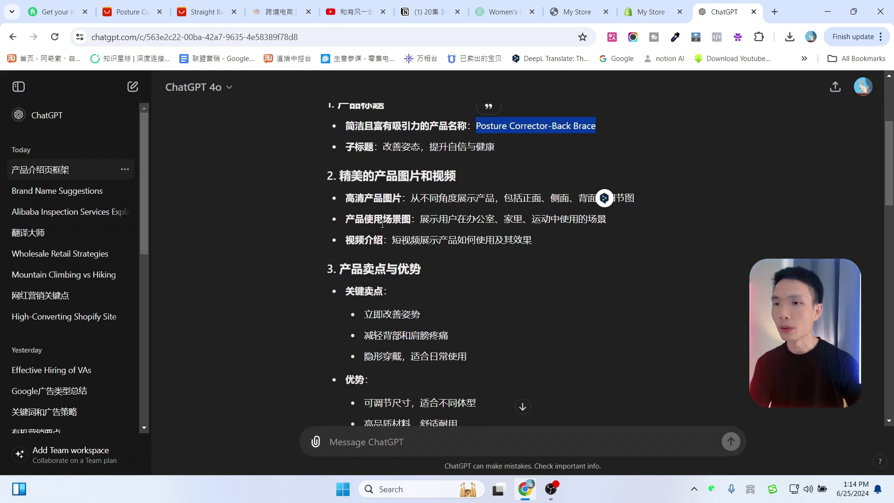
pyautogui.scroll(-1, 486, 238)
pyautogui.scroll(-1, 486, 239)
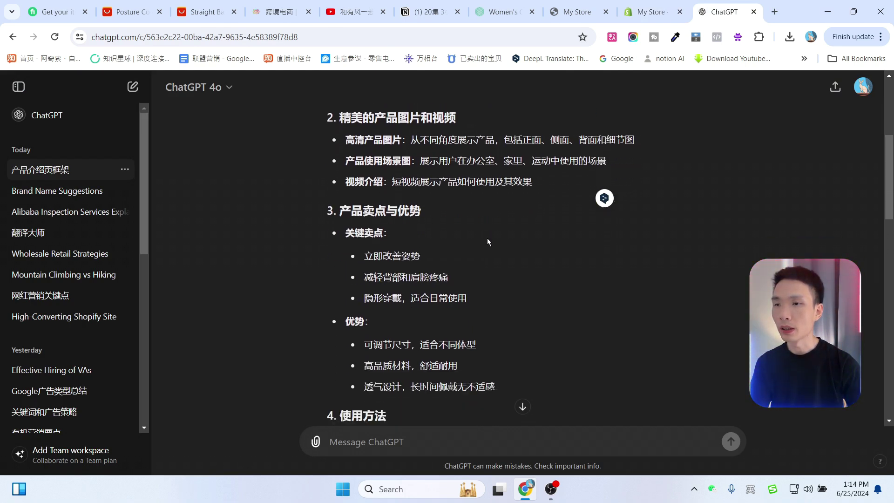
pyautogui.scroll(-1, 490, 234)
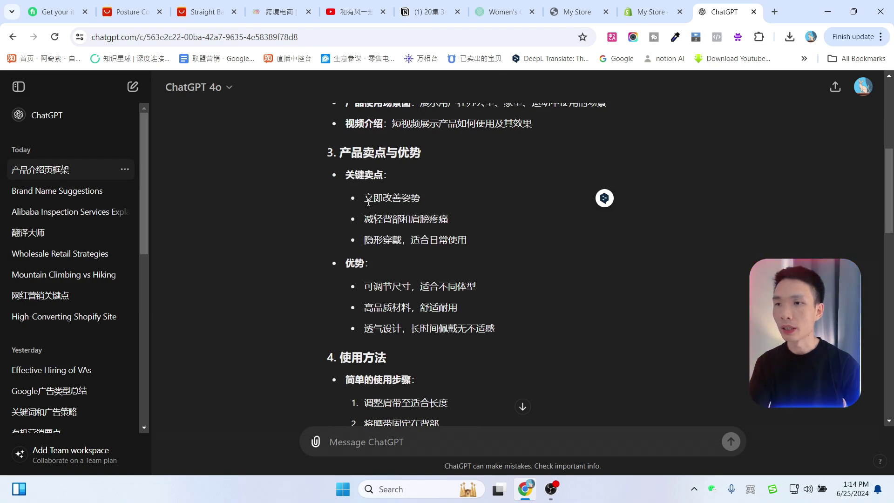
pyautogui.moveTo(368, 202); pyautogui.dragTo(420, 199)
pyautogui.click(538, 175)
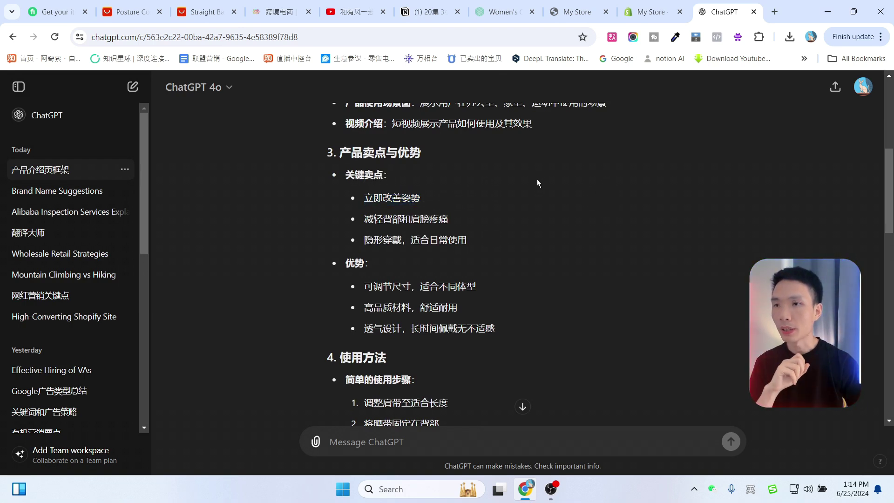
pyautogui.scroll(-1, 591, 235)
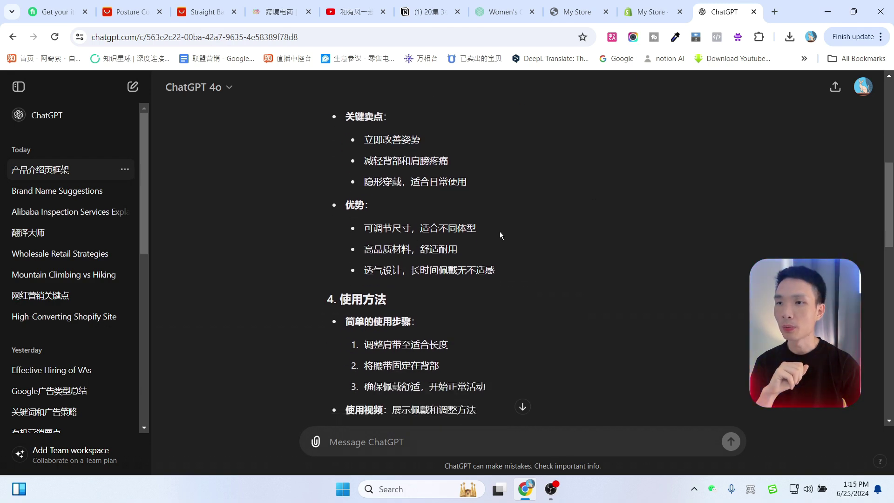
pyautogui.scroll(-2, 499, 230)
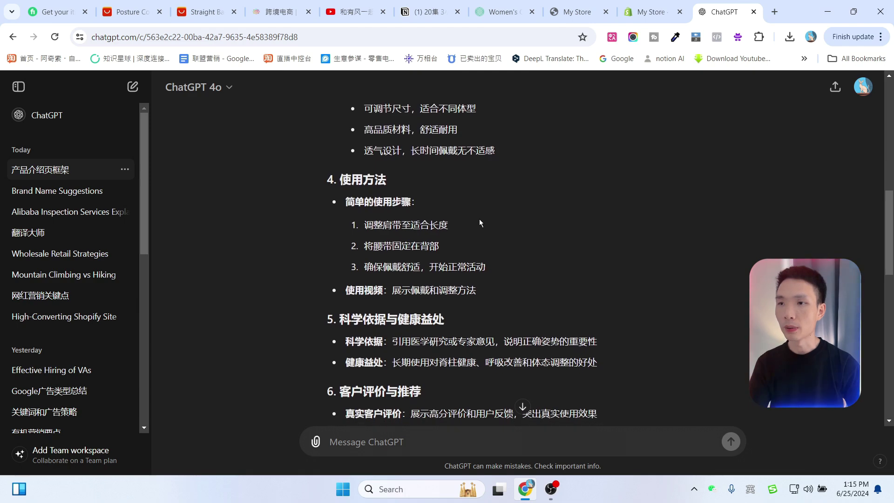
pyautogui.scroll(-2, 490, 218)
pyautogui.scroll(-1, 494, 216)
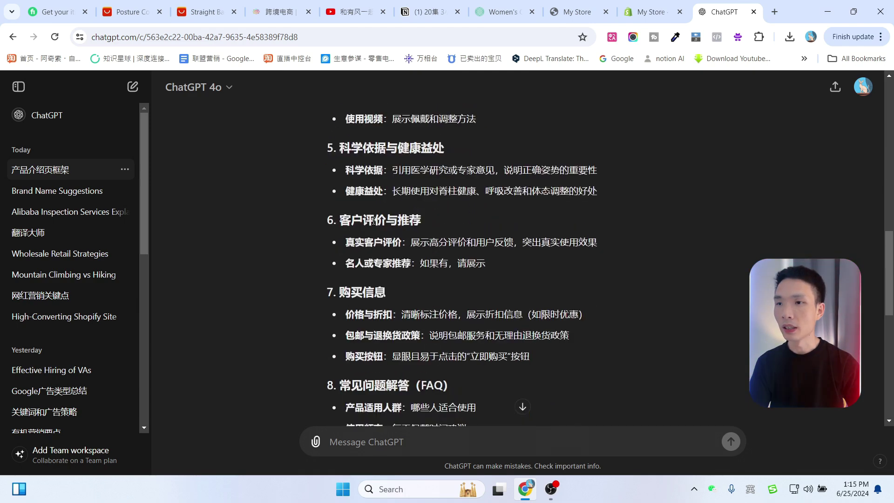
pyautogui.scroll(-4, 374, 220)
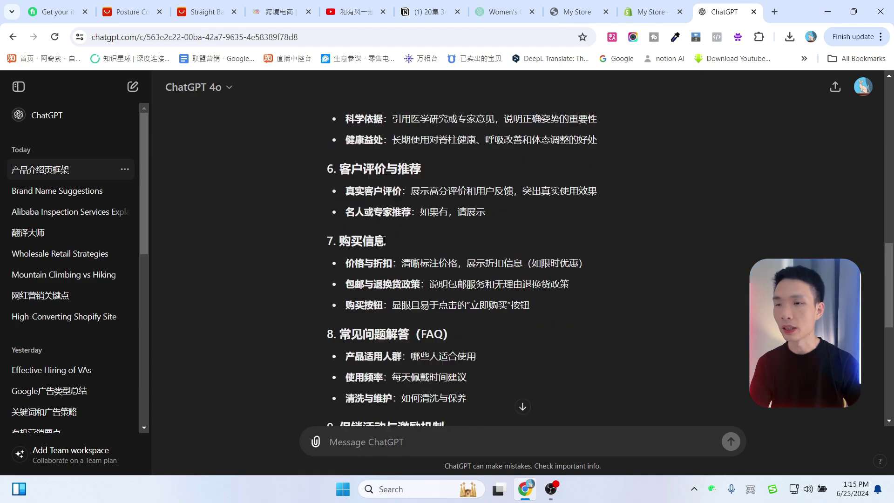
pyautogui.scroll(1, 551, 202)
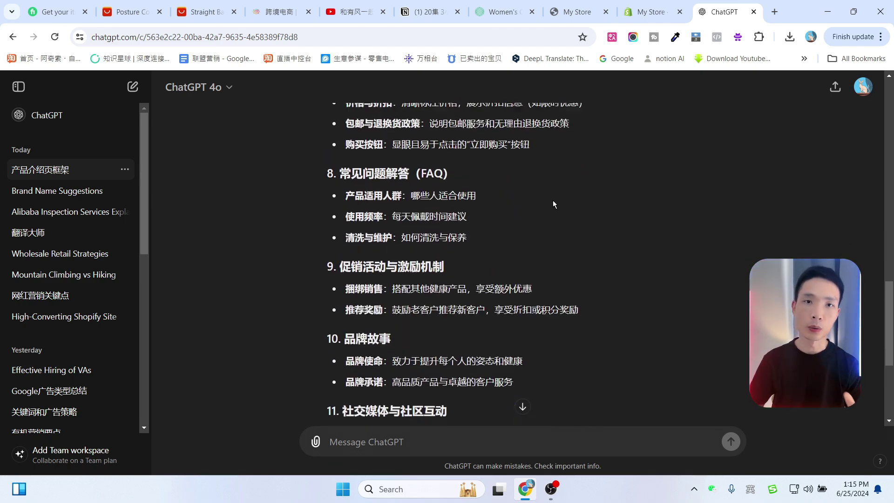
pyautogui.scroll(-1, 450, 190)
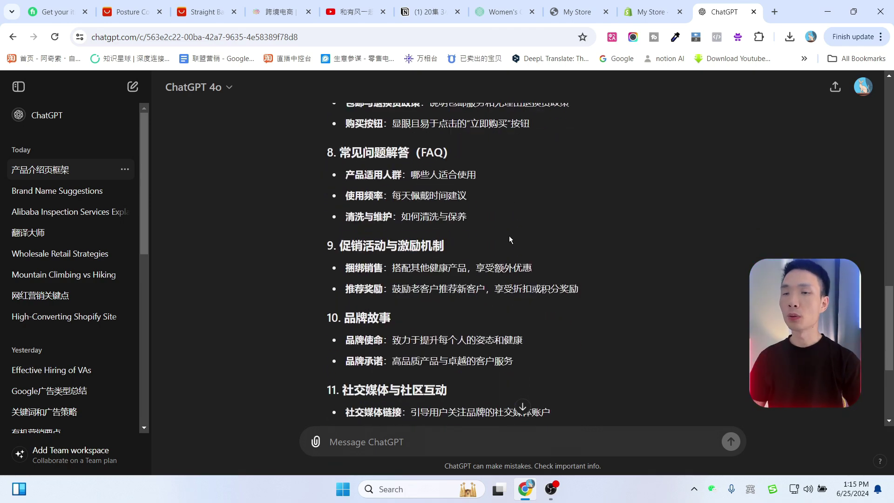
pyautogui.scroll(-2, 512, 237)
pyautogui.scroll(-1, 464, 233)
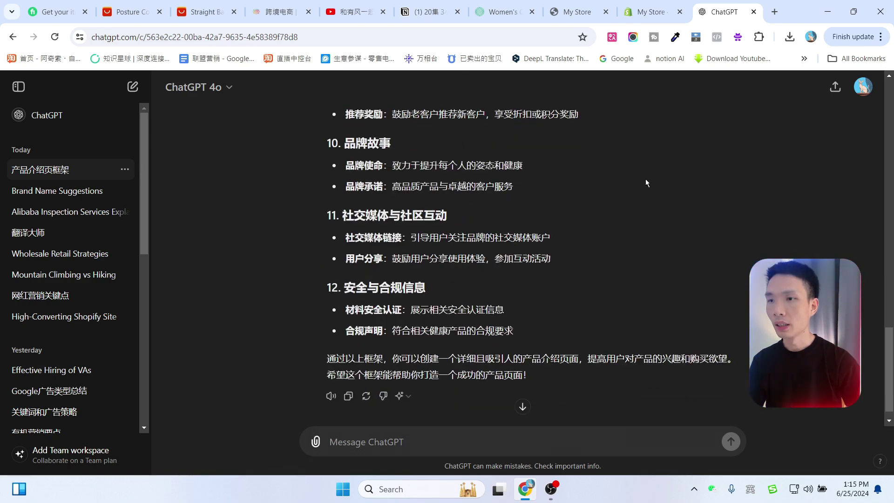
pyautogui.scroll(5, 610, 233)
pyautogui.hotkey('ctrl', 'shift', 'Tab')
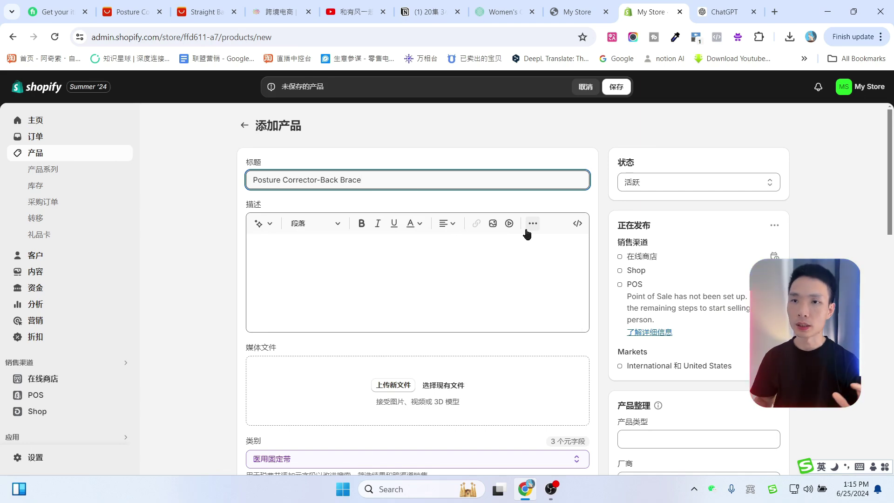
pyautogui.hotkey('ctrl', 'Tab')
pyautogui.scroll(10, 468, 247)
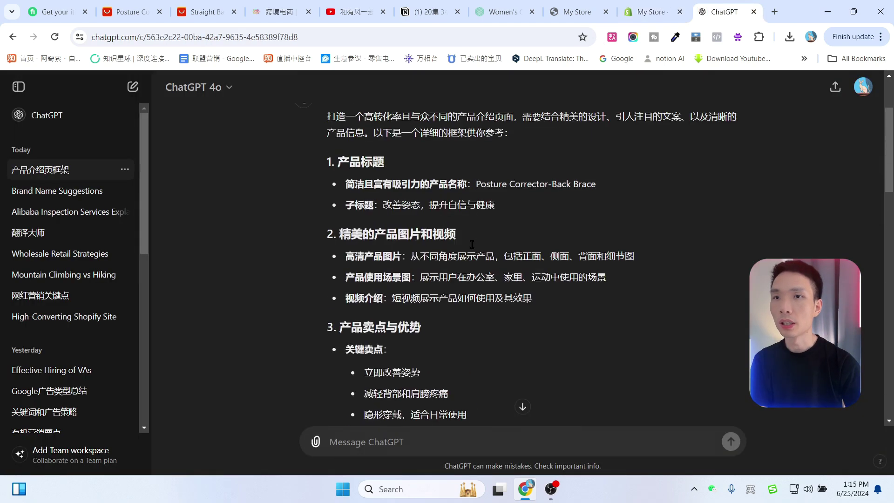
# - Switch to the Shopify product form and open its search engine listing for editing
pyautogui.hotkey('ctrl', 'shift', 'Tab')
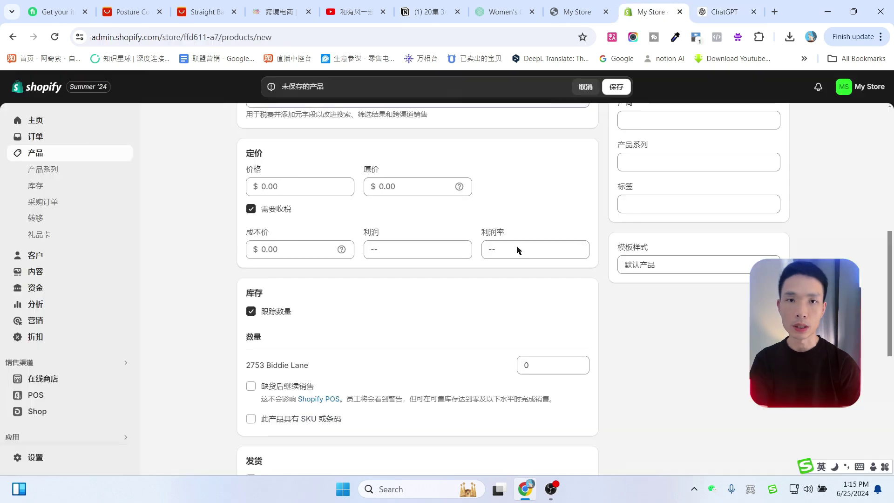
pyautogui.scroll(-7, 516, 245)
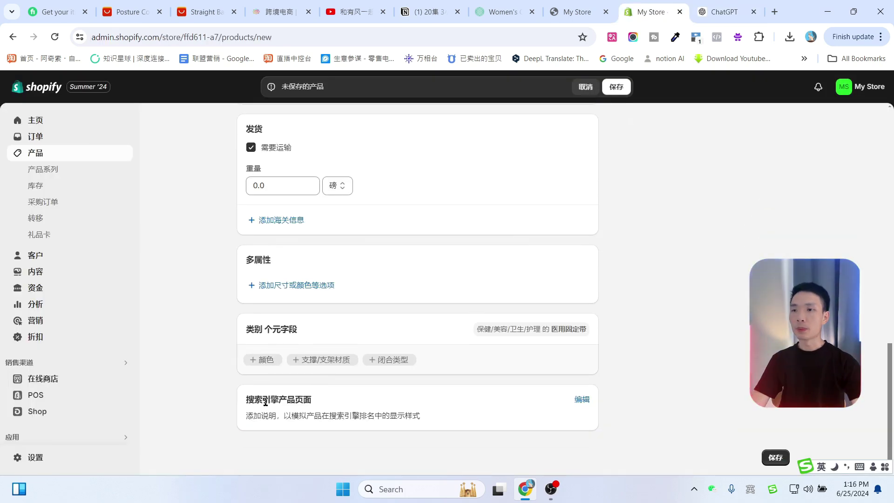
pyautogui.click(581, 399)
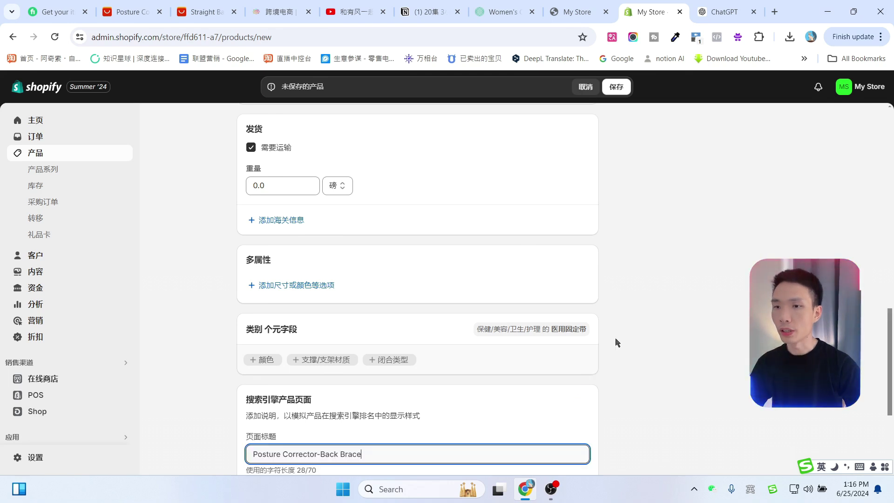
pyautogui.scroll(-2, 316, 330)
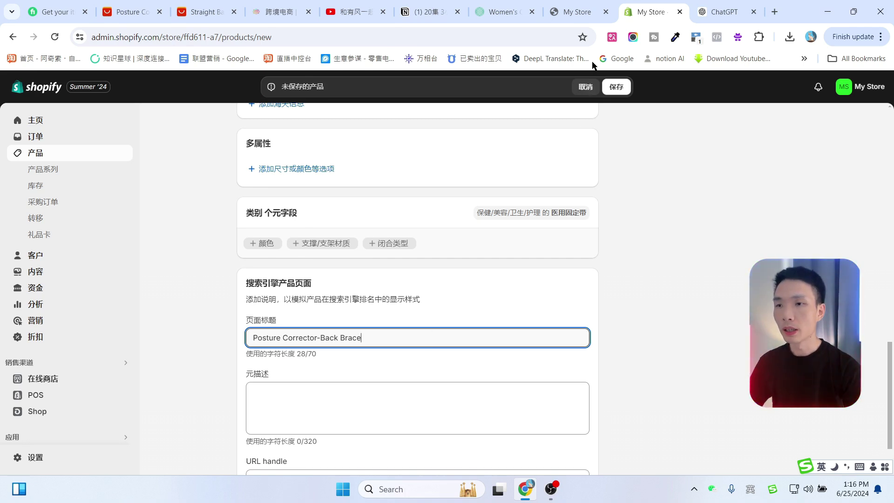
pyautogui.middleClick(620, 60)
pyautogui.click(707, 13)
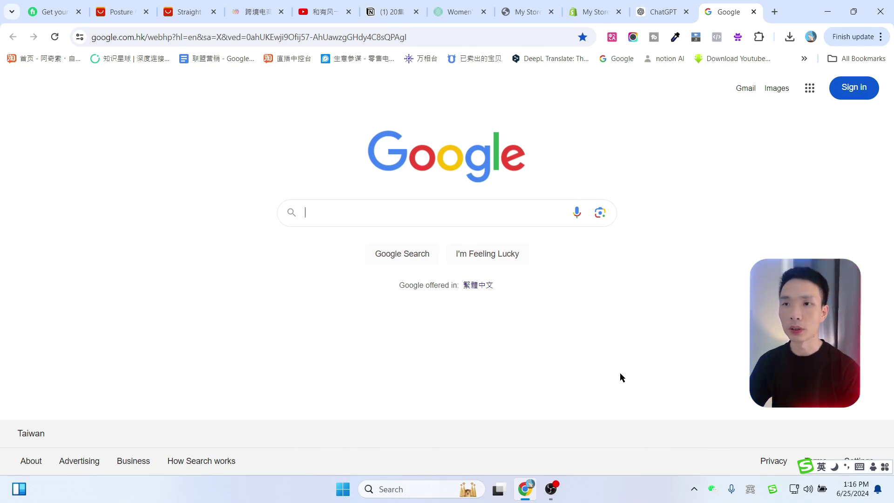
pyautogui.write('给我两个英文标题，简单一些')
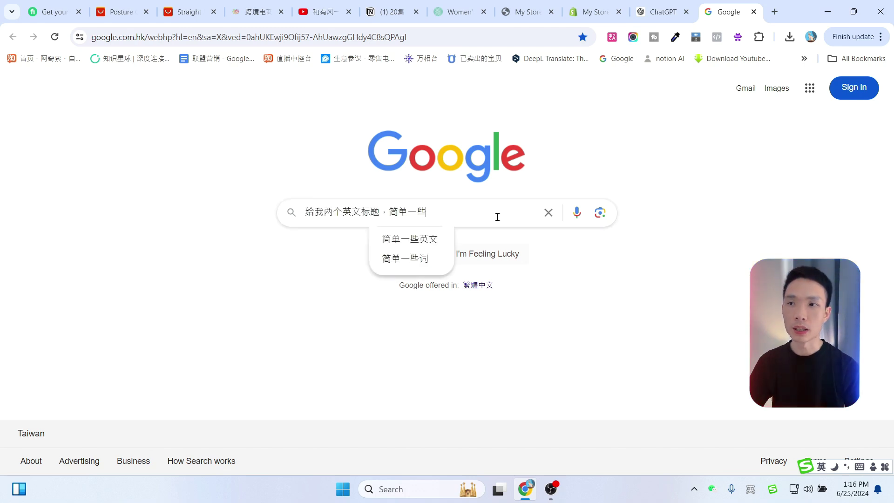
pyautogui.hotkey('ctrl', 'a')
pyautogui.press('BackSpace')
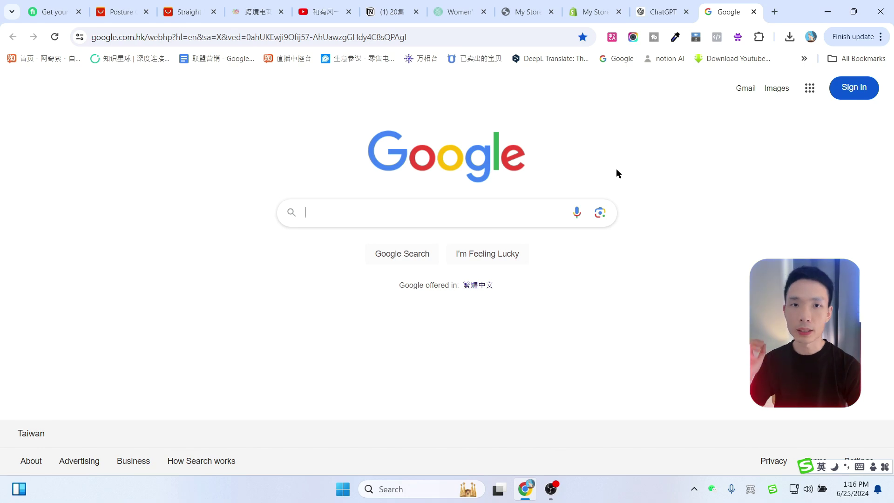
# - Return to the Shopify product form and examine the page title and meta description fields of the search engine listing
pyautogui.click(576, 2)
pyautogui.click(514, 332)
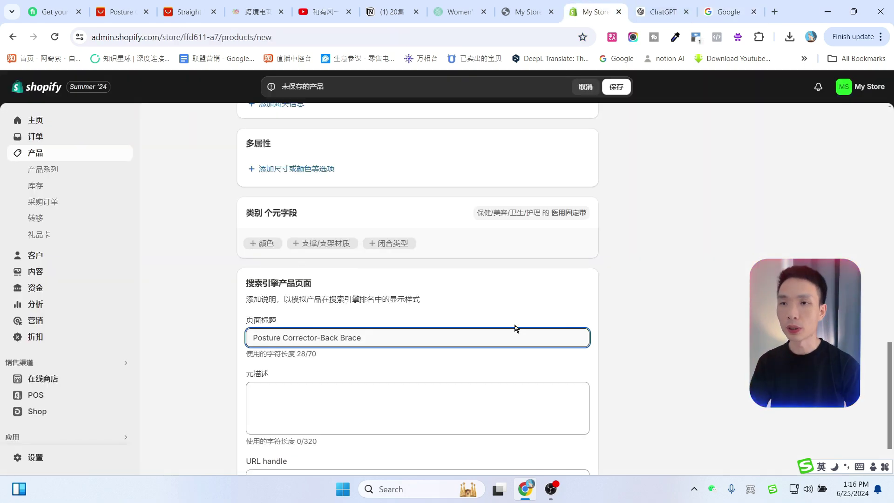
pyautogui.scroll(-1, 459, 314)
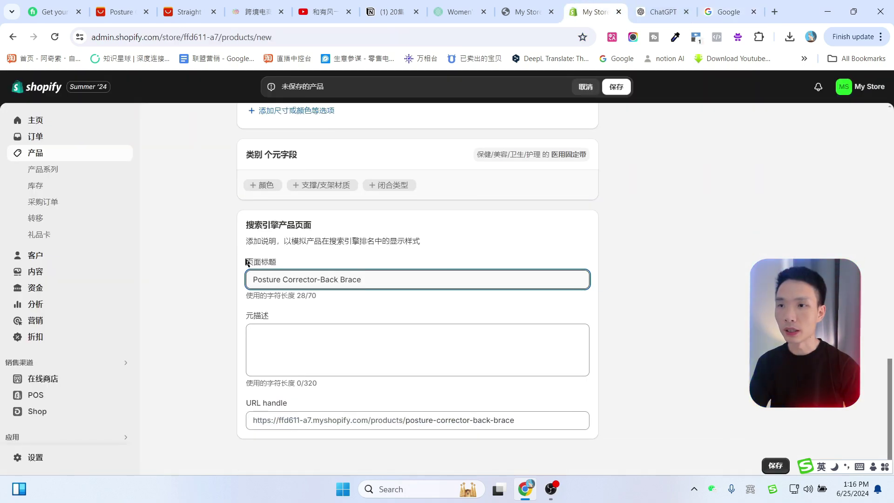
pyautogui.moveTo(244, 255); pyautogui.dragTo(280, 258)
pyautogui.click(296, 334)
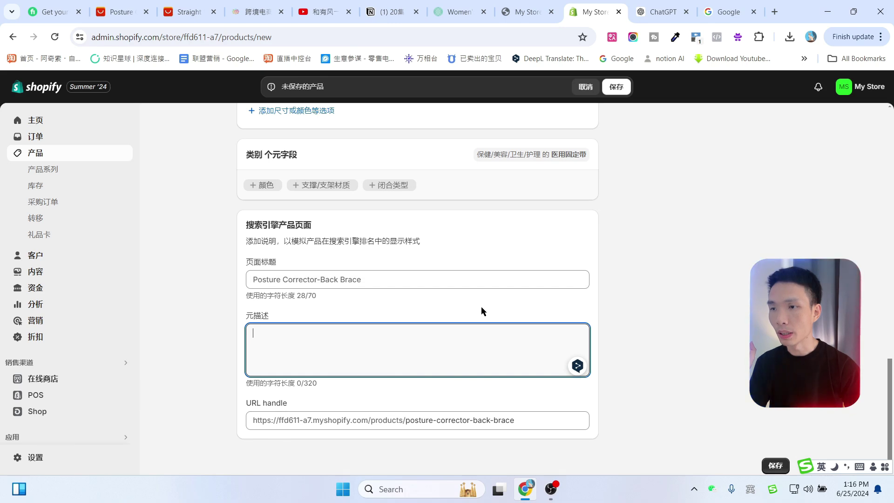
# - Return to ChatGPT and submit the prompt "给我两个英文标题，简单一些 底部SEO优化：**Search engine listing**", without a blank line between its two parts
pyautogui.click(665, 10)
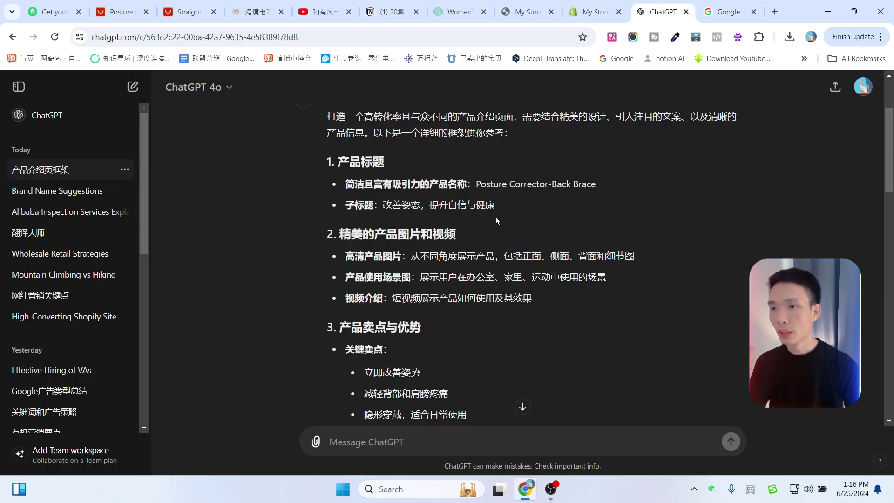
pyautogui.click(396, 441)
pyautogui.write('给我两个英文标题，简单一些  底部SEO优化：**Search engine listing**')
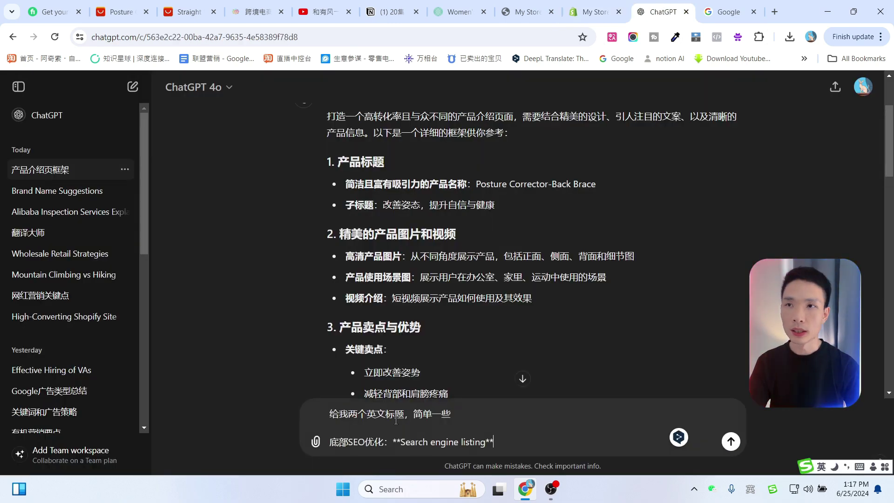
pyautogui.click(338, 430)
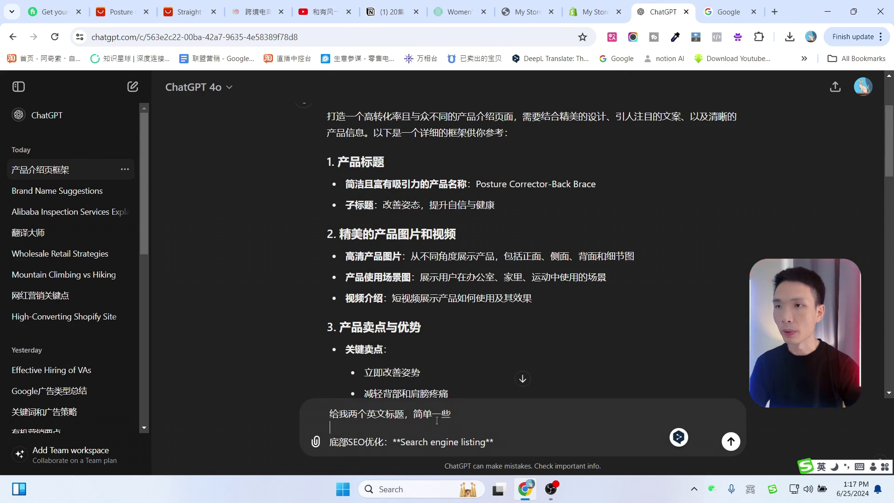
pyautogui.press('BackSpace')
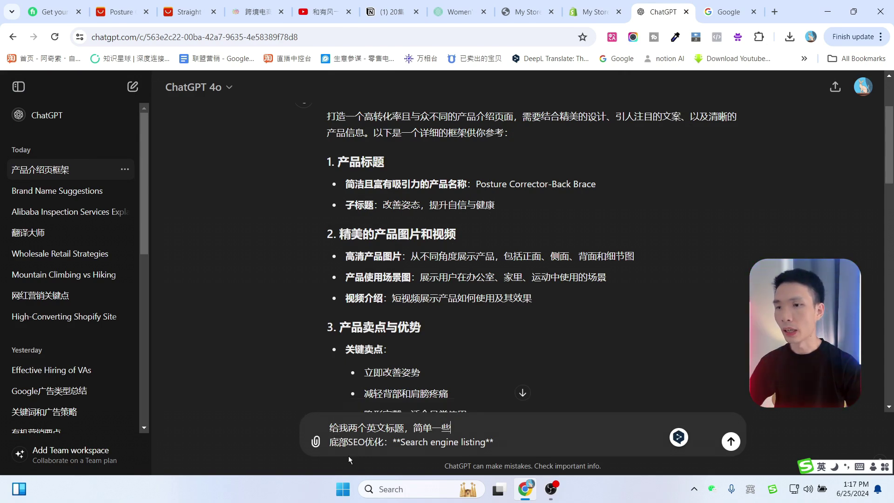
pyautogui.press('Home')
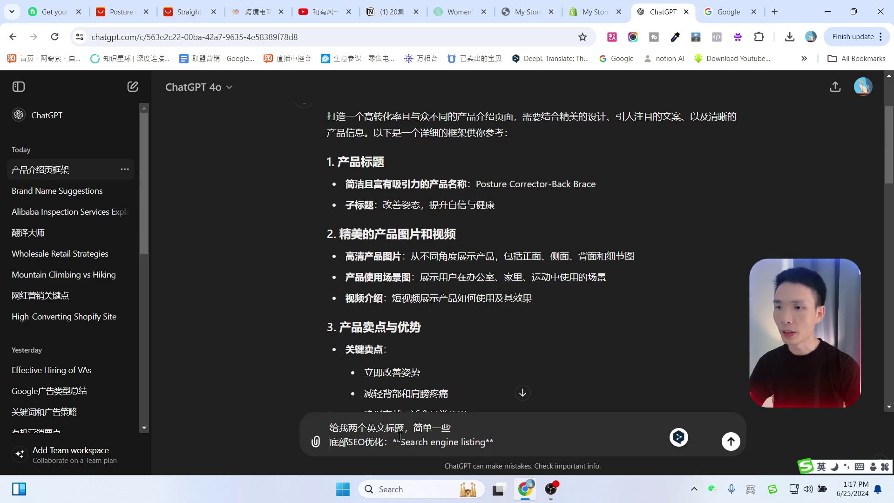
pyautogui.press('Return')
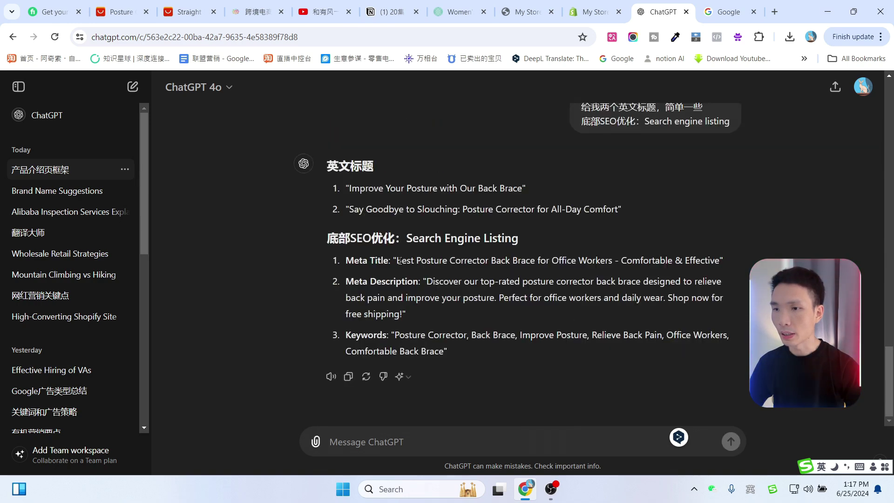
# - Replace the page title in Shopify's search engine listing with ChatGPT's meta title "Best Posture Corrector Back Brace for Office Workers - Comfortable & Effective"
pyautogui.moveTo(396, 260); pyautogui.dragTo(719, 262)
pyautogui.hotkey('ctrl', 'c')
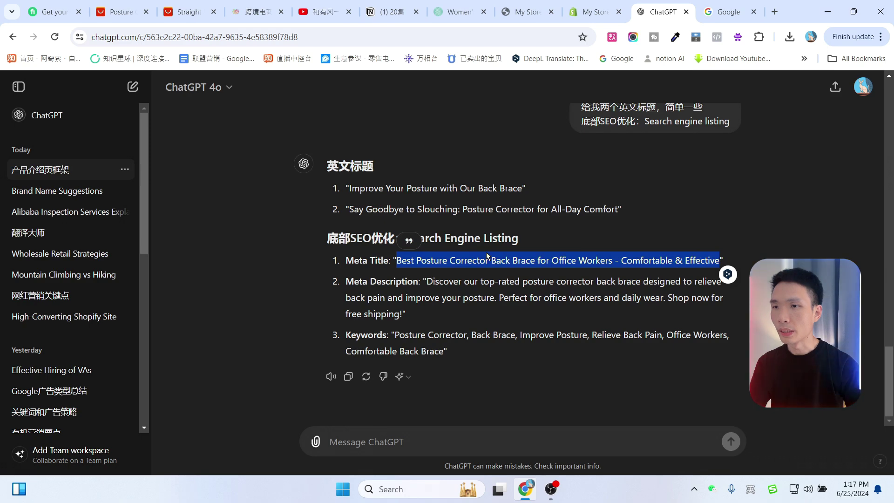
pyautogui.click(595, 11)
pyautogui.click(379, 275)
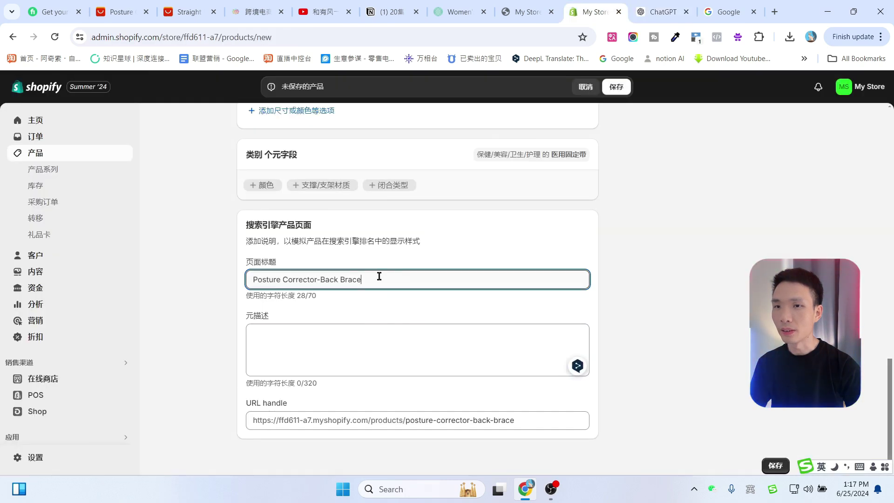
pyautogui.tripleClick(276, 278)
pyautogui.hotkey('ctrl', 'v')
# - Copy ChatGPT's meta description, from "Discover our top-rated posture corrector" to "free shipping", into the meta description of Shopify's search engine listing
pyautogui.click(324, 344)
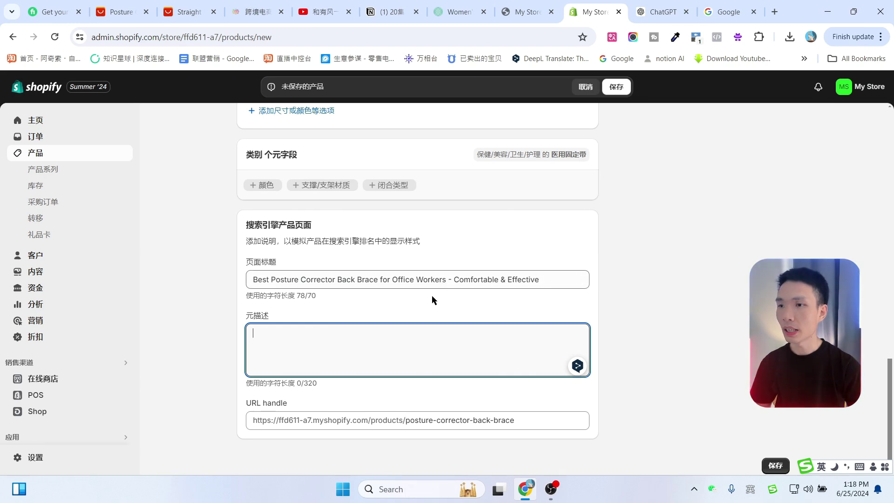
pyautogui.click(661, 12)
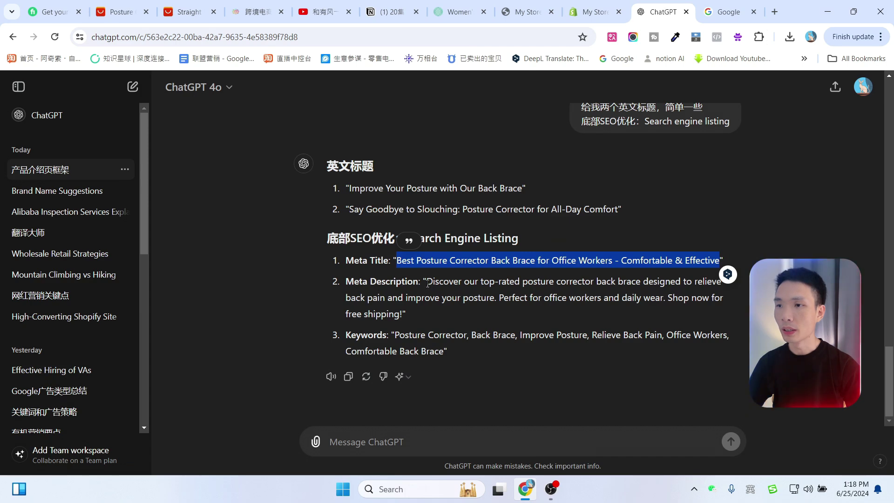
pyautogui.moveTo(427, 284); pyautogui.dragTo(400, 312)
pyautogui.hotkey('ctrl', 'c')
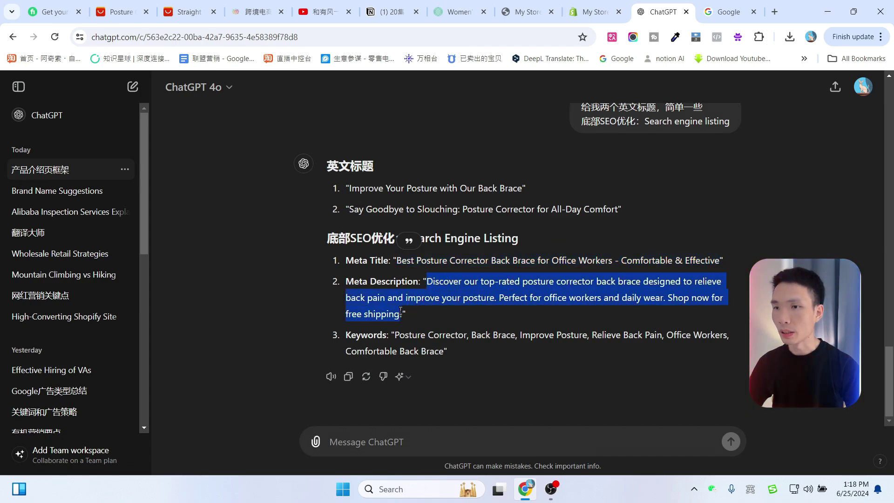
pyautogui.click(597, 6)
pyautogui.hotkey('ctrl', 'v')
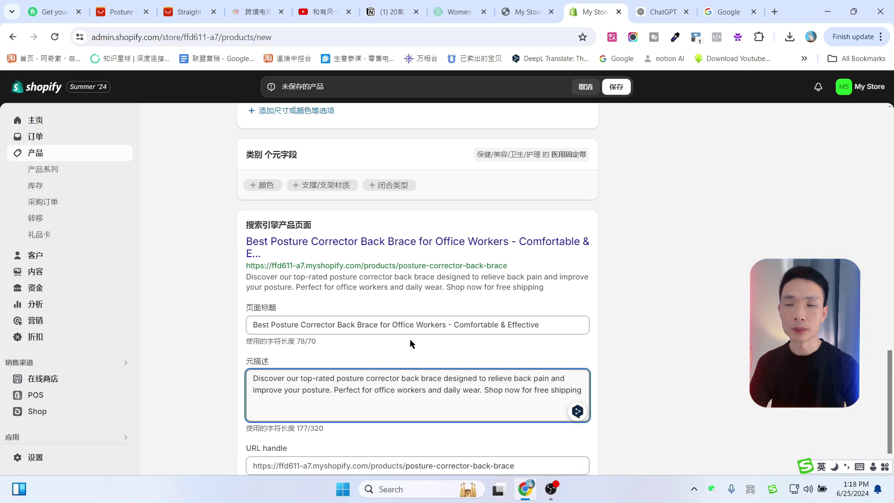
pyautogui.scroll(-1, 410, 340)
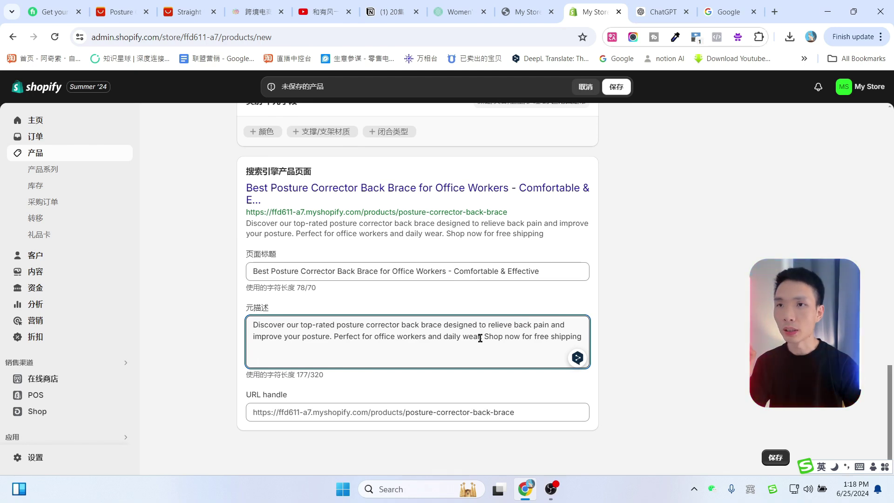
# - Switch to Fiverr and search its services for "shopify seo" using the matching suggestion
pyautogui.click(726, 12)
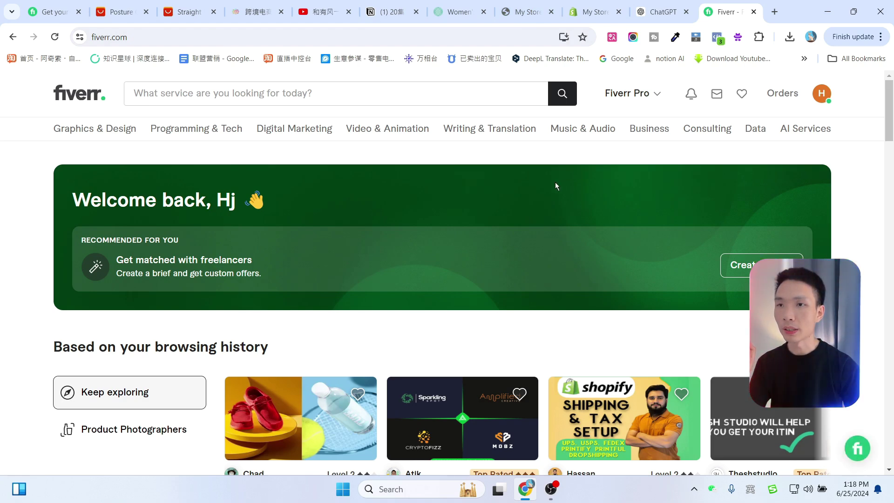
pyautogui.click(407, 93)
pyautogui.write('sho')
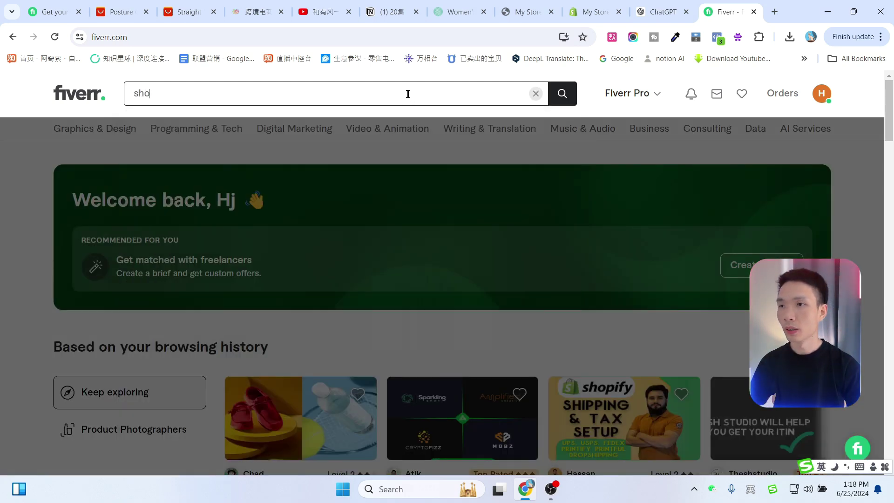
pyautogui.write('pify')
pyautogui.press('Down')
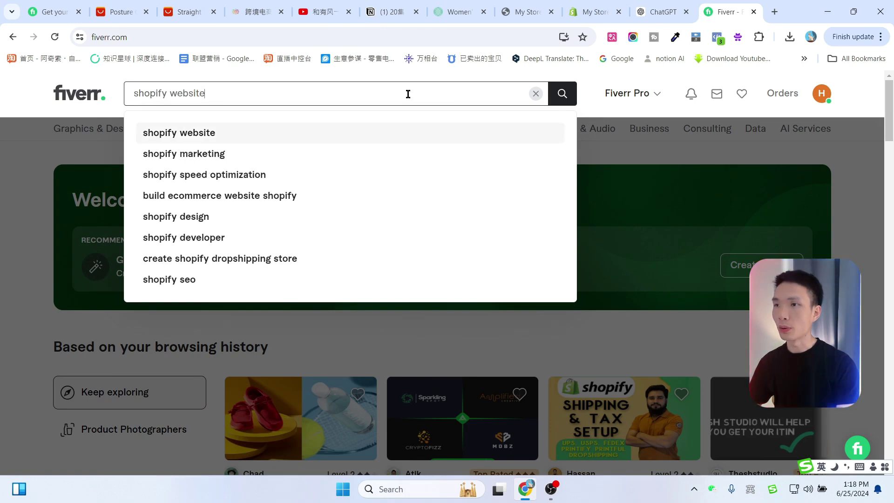
pyautogui.click(169, 280)
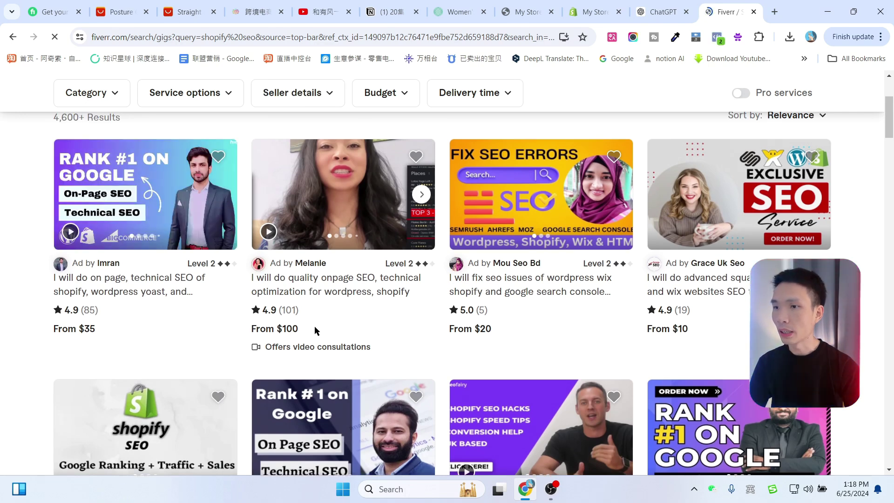
# - Open the Fiverr gig "I will do shopify SEO for 1st page ranking on google" in a separate browser tab
pyautogui.scroll(-3, 465, 311)
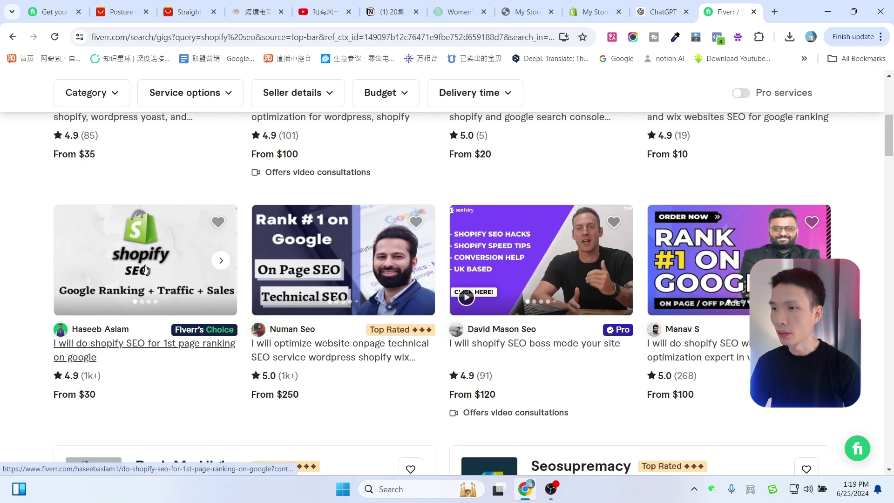
pyautogui.keyDown('ctrl'); pyautogui.click(93, 356); pyautogui.keyUp('ctrl')
pyautogui.click(716, 7)
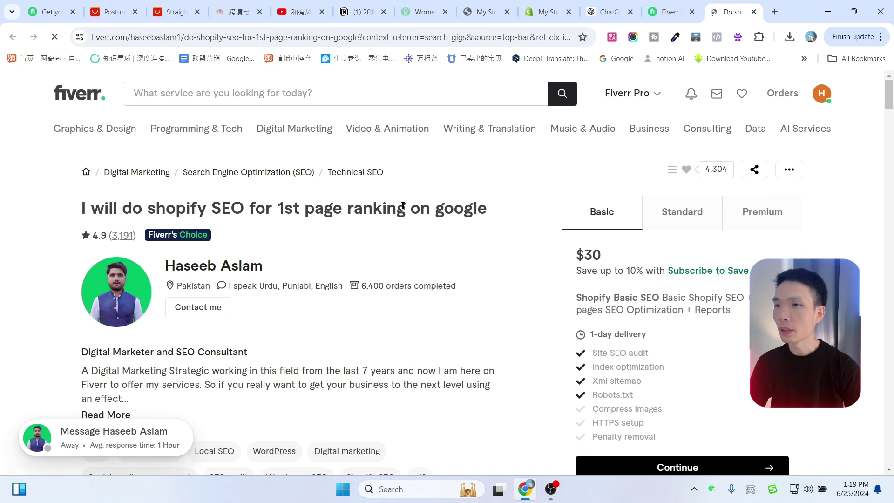
# - Compare the gig's Basic, Standard and Premium packages, checking the price and scope of the Basic one
pyautogui.scroll(-1, 412, 215)
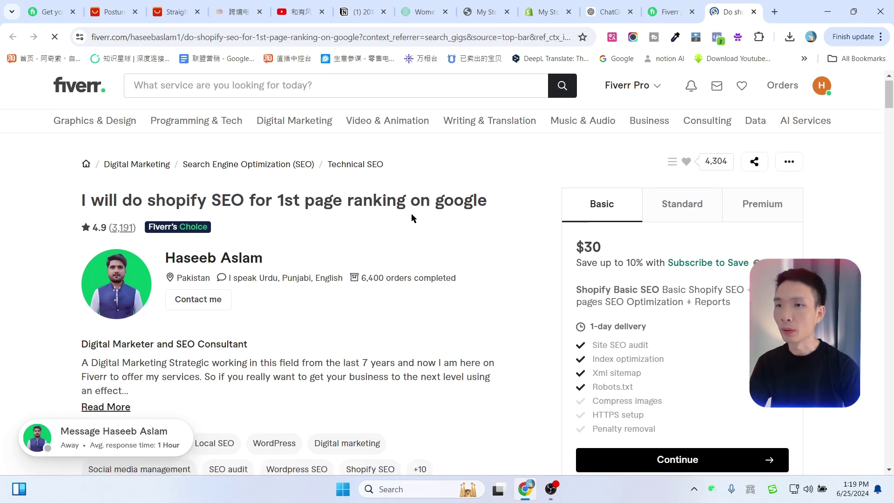
pyautogui.click(673, 162)
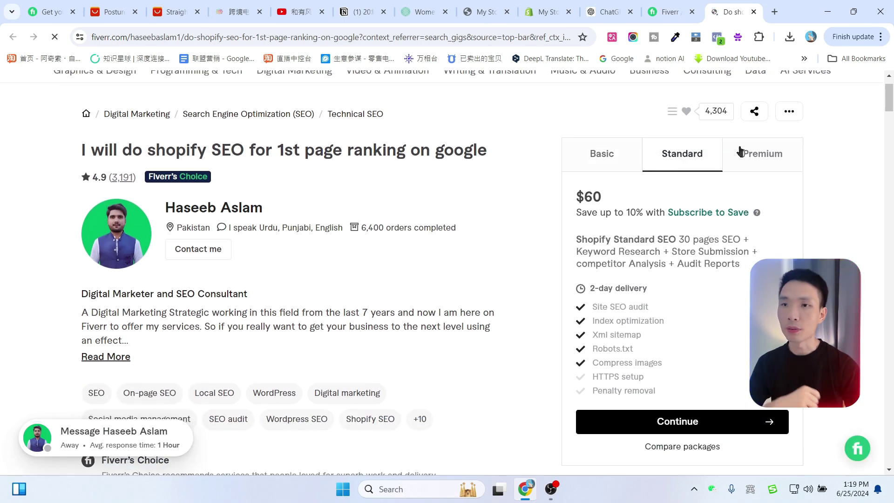
pyautogui.click(762, 154)
pyautogui.click(615, 159)
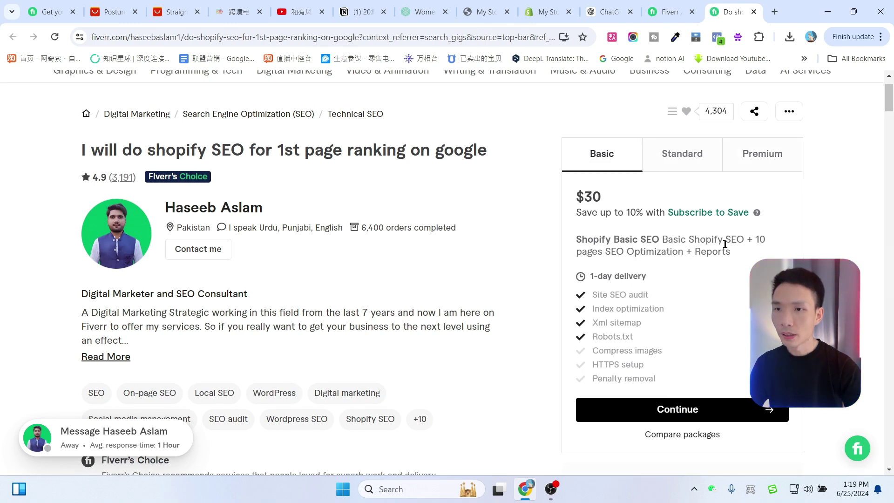
pyautogui.tripleClick(698, 253)
pyautogui.click(740, 229)
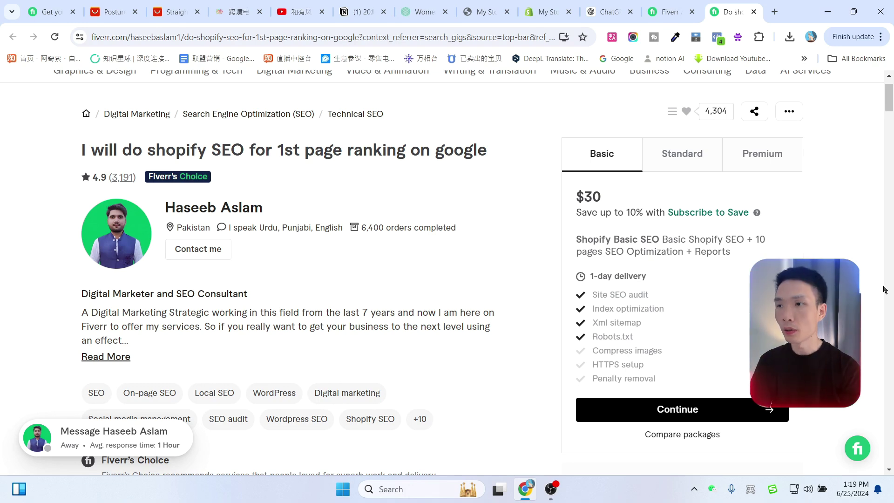
pyautogui.scroll(2, 433, 308)
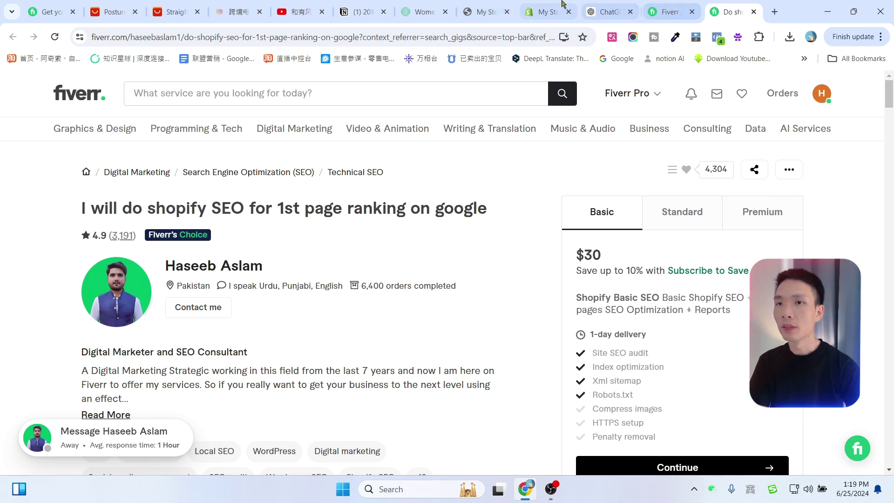
# - Return to the Shopify product form and place the cursor in the empty product description
pyautogui.click(561, 15)
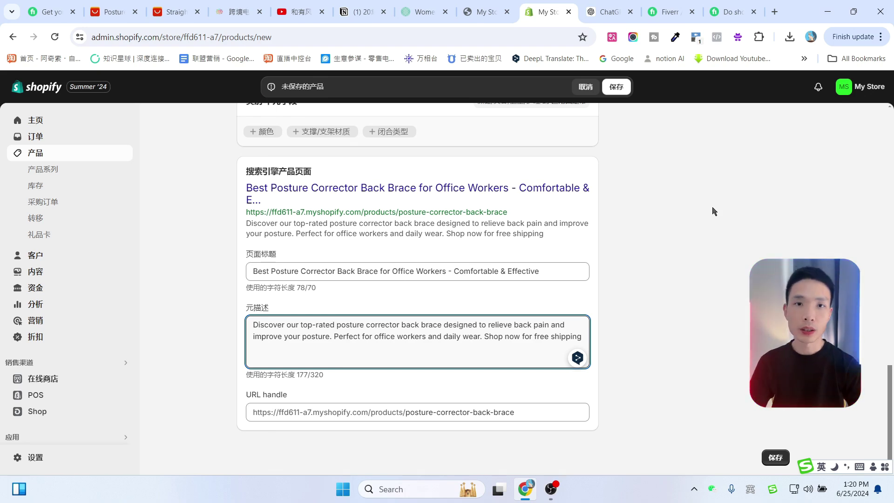
pyautogui.scroll(2, 713, 211)
pyautogui.scroll(5, 714, 211)
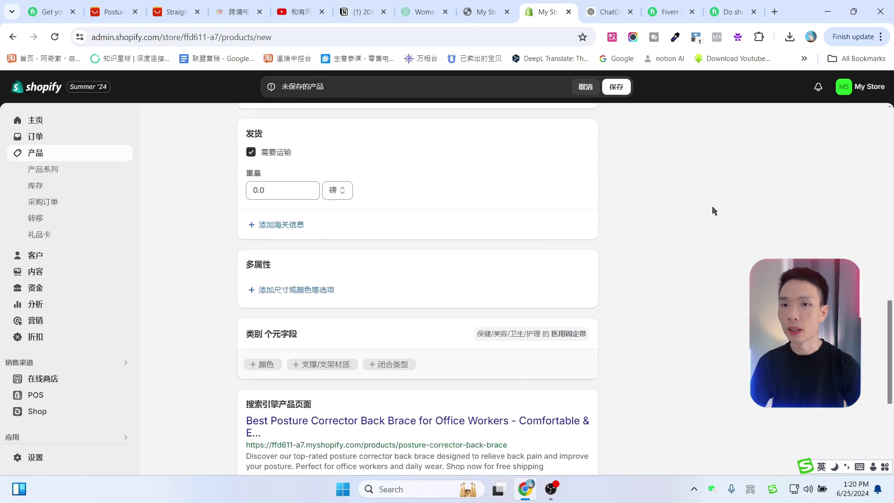
pyautogui.scroll(7, 715, 210)
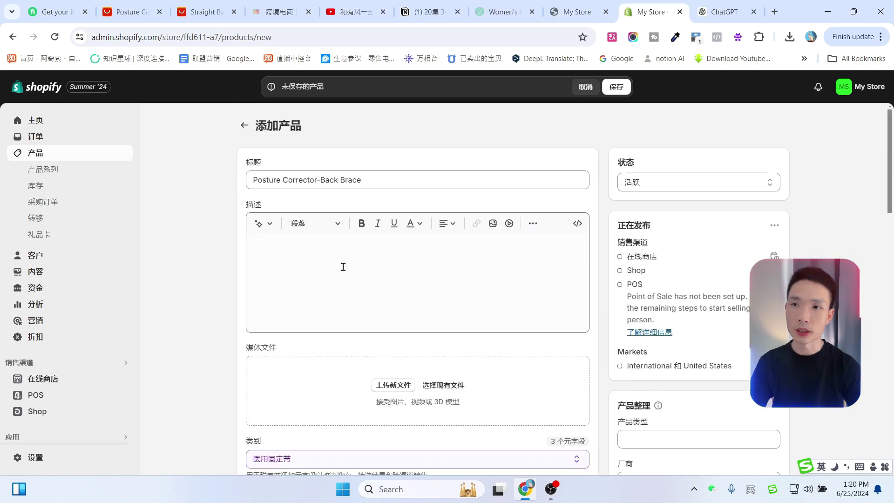
pyautogui.click(343, 266)
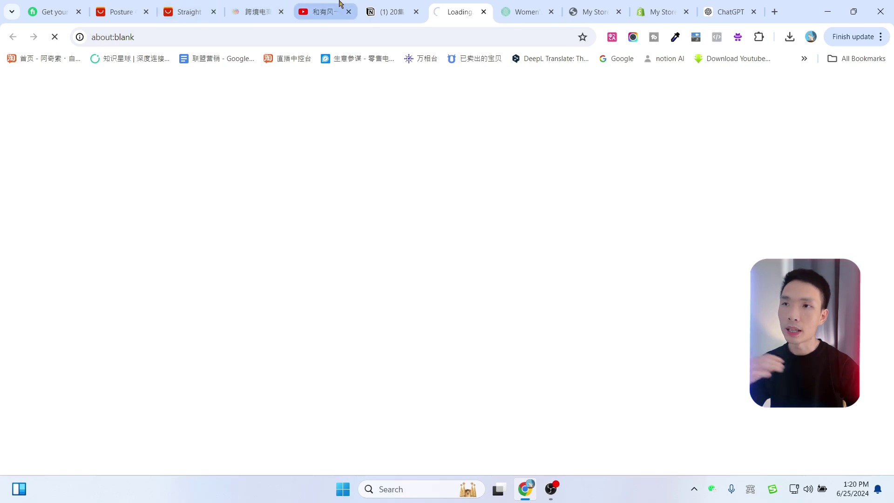
# - Switch to the KITH product page for the red PUMA Speedcat OG and examine how its details section describes the shoe
pyautogui.click(343, 10)
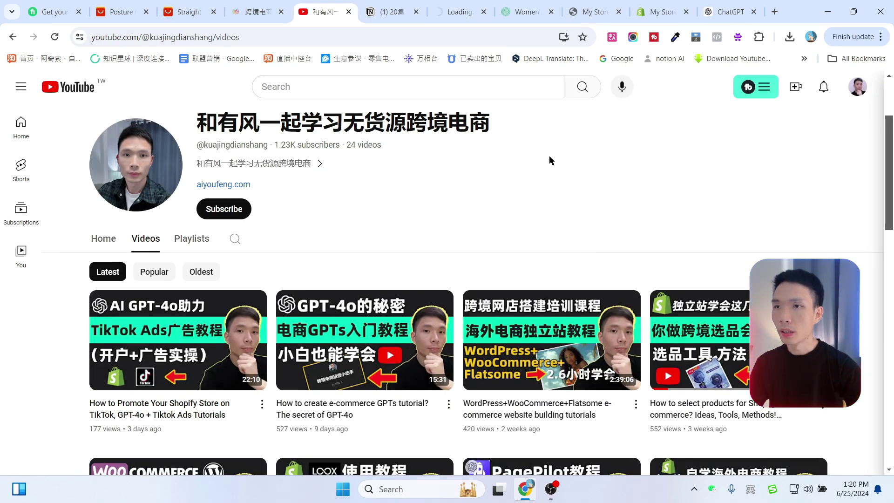
pyautogui.click(255, 11)
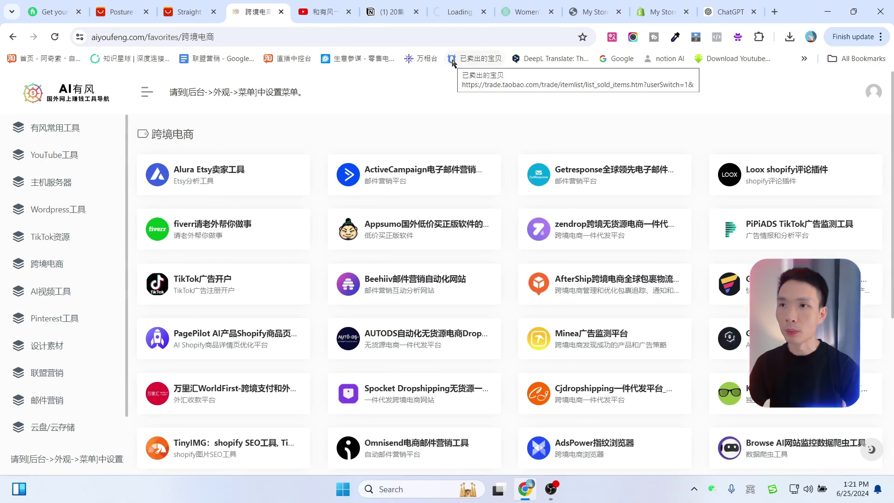
pyautogui.hotkey('ctrl', 'Tab')
pyautogui.hotkey('ctrl', 'Tab')
pyautogui.hotkey('ctrl', 'Tab')
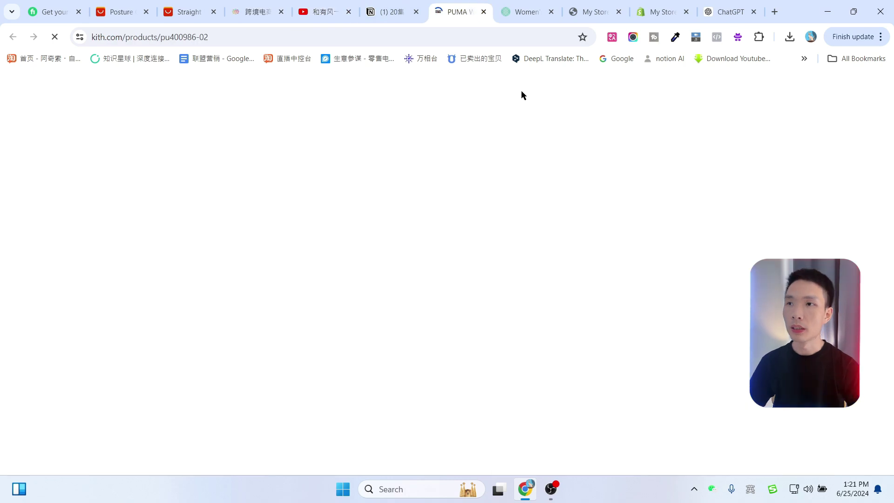
pyautogui.scroll(-3, 564, 160)
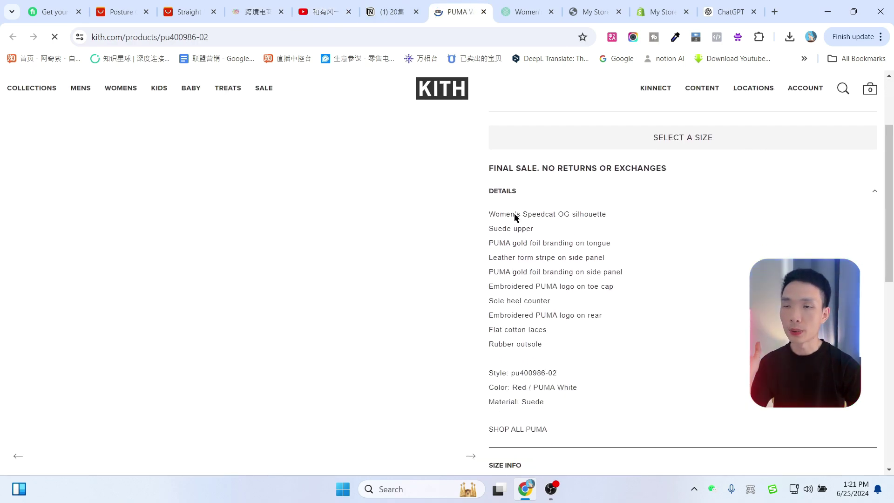
pyautogui.scroll(-2, 455, 263)
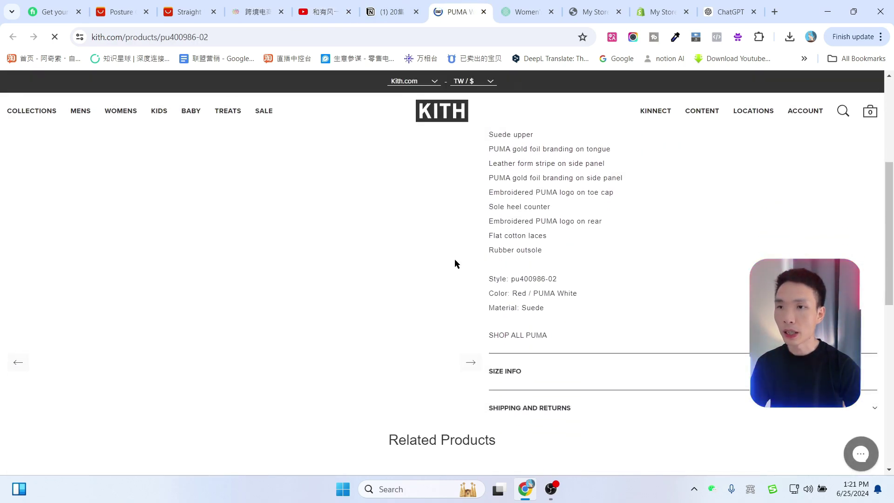
pyautogui.scroll(-1, 455, 264)
pyautogui.click(656, 144)
pyautogui.scroll(3, 640, 247)
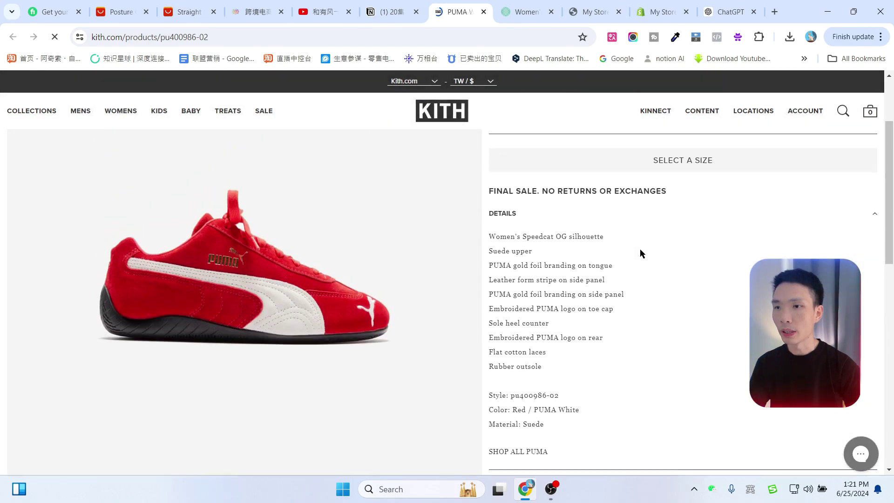
pyautogui.scroll(-1, 653, 228)
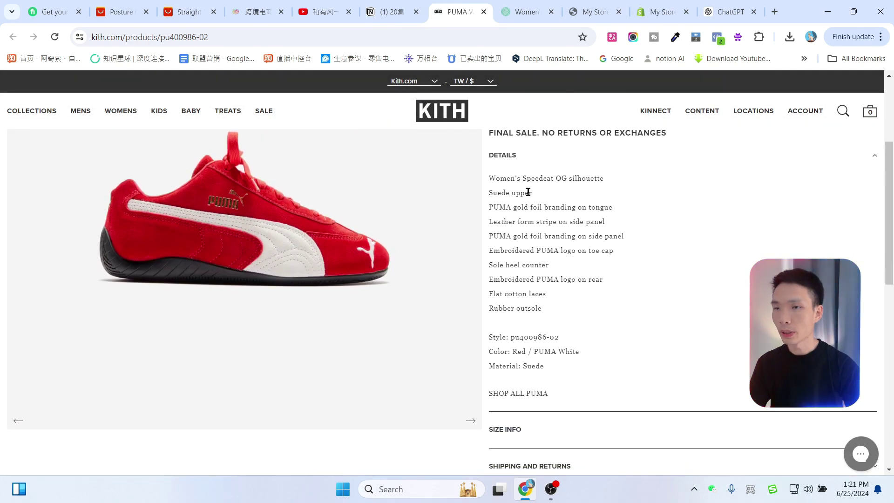
# - Switch to ChatGPT and start the unsent prompt "再写一个符合shopify的产品描述，简单易懂，简短一些，以下在大概的格式：", ending with a new line
pyautogui.scroll(1, 529, 219)
pyautogui.scroll(-1, 509, 232)
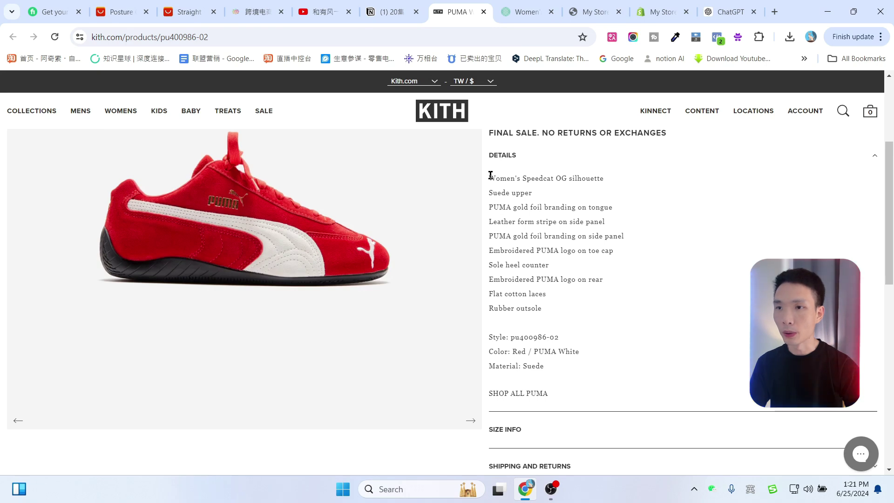
pyautogui.moveTo(490, 175); pyautogui.dragTo(580, 360)
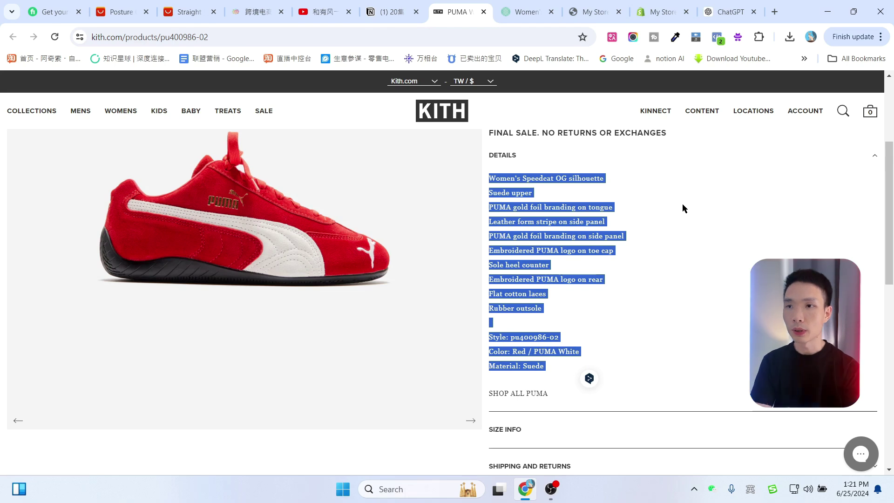
pyautogui.click(716, 11)
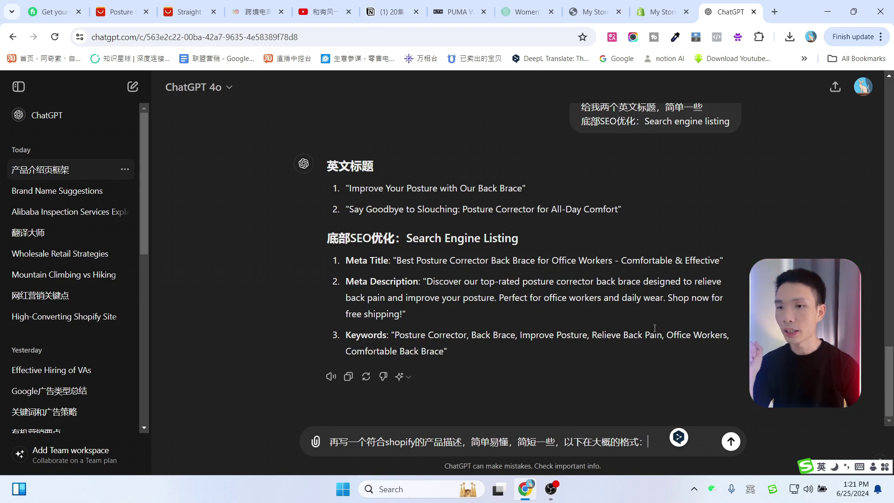
pyautogui.hotkey('shift', 'Return')
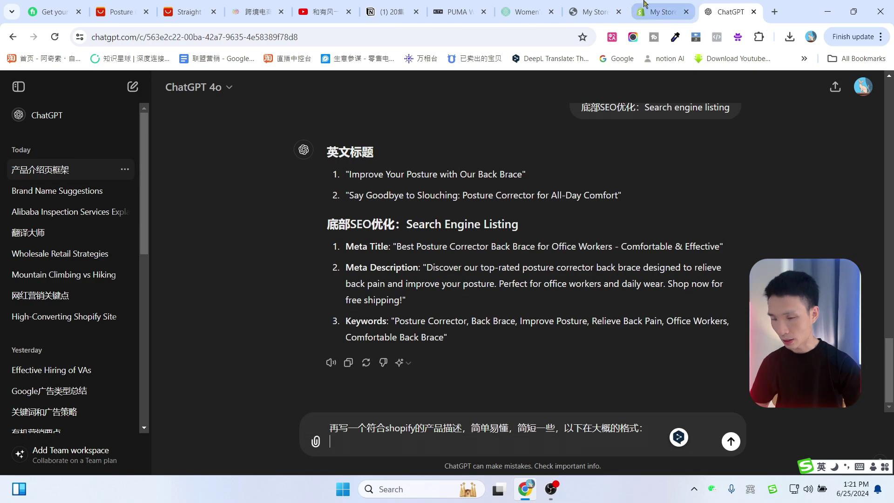
# - Copy the KITH page's full PUMA Speedcat details list, add it to the ChatGPT prompt as the format example and send it
pyautogui.click(579, 6)
pyautogui.click(507, 5)
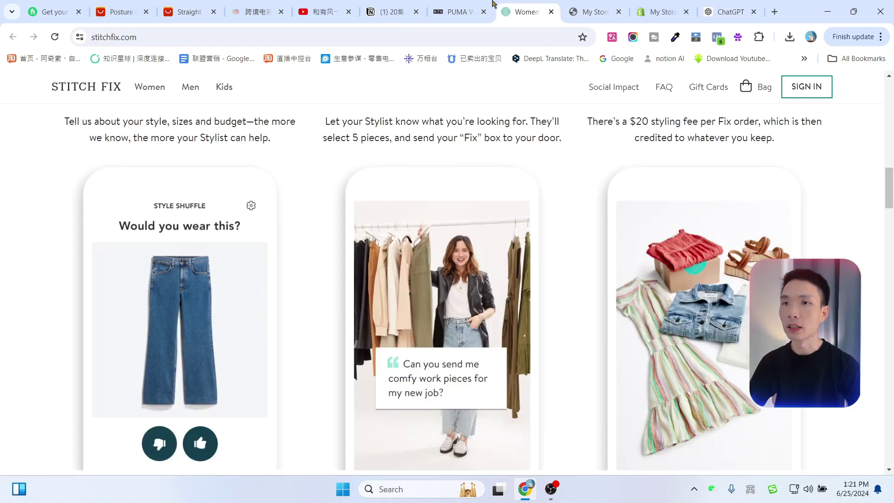
pyautogui.click(456, 8)
pyautogui.click(491, 178)
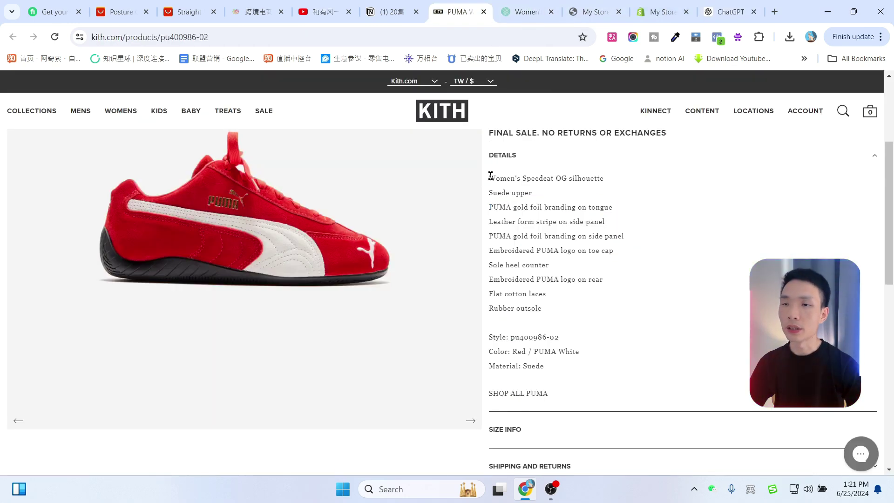
pyautogui.moveTo(490, 175); pyautogui.dragTo(563, 383)
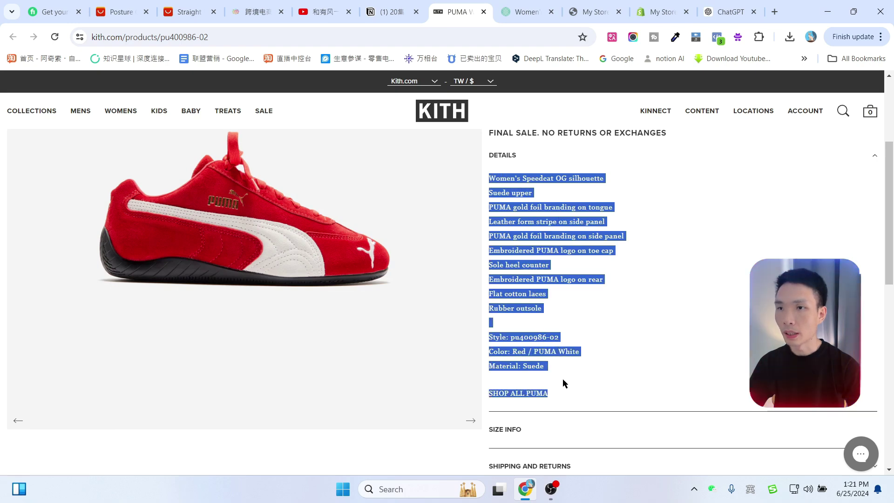
pyautogui.click(727, 10)
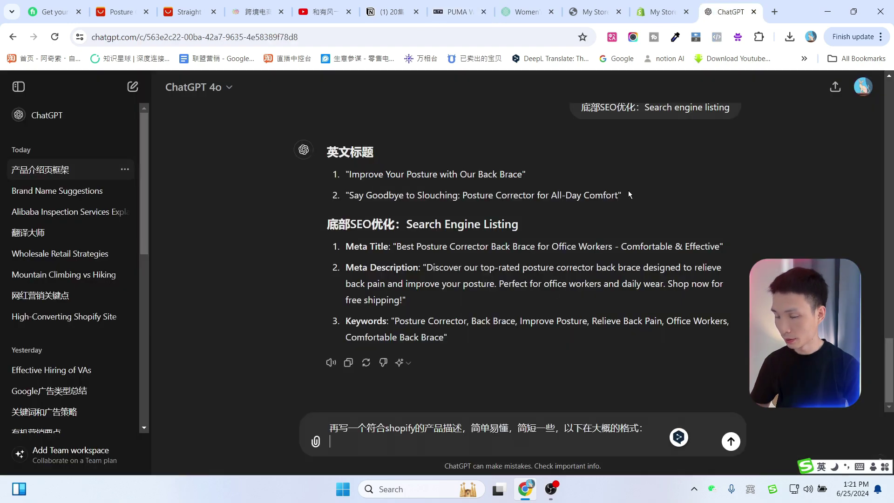
pyautogui.hotkey('ctrl', 'v')
pyautogui.press('Return')
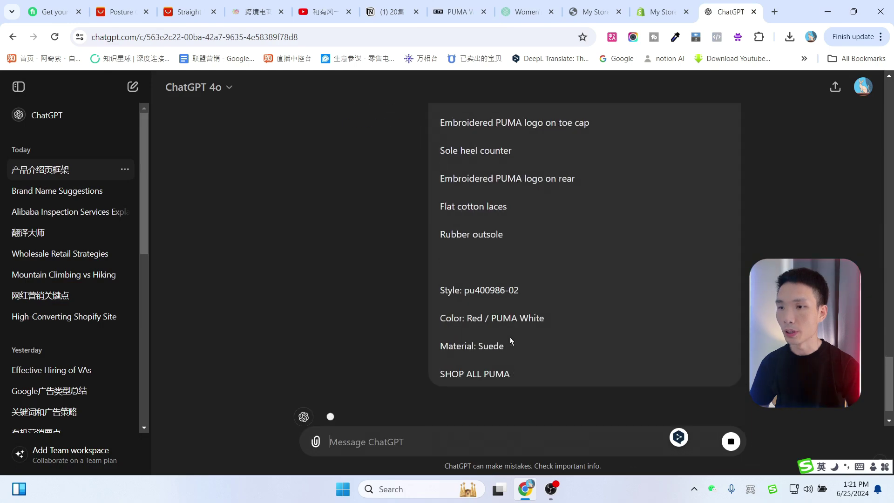
# - Review ChatGPT's posture corrector description, copy the whole reply and paste it into the Shopify product's description
pyautogui.scroll(10, 555, 288)
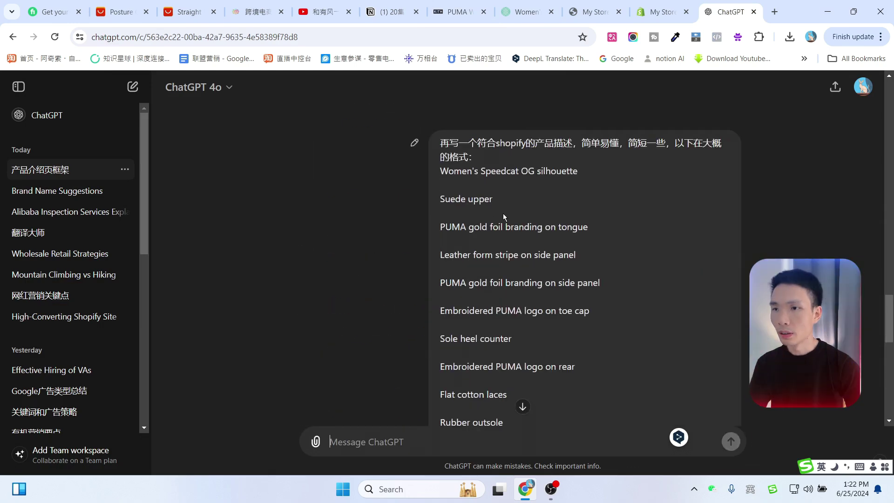
pyautogui.scroll(-3, 502, 213)
pyautogui.scroll(-10, 509, 226)
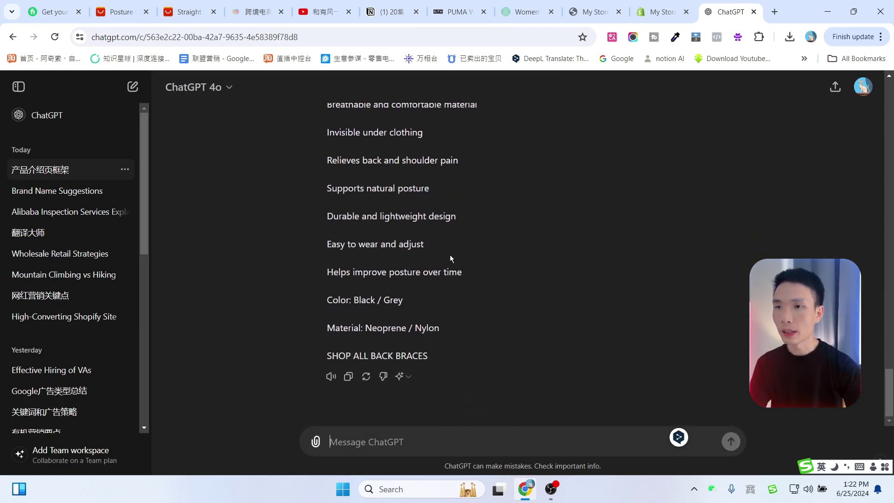
pyautogui.scroll(1, 450, 259)
pyautogui.scroll(3, 461, 251)
pyautogui.moveTo(333, 229); pyautogui.dragTo(497, 229)
pyautogui.click(588, 250)
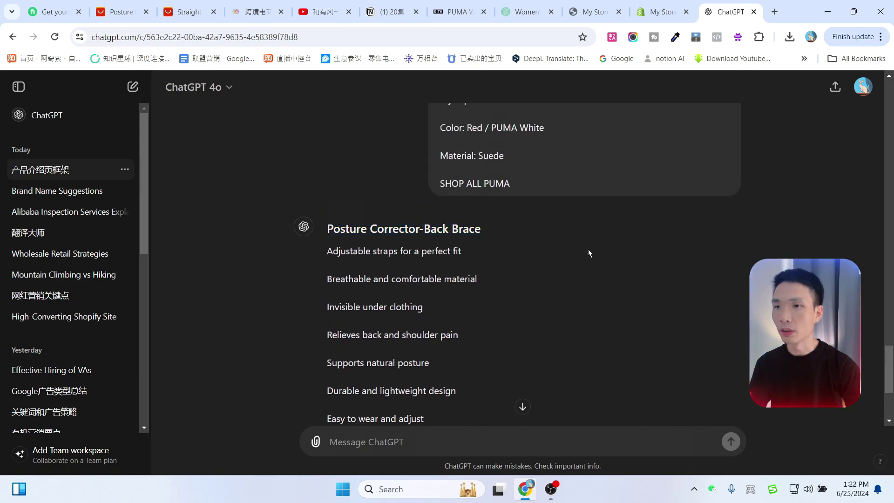
pyautogui.scroll(-4, 588, 250)
pyautogui.click(349, 377)
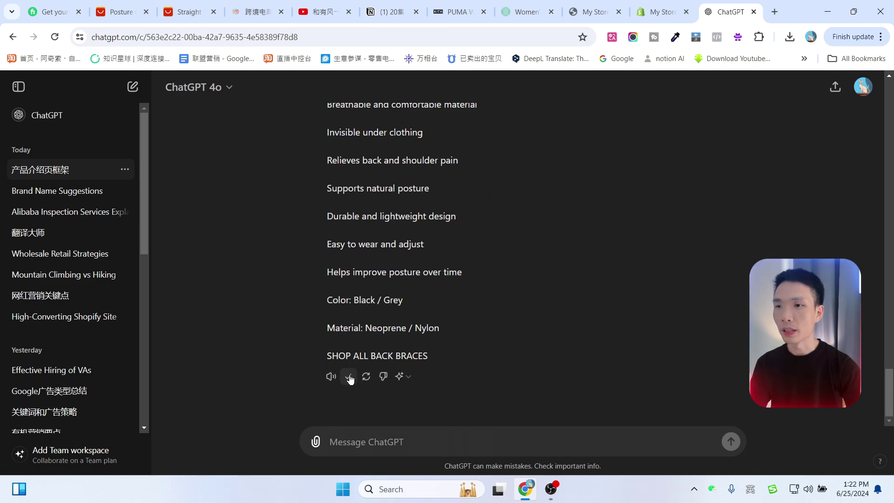
pyautogui.click(588, 11)
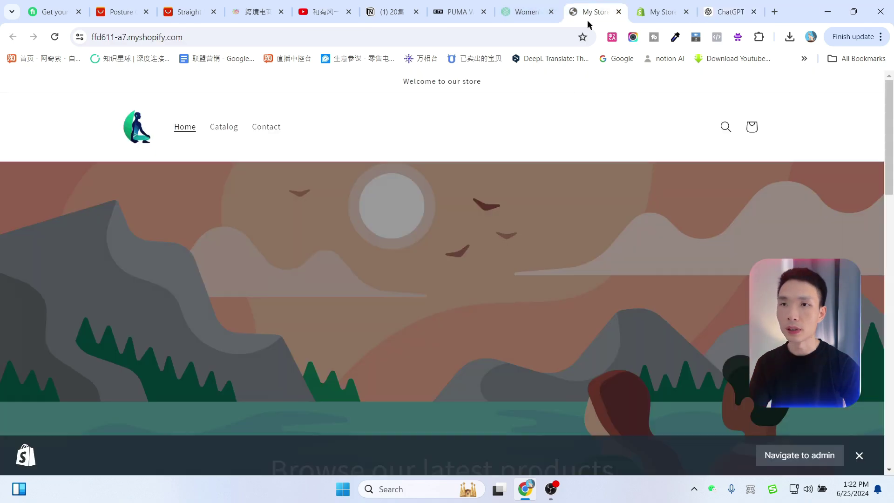
pyautogui.hotkey('ctrl', 'Tab')
pyautogui.hotkey('ctrl', 'v')
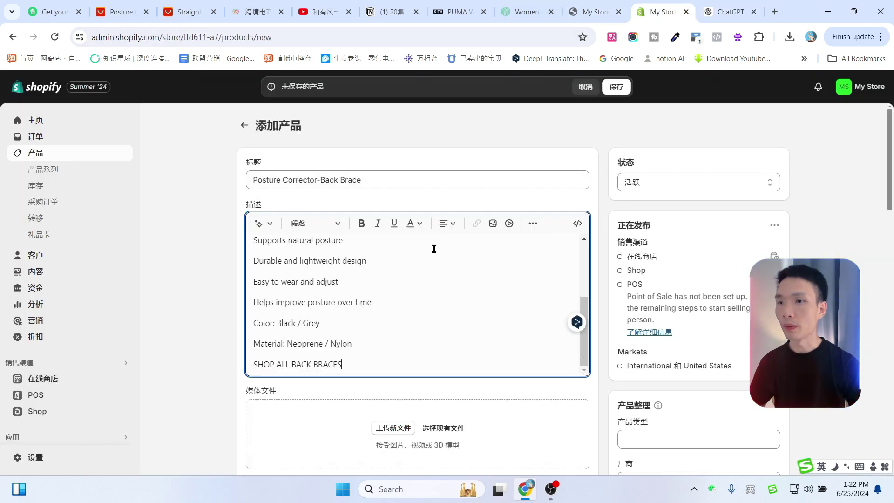
# - Delete the "### Posture Corrector-Back Brace" heading and its empty line from the start of the Shopify description
pyautogui.scroll(5, 359, 303)
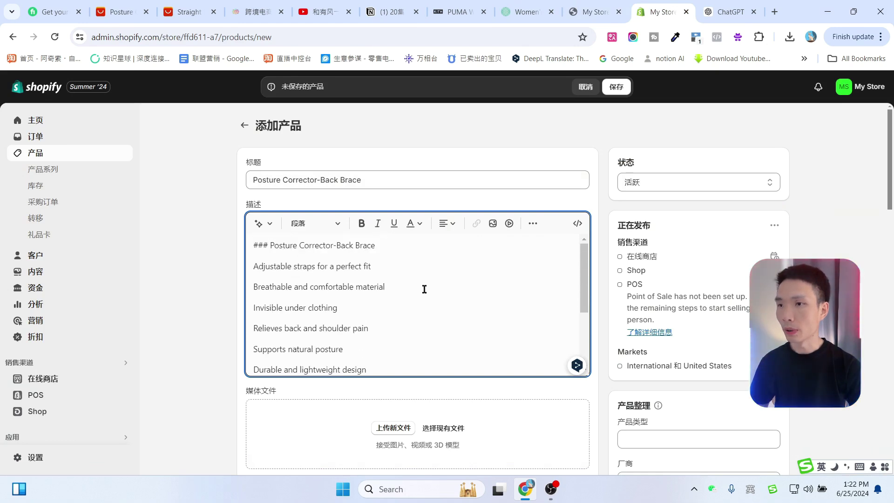
pyautogui.scroll(-5, 424, 289)
pyautogui.scroll(5, 429, 294)
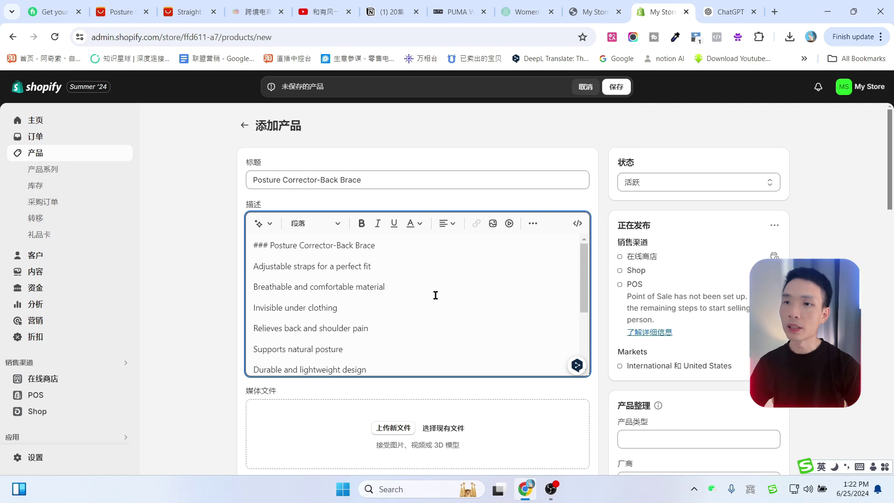
pyautogui.moveTo(375, 245); pyautogui.dragTo(250, 243)
pyautogui.press('BackSpace')
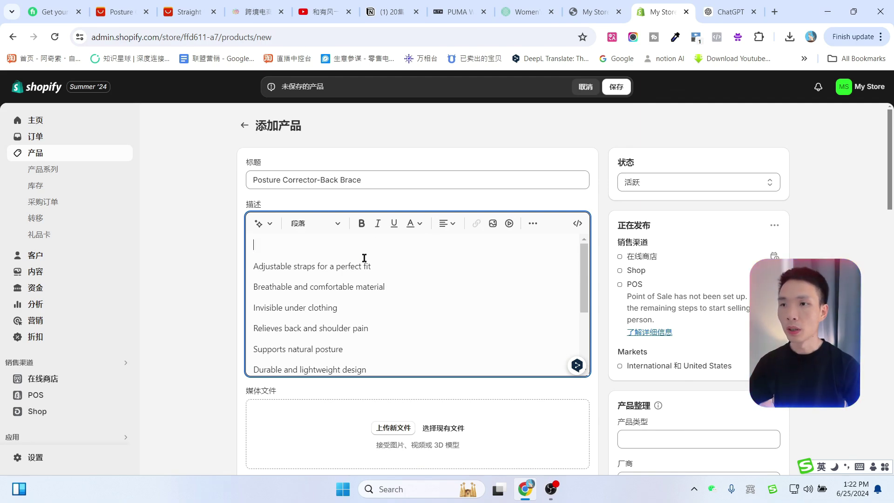
pyautogui.press('Down')
pyautogui.press('BackSpace')
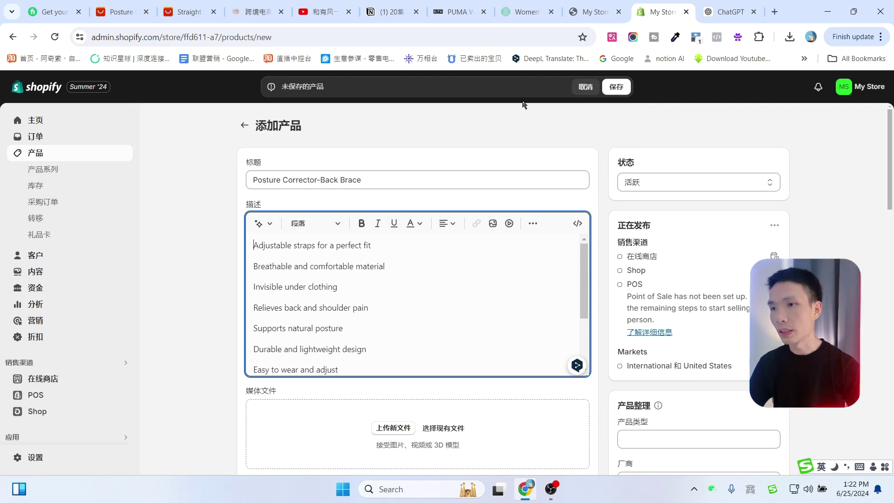
# - Open the AliExpress straight back posture corrector listing and capture a screenshot of its main image with front and back views
pyautogui.click(190, 11)
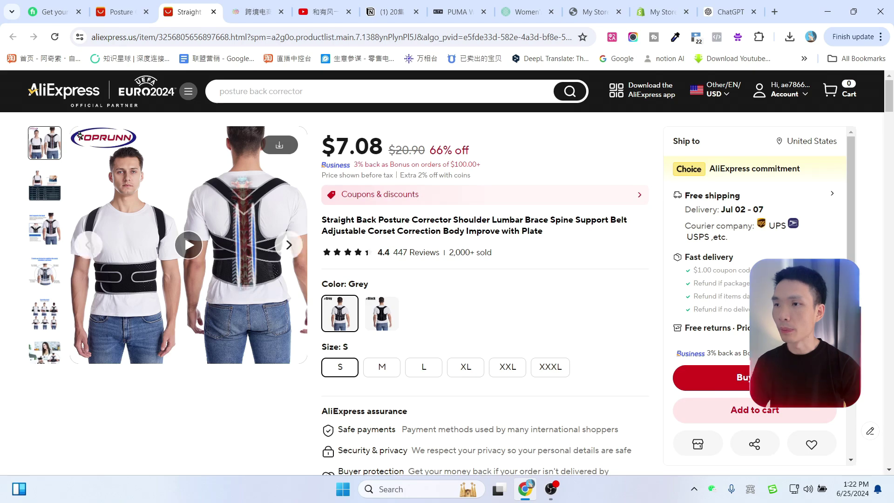
pyautogui.press('super+shift+s')
pyautogui.moveTo(73, 149); pyautogui.dragTo(299, 361)
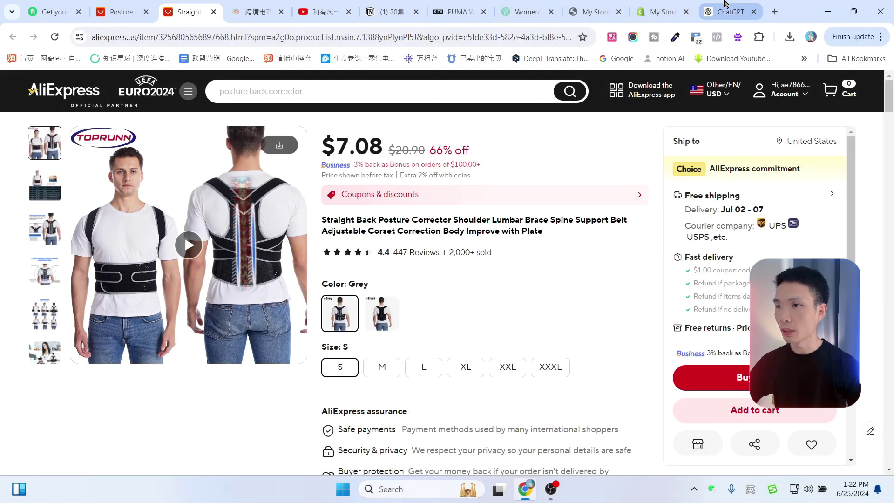
# - Attach the captured brace image in ChatGPT and send the prompt "再根据图上的产品帮我写个产品描述"
pyautogui.click(728, 11)
pyautogui.click(438, 440)
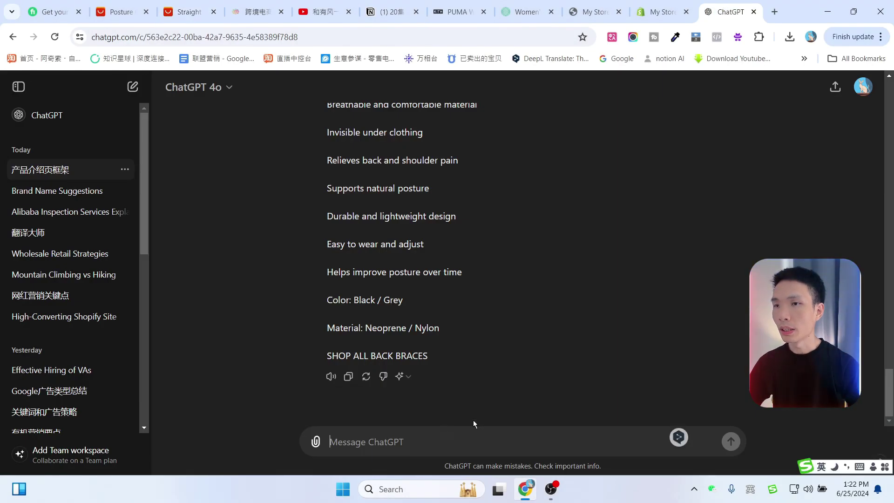
pyautogui.hotkey('ctrl', 'v')
pyautogui.scroll(-1, 523, 360)
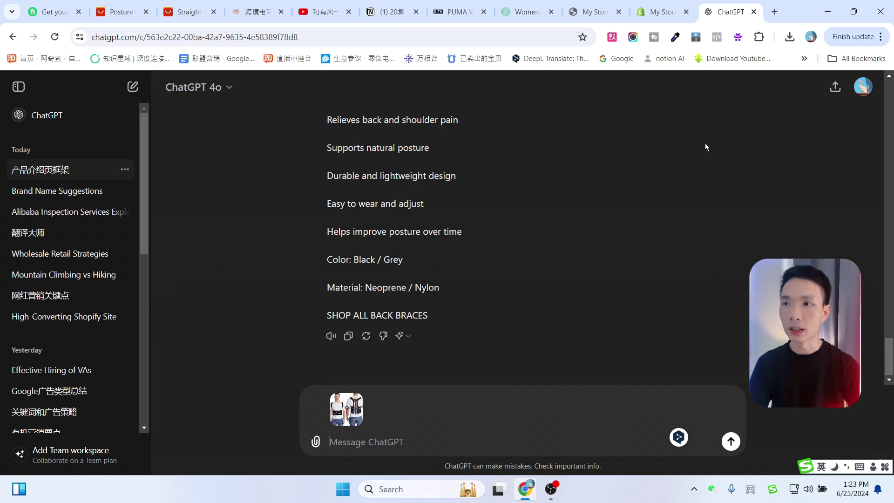
pyautogui.write('再根据图上的产品帮我写个产品描述')
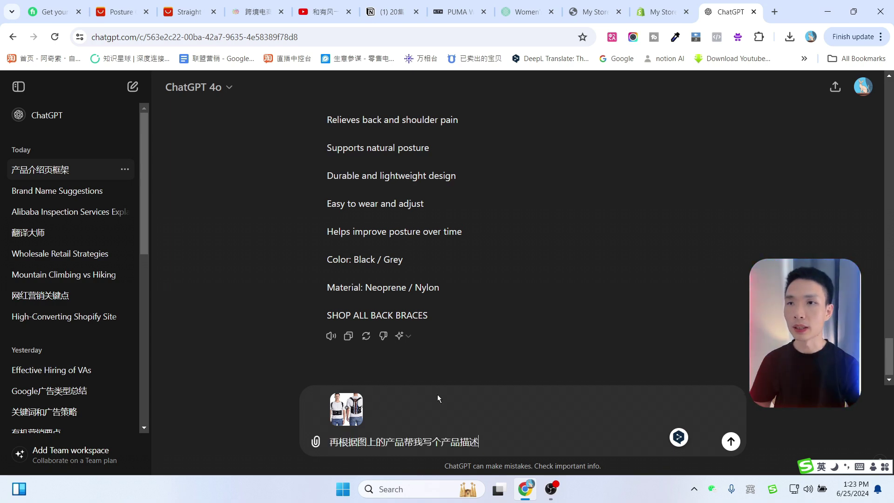
pyautogui.click(731, 440)
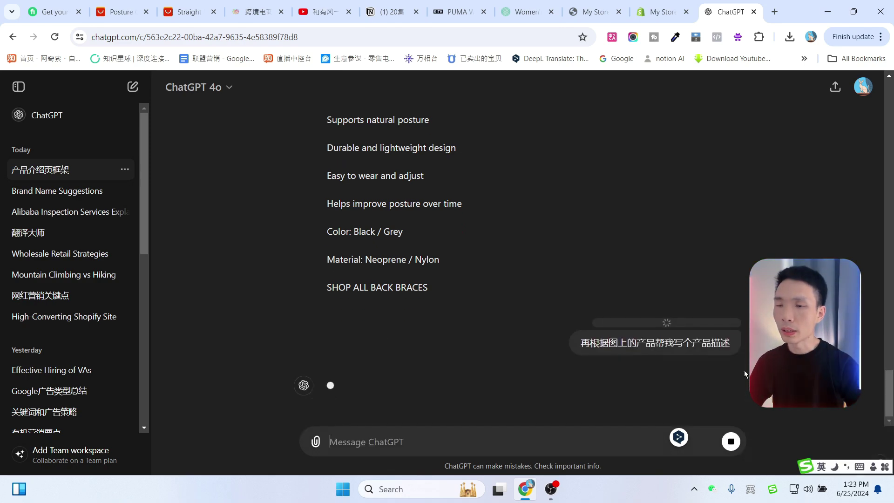
# - Examine the image-based description in ChatGPT, comparing its features, color and material with the attached brace picture and the previous reply
pyautogui.scroll(7, 523, 260)
pyautogui.scroll(-3, 487, 255)
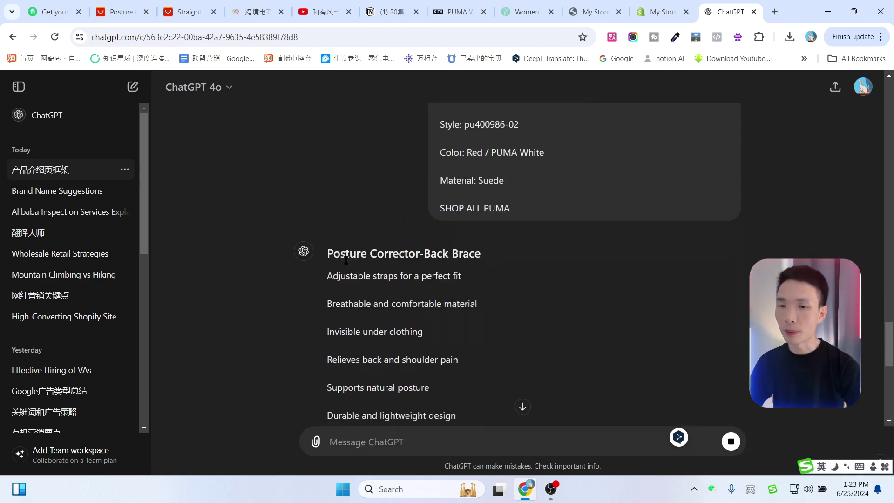
pyautogui.scroll(-6, 488, 262)
pyautogui.scroll(-3, 460, 254)
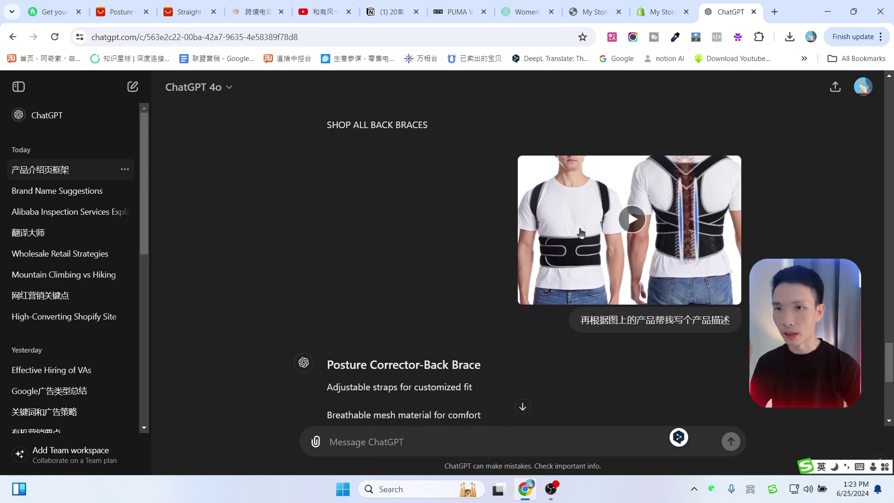
pyautogui.scroll(-3, 483, 269)
pyautogui.scroll(-4, 482, 267)
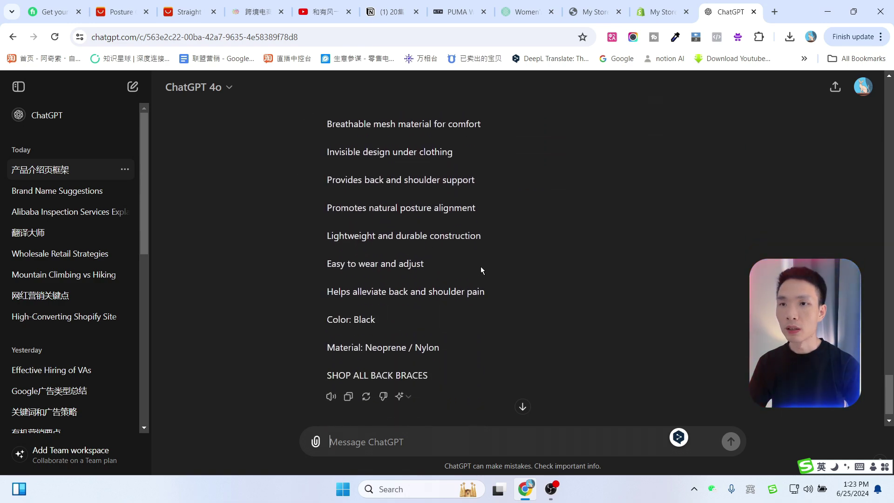
pyautogui.scroll(3, 482, 270)
pyautogui.scroll(1, 504, 256)
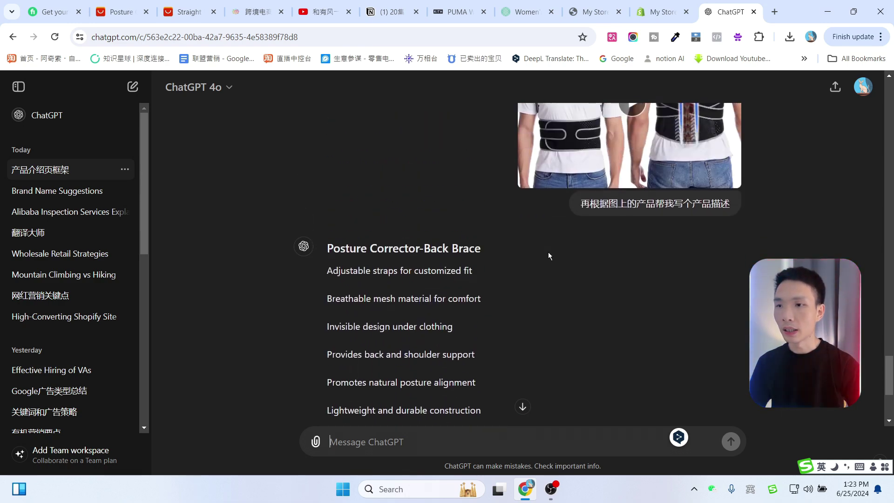
pyautogui.scroll(3, 563, 259)
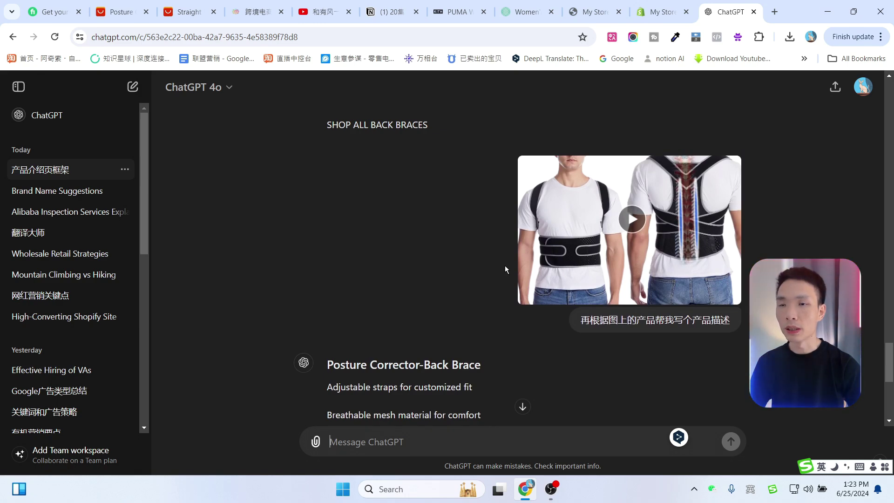
pyautogui.scroll(-7, 464, 308)
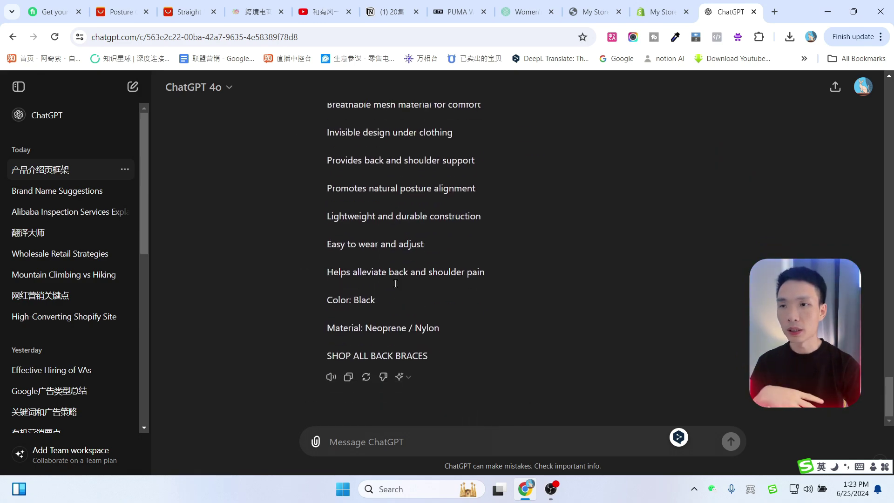
pyautogui.scroll(3, 419, 232)
pyautogui.scroll(-3, 389, 221)
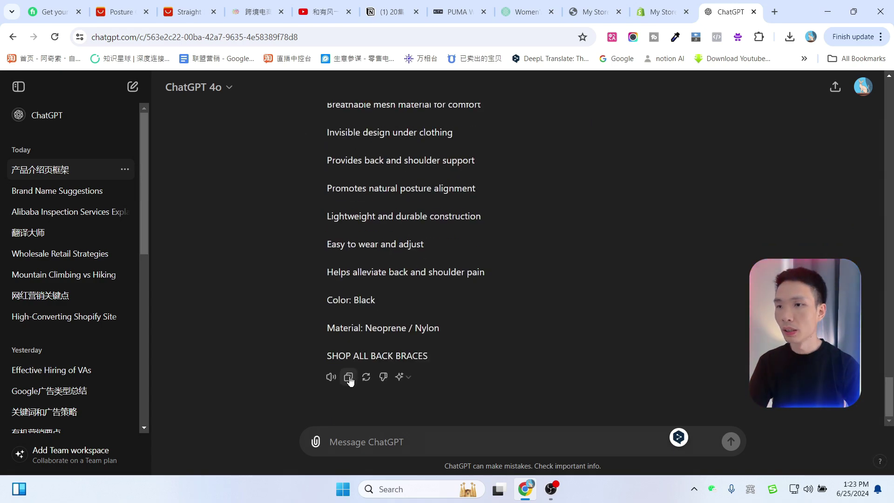
# - Ask ChatGPT to translate the image-based product description into Chinese with the message "翻译成中文"
pyautogui.click(349, 440)
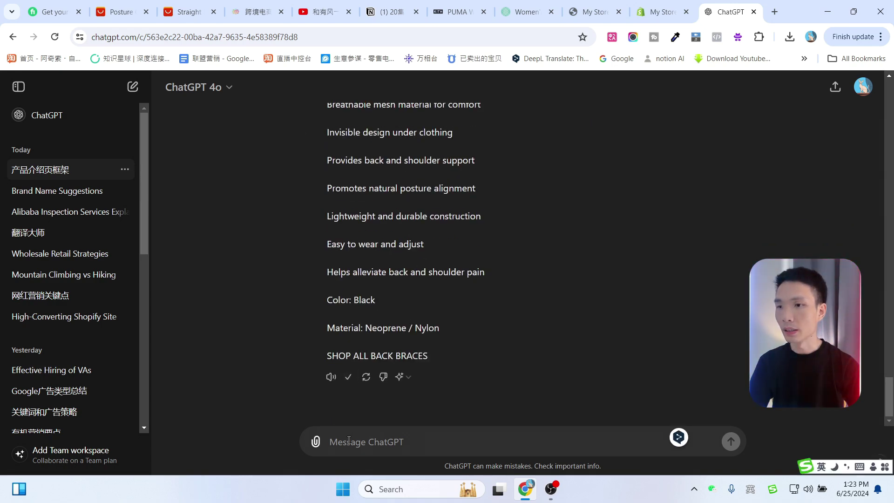
pyautogui.write('翻译成')
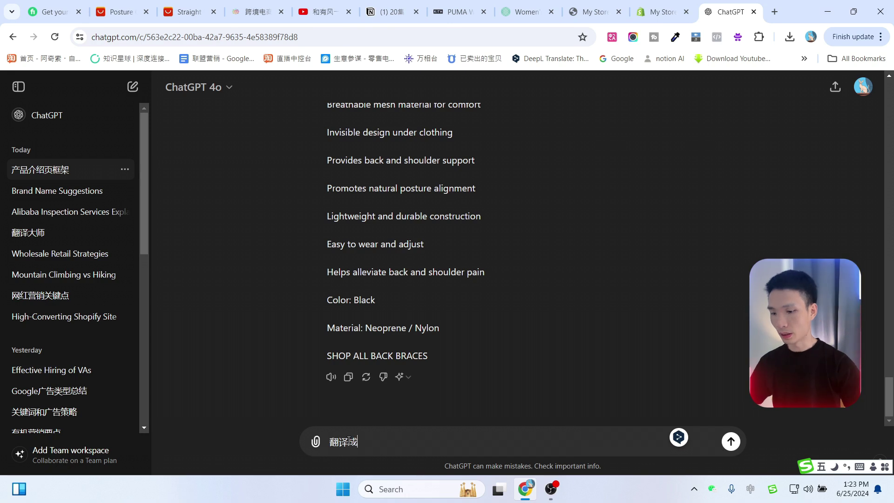
pyautogui.write('中文')
pyautogui.press('Return')
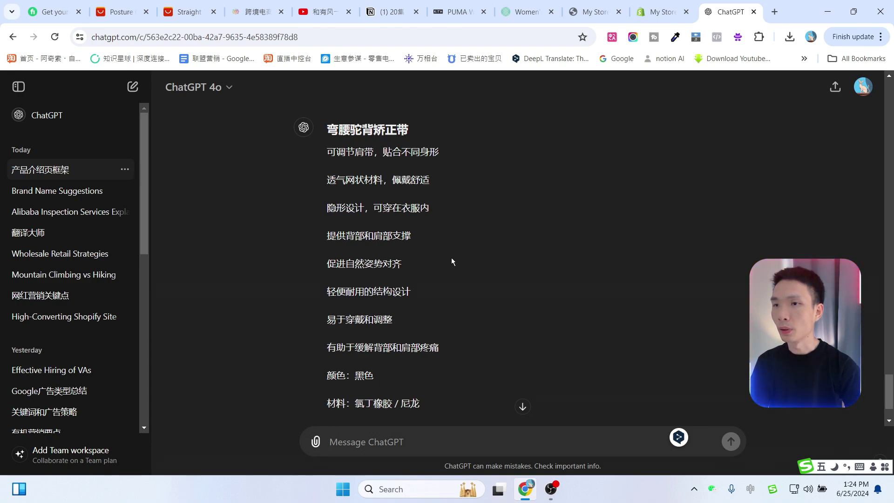
# - Replace the Shopify product's description with the image-based English description copied from ChatGPT
pyautogui.scroll(2, 352, 230)
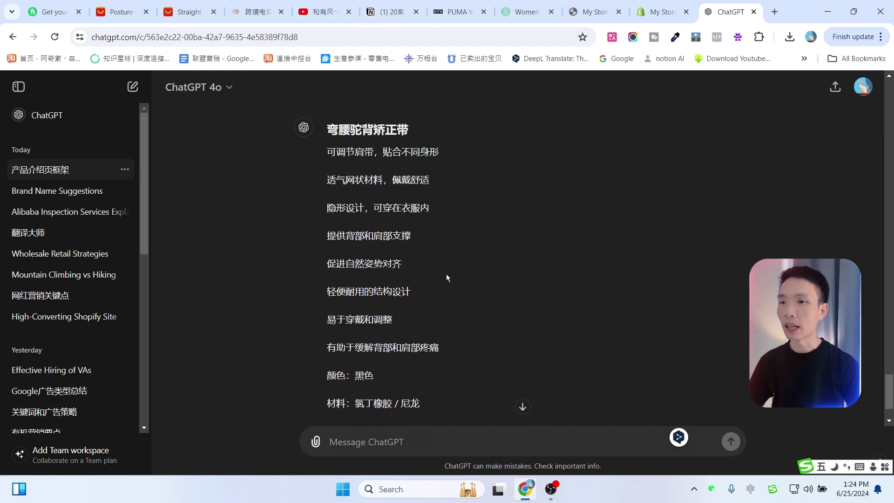
pyautogui.scroll(-2, 471, 283)
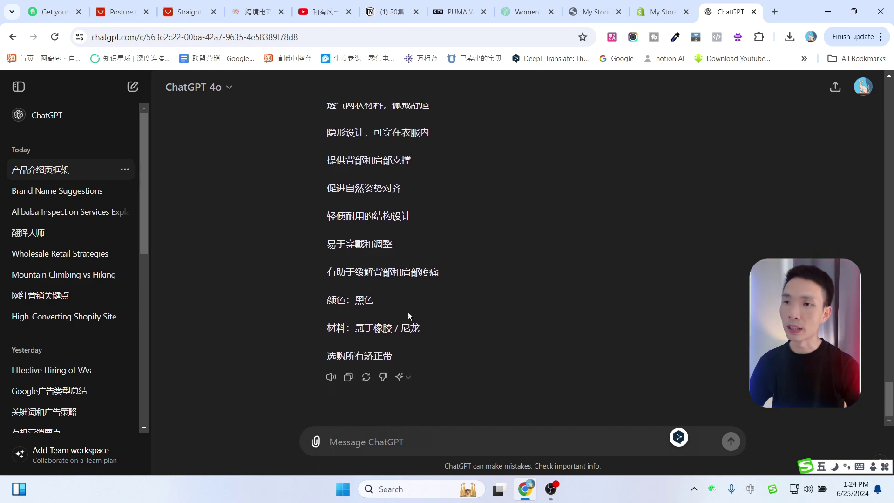
pyautogui.hotkey('ctrl', 'shift', 'Tab')
pyautogui.hotkey('ctrl', 'a')
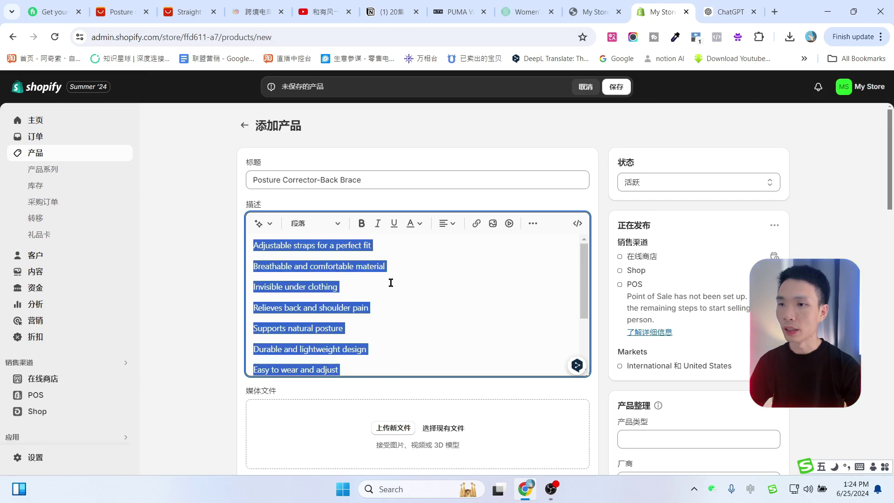
pyautogui.hotkey('ctrl', 'v')
pyautogui.scroll(3, 391, 281)
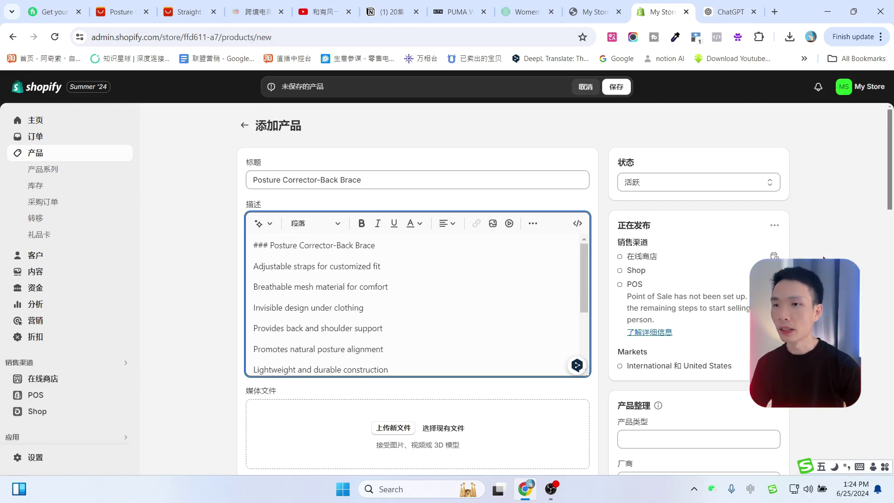
# - Upload the images 11 (1).webp and 11 (2).webp as the product's media files
pyautogui.scroll(-5, 822, 258)
pyautogui.scroll(1, 465, 285)
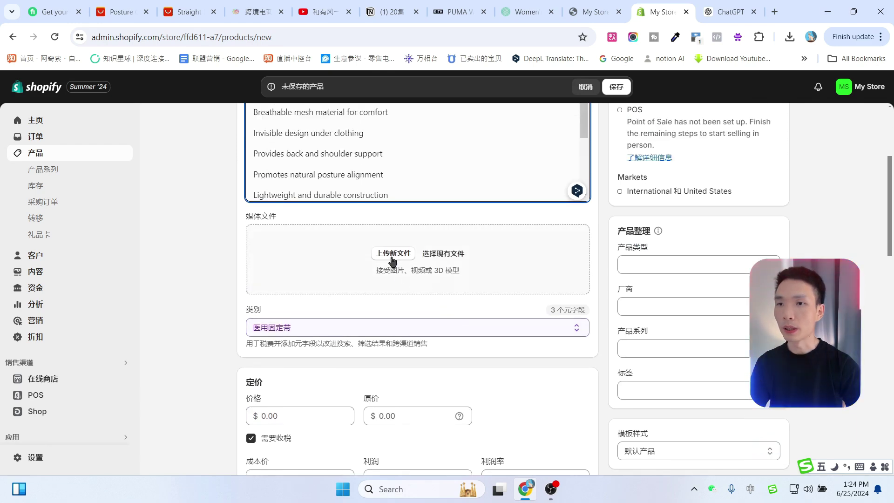
pyautogui.click(392, 261)
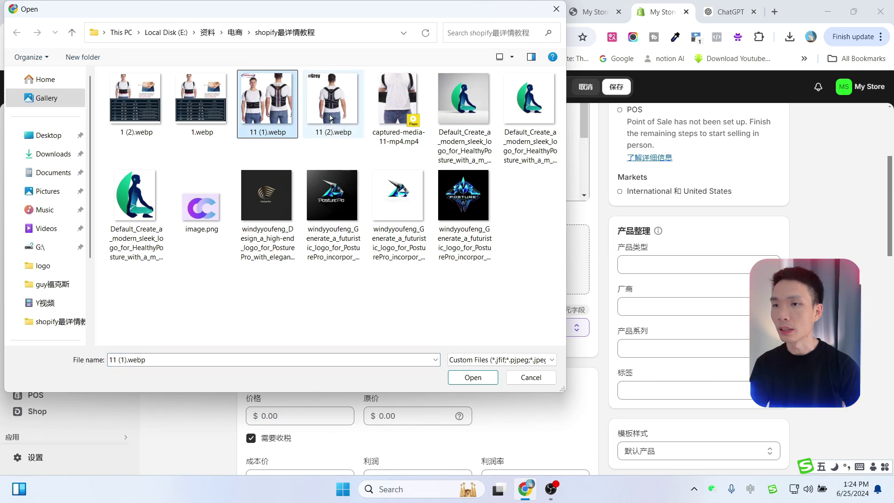
pyautogui.keyDown('ctrl'); pyautogui.click(335, 116); pyautogui.keyUp('ctrl')
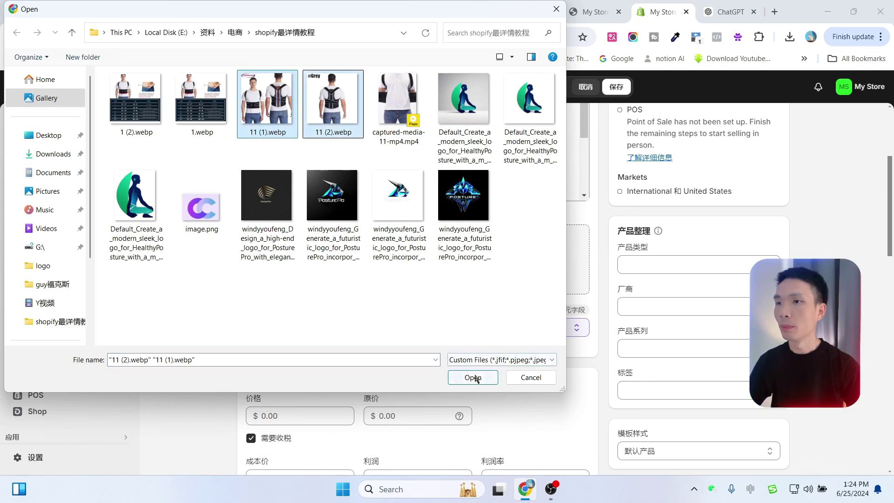
pyautogui.click(473, 377)
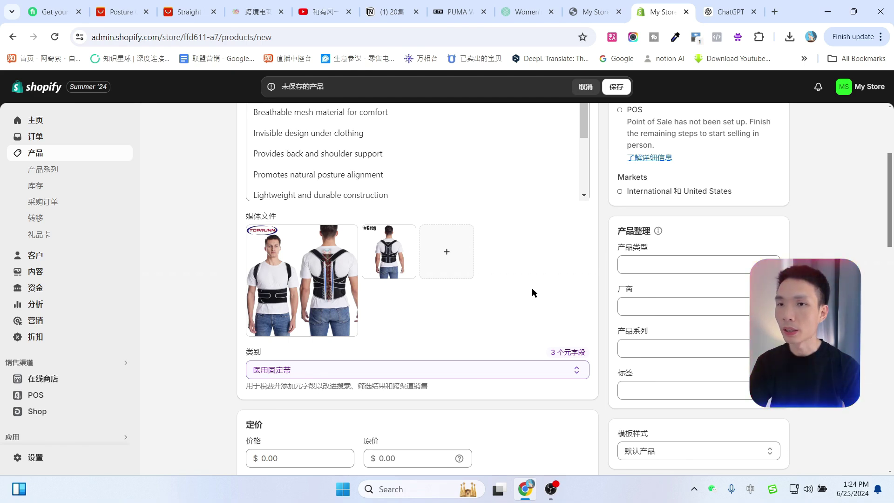
# - Try to save the new Posture Corrector-Back Brace product
pyautogui.click(195, 2)
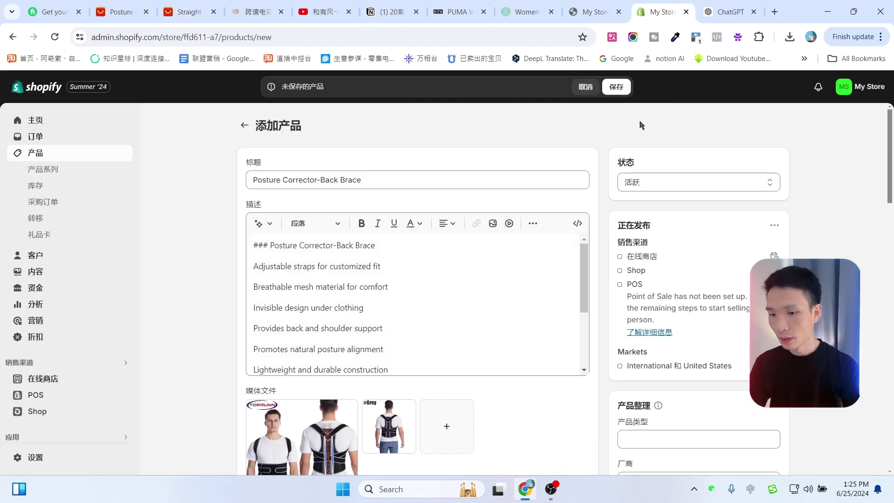
pyautogui.click(617, 88)
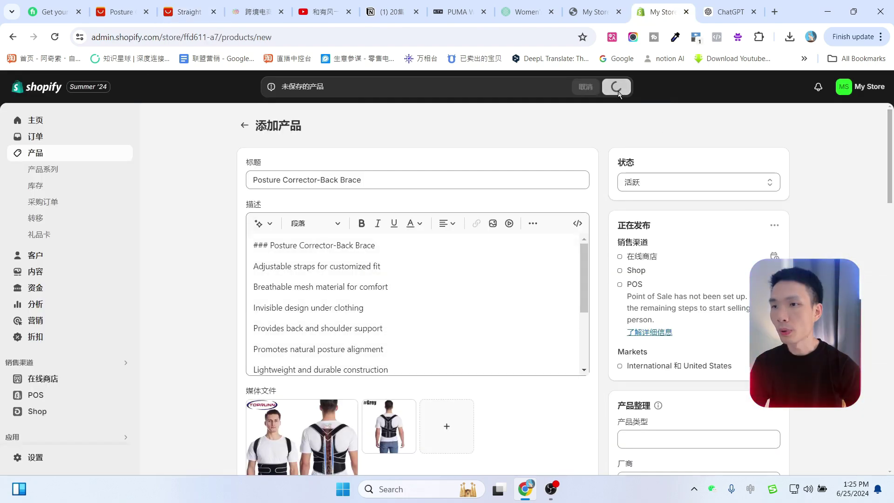
pyautogui.click(616, 87)
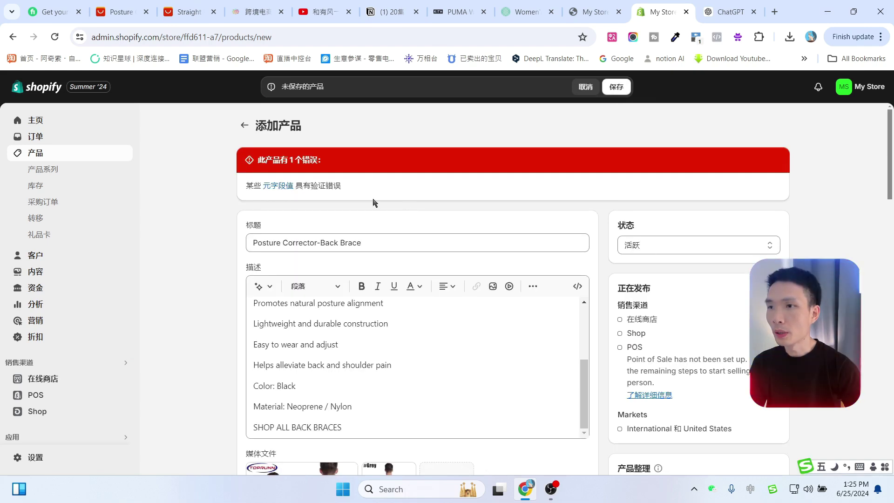
# - Go to the flagged category metafield and set the product's color (颜色) to black (黑色)
pyautogui.click(266, 185)
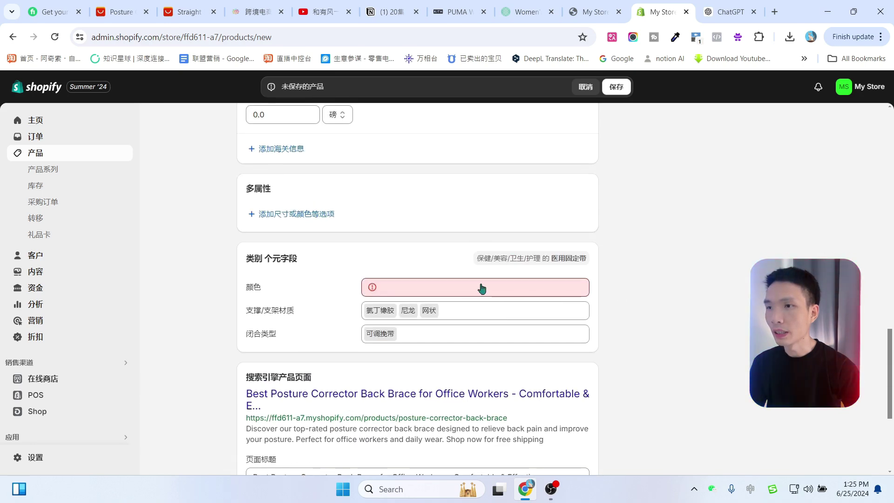
pyautogui.click(482, 288)
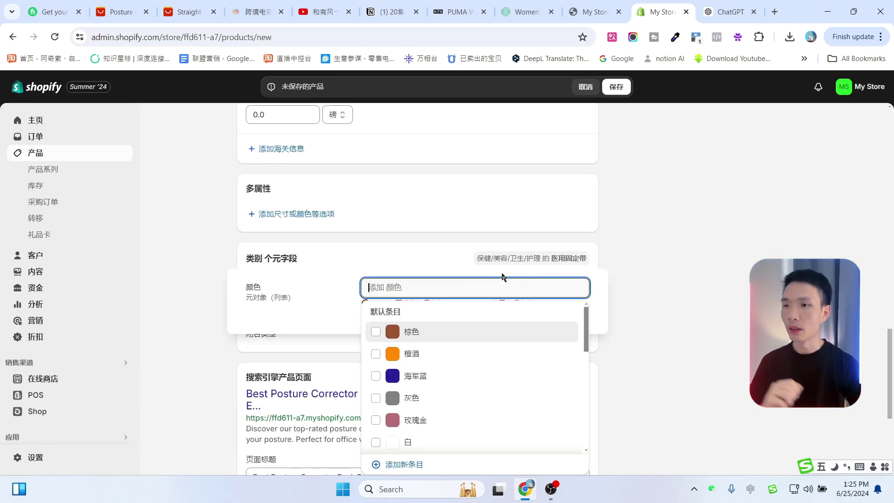
pyautogui.scroll(2, 725, 315)
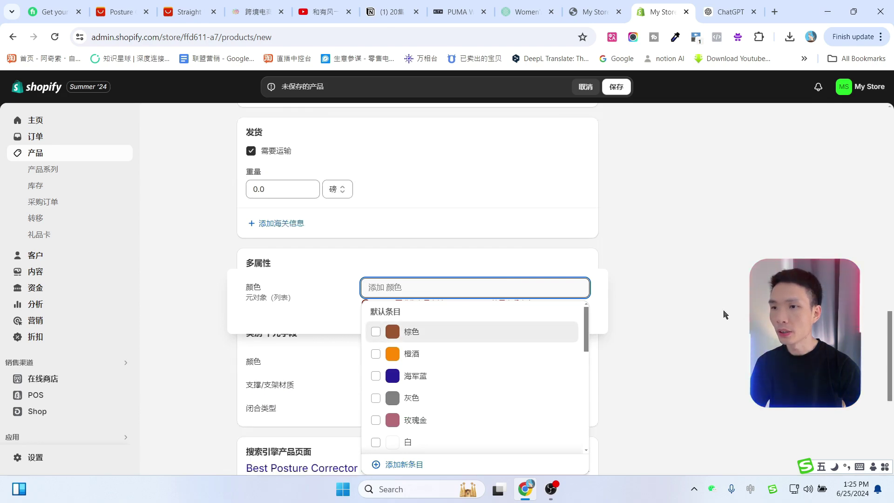
pyautogui.scroll(10, 725, 315)
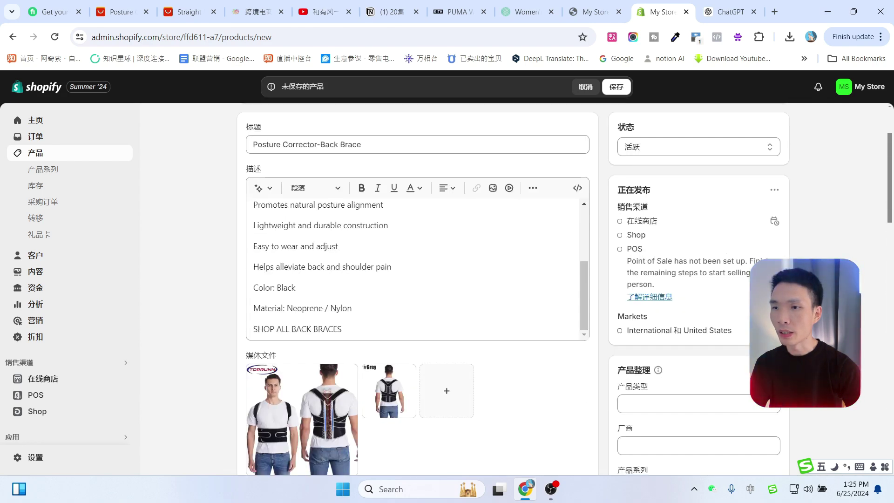
pyautogui.scroll(-10, 419, 326)
pyautogui.click(374, 411)
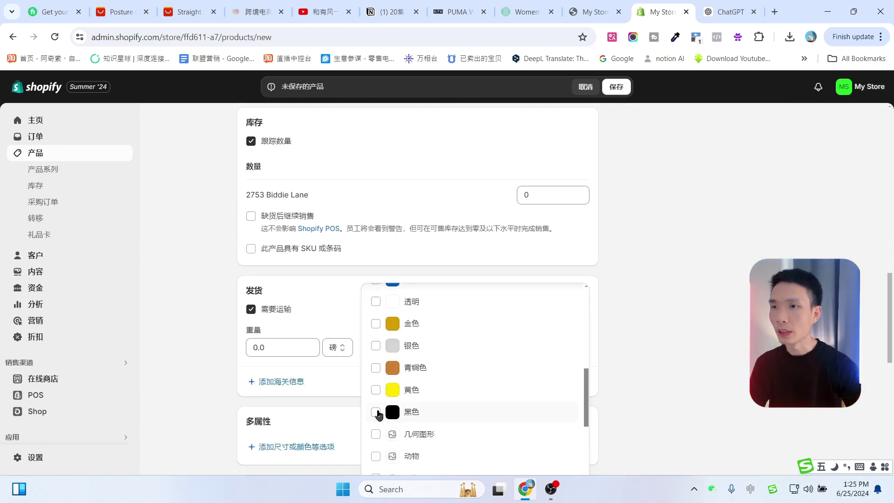
pyautogui.click(689, 341)
# - Save the product with the corrected color metafield
pyautogui.scroll(10, 687, 342)
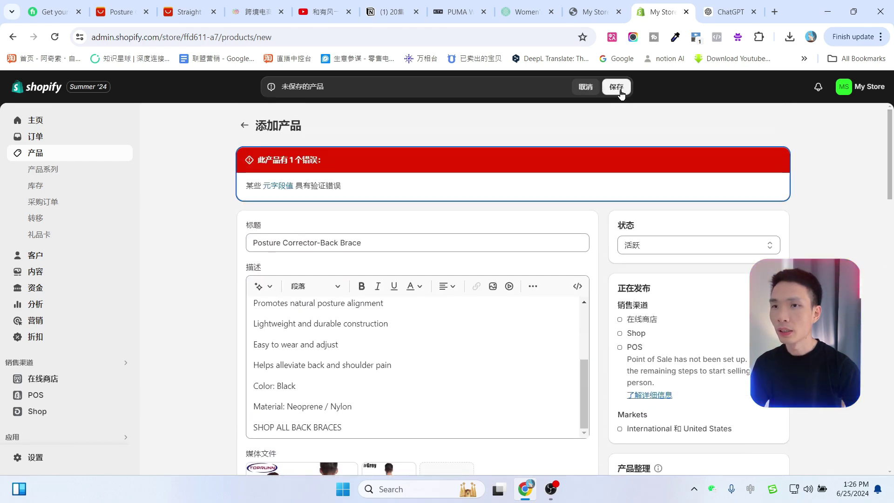
pyautogui.scroll(-10, 664, 305)
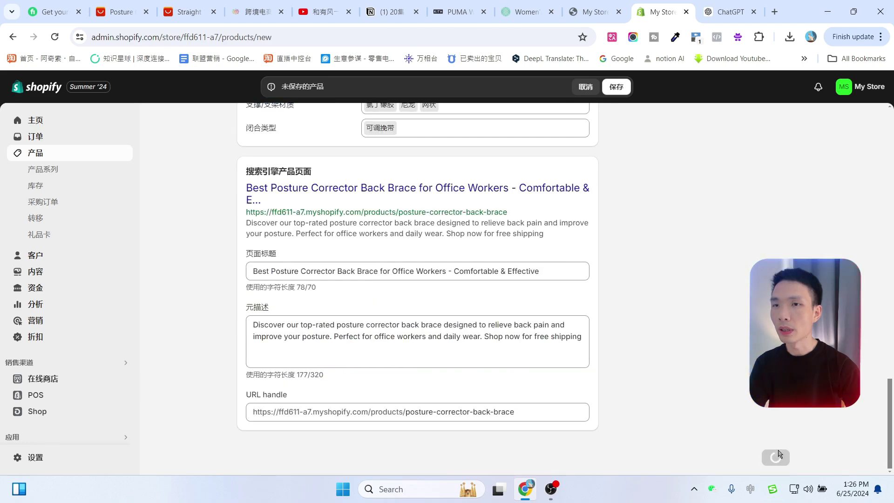
pyautogui.hotkey('ctrl', 's')
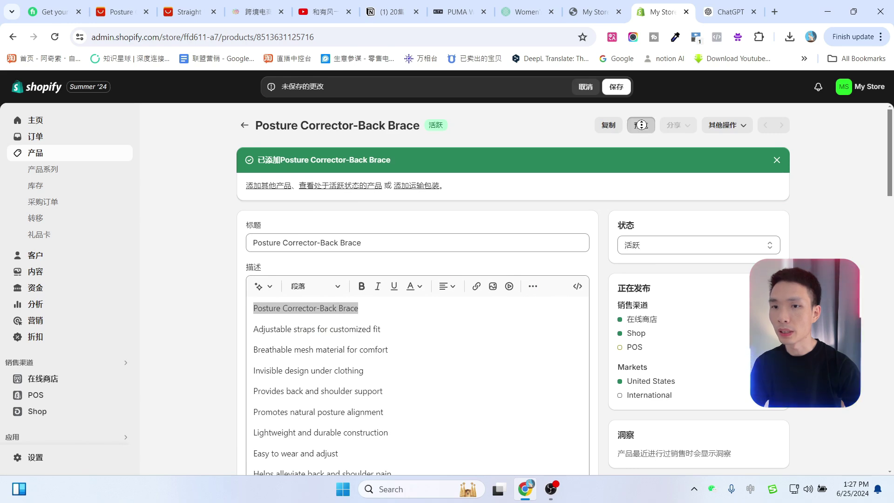
# - Preview the saved product in the storefront and examine its images, title, price and description
pyautogui.scroll(-1, 640, 140)
pyautogui.scroll(1, 638, 135)
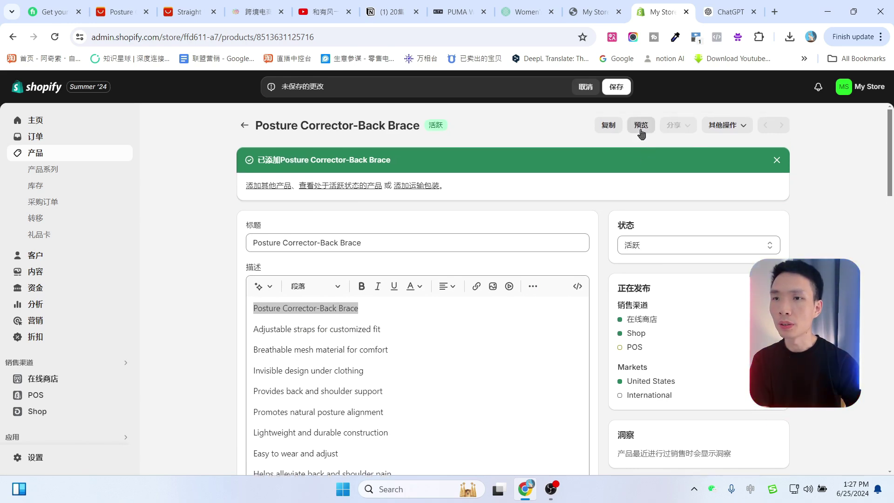
pyautogui.click(640, 124)
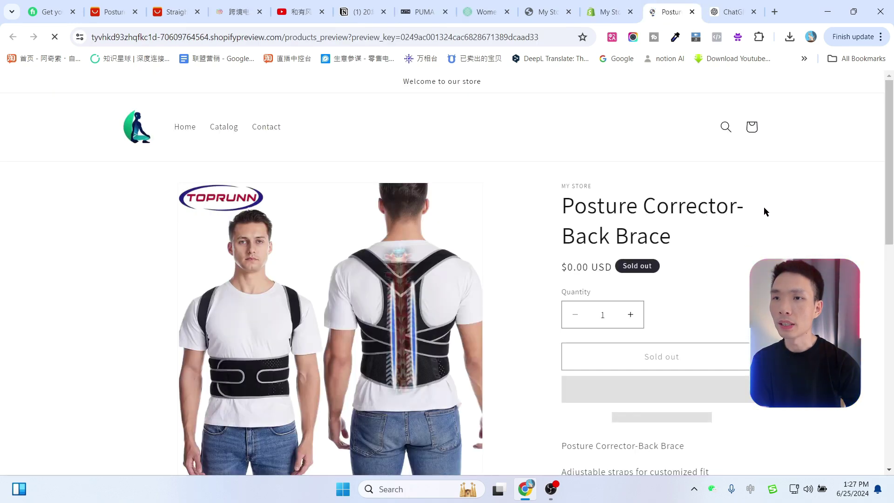
pyautogui.scroll(-5, 764, 210)
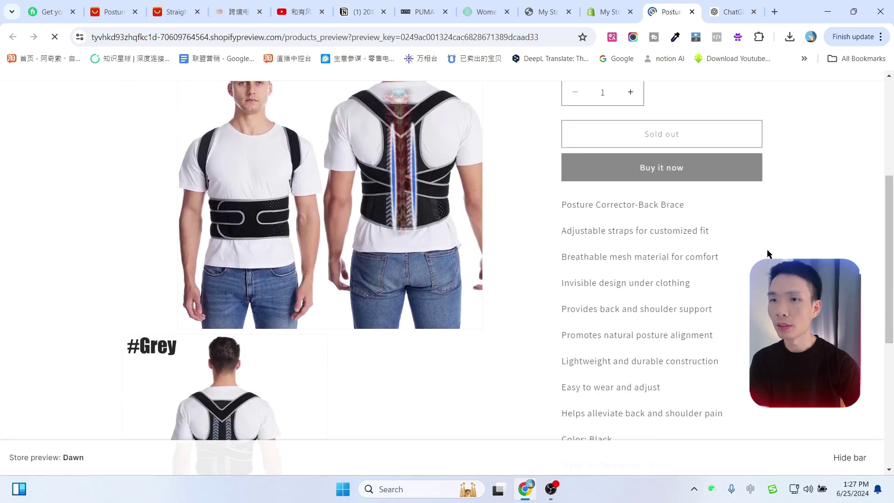
pyautogui.scroll(-9, 614, 230)
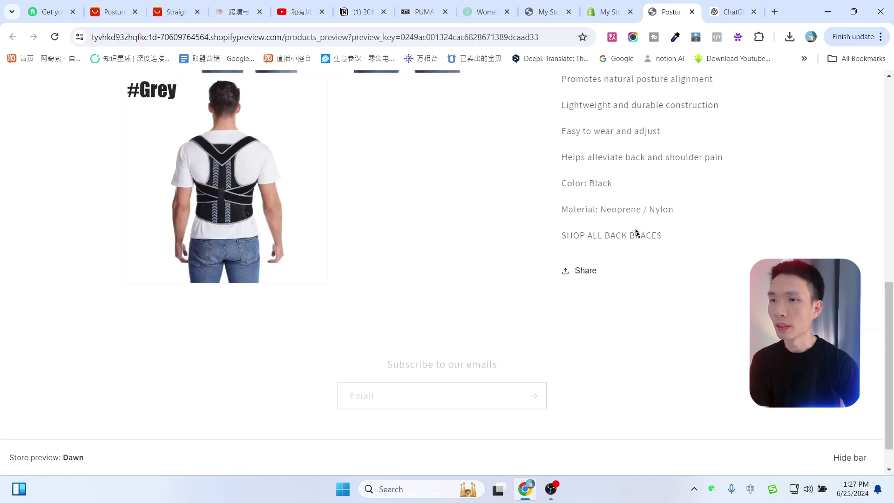
pyautogui.scroll(15, 650, 231)
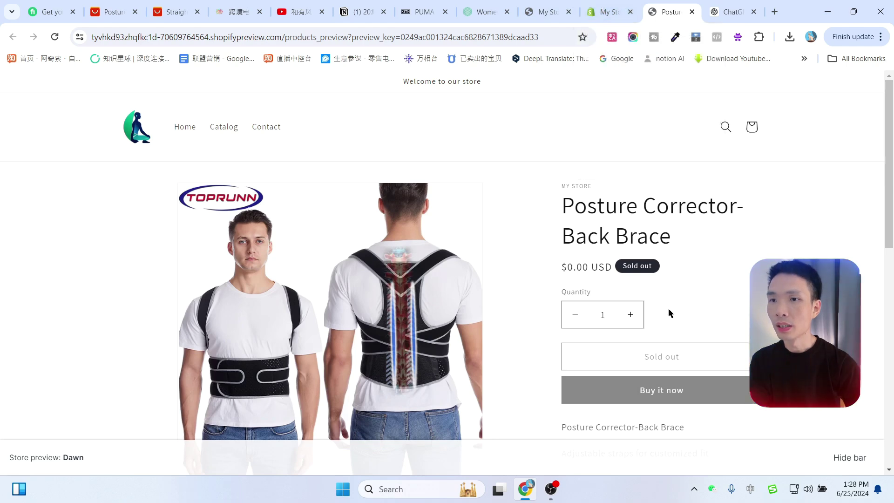
# - Open the online store's theme page in a separate tab and start customizing the current Dawn theme
pyautogui.click(610, 11)
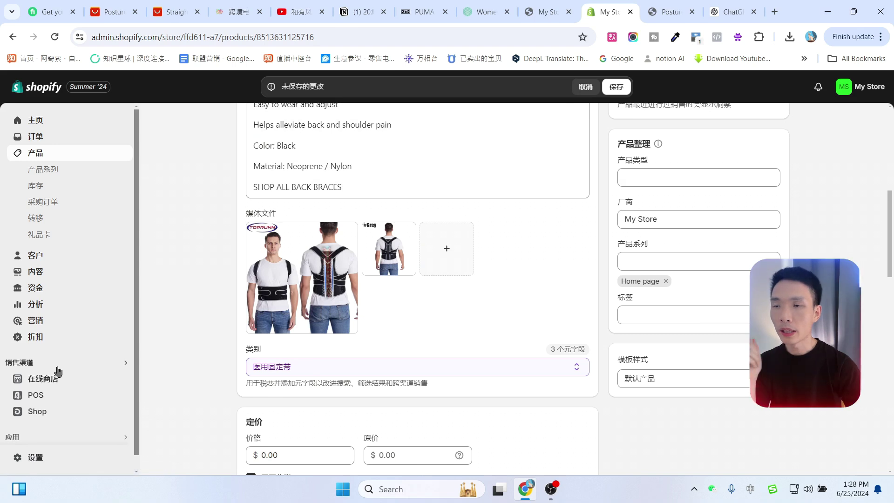
pyautogui.scroll(-1, 37, 396)
pyautogui.moveTo(54, 365)
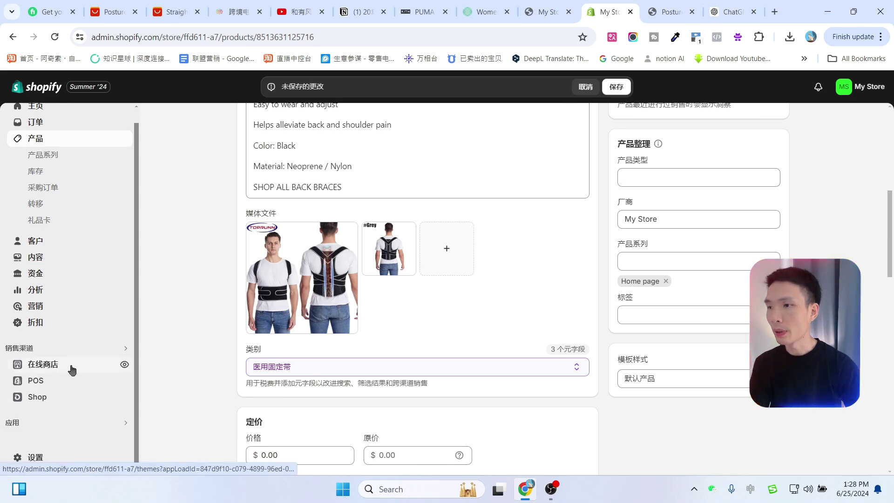
pyautogui.keyDown('ctrl'); pyautogui.click(41, 366); pyautogui.keyUp('ctrl')
pyautogui.click(661, 14)
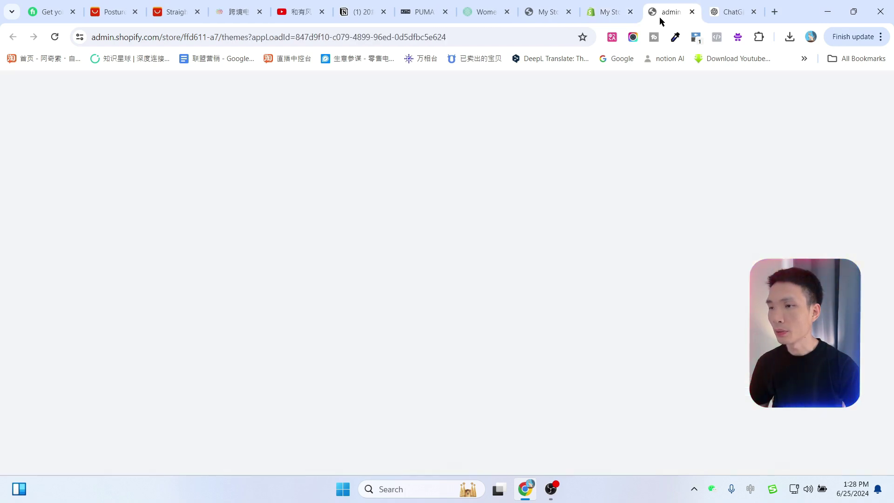
pyautogui.click(605, 11)
pyautogui.scroll(8, 586, 138)
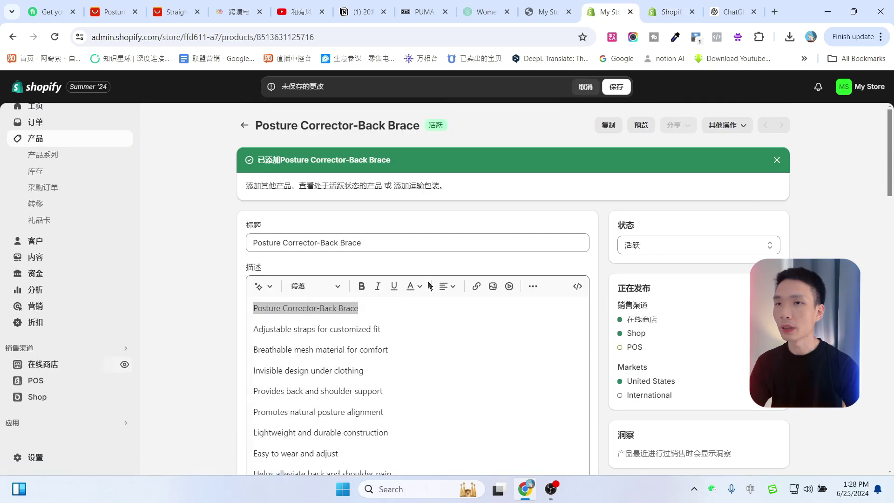
pyautogui.click(670, 11)
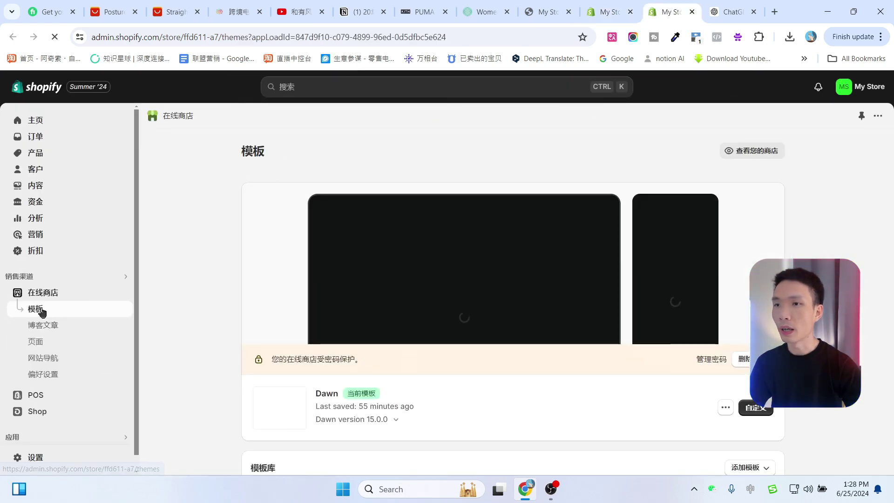
pyautogui.click(747, 393)
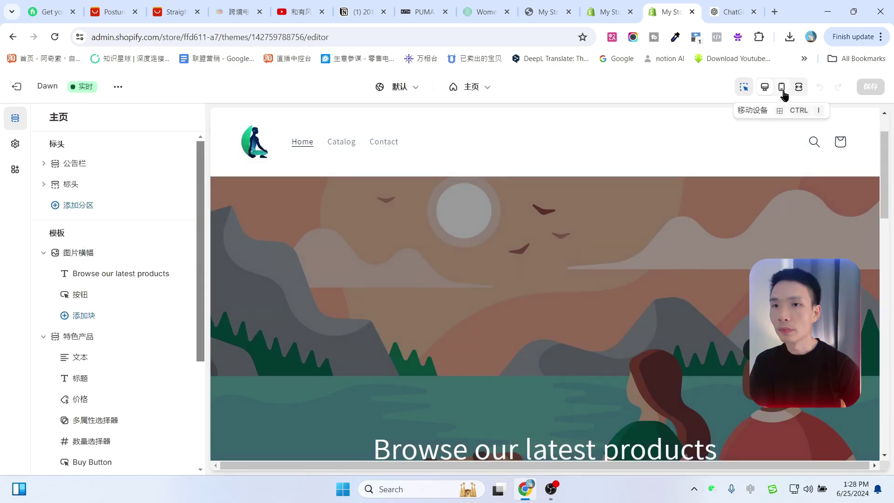
# - Switch the theme preview to mobile, open the posture corrector from Featured products and examine its product page
pyautogui.click(783, 92)
pyautogui.scroll(-3, 565, 314)
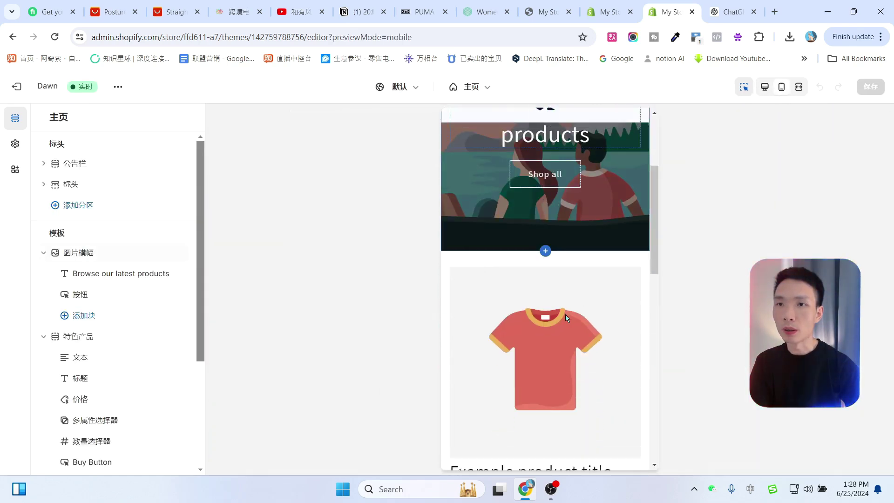
pyautogui.scroll(-5, 535, 302)
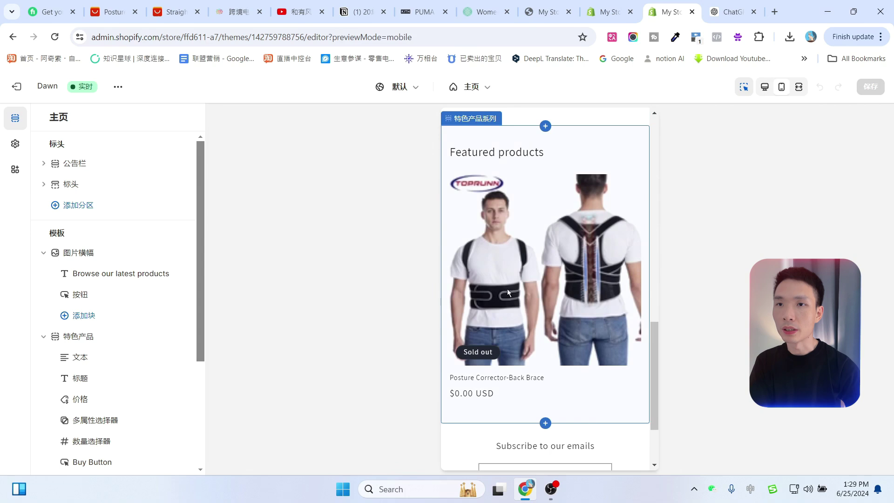
pyautogui.click(553, 247)
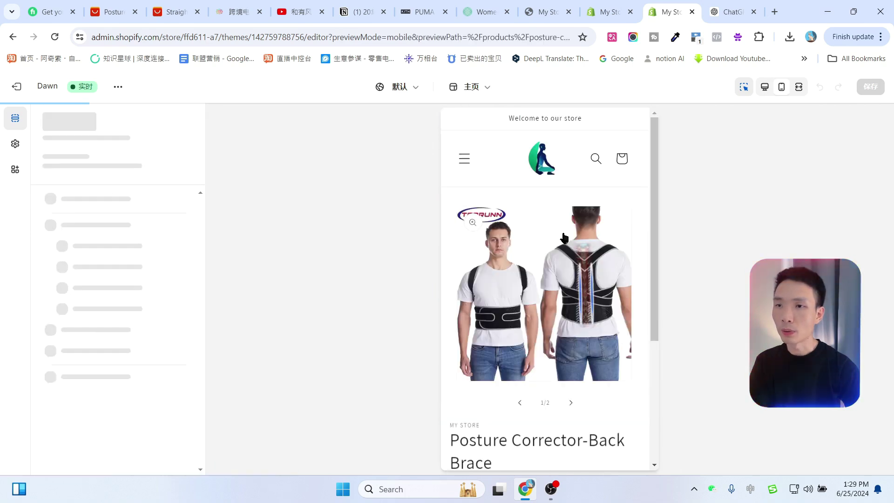
pyautogui.scroll(-5, 573, 240)
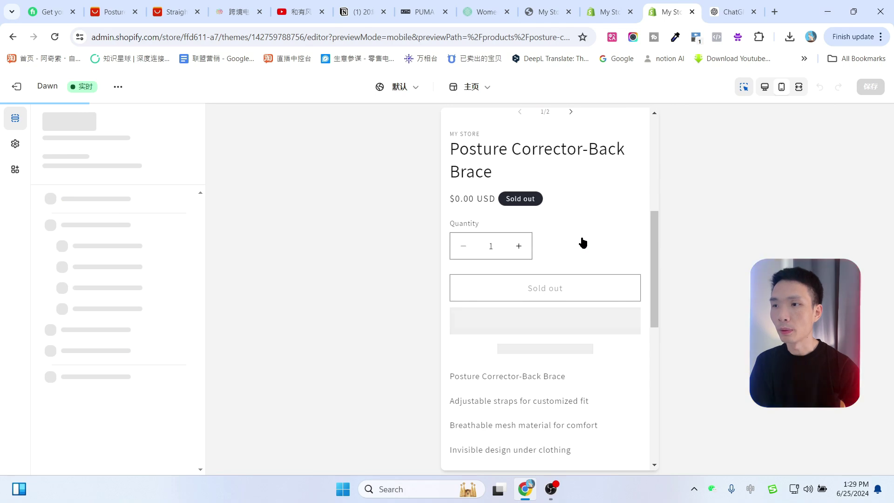
pyautogui.scroll(-10, 577, 274)
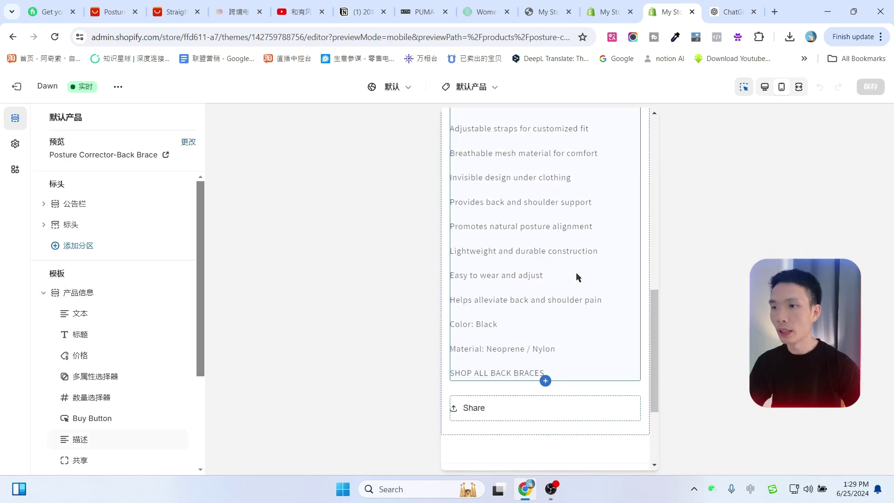
# - Add a collapsible content section headed FAQ to the default product template and open its first collapsible row
pyautogui.scroll(-2, 577, 278)
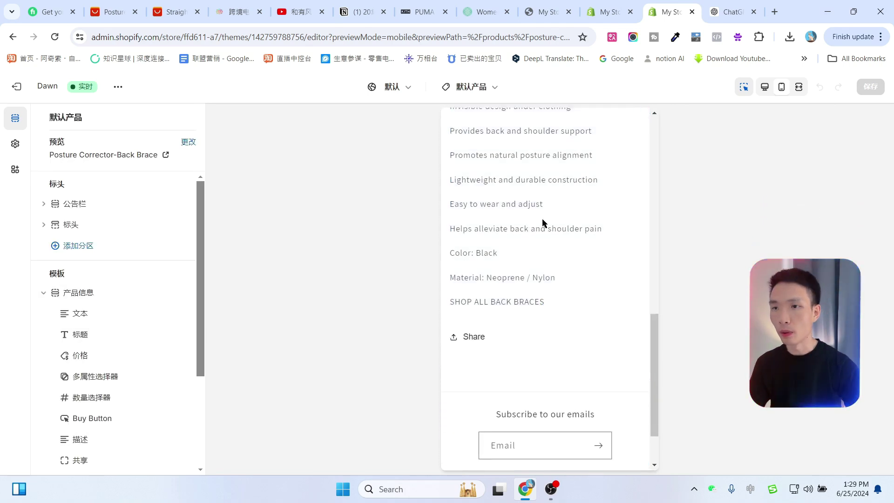
pyautogui.scroll(15, 577, 278)
pyautogui.scroll(-12, 575, 226)
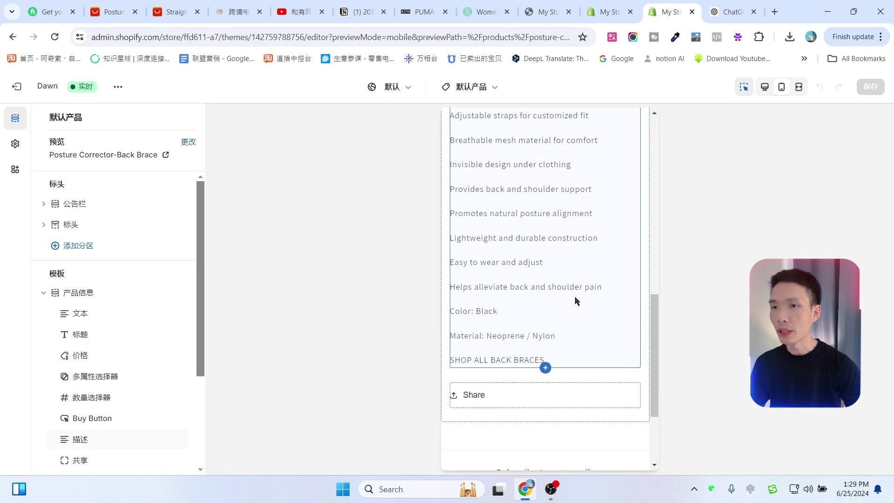
pyautogui.scroll(-3, 144, 333)
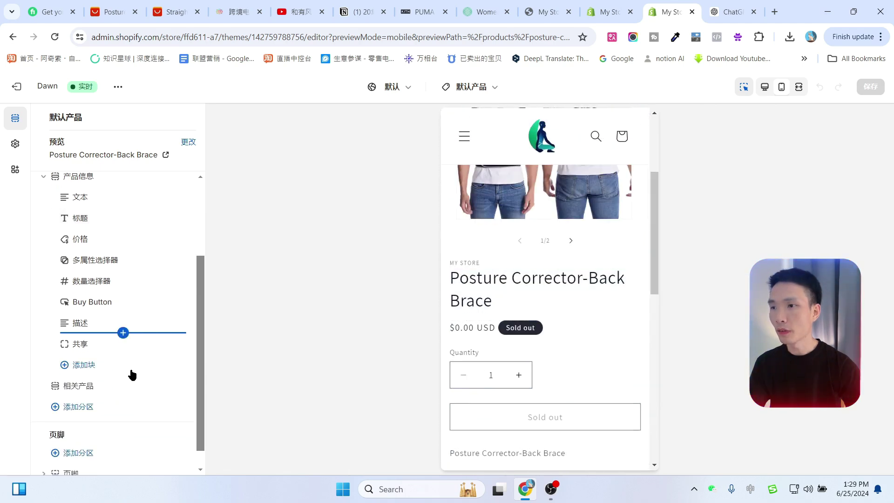
pyautogui.click(80, 408)
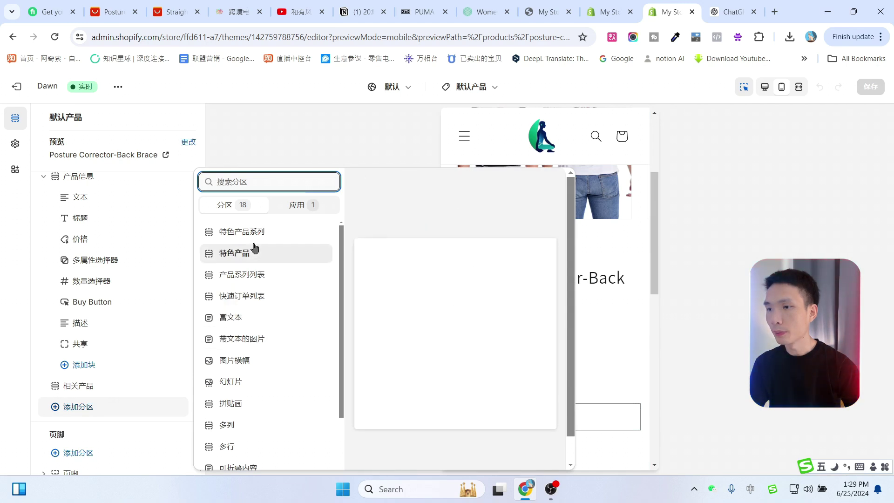
pyautogui.scroll(-3, 247, 359)
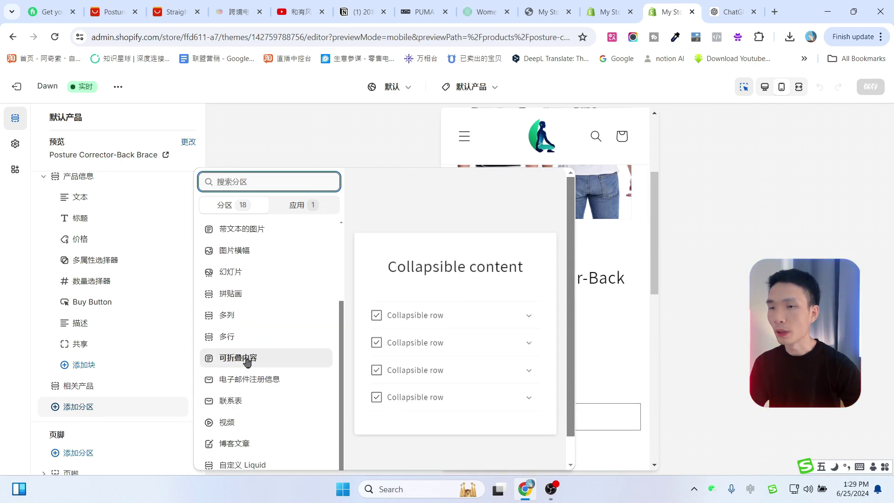
pyautogui.click(238, 358)
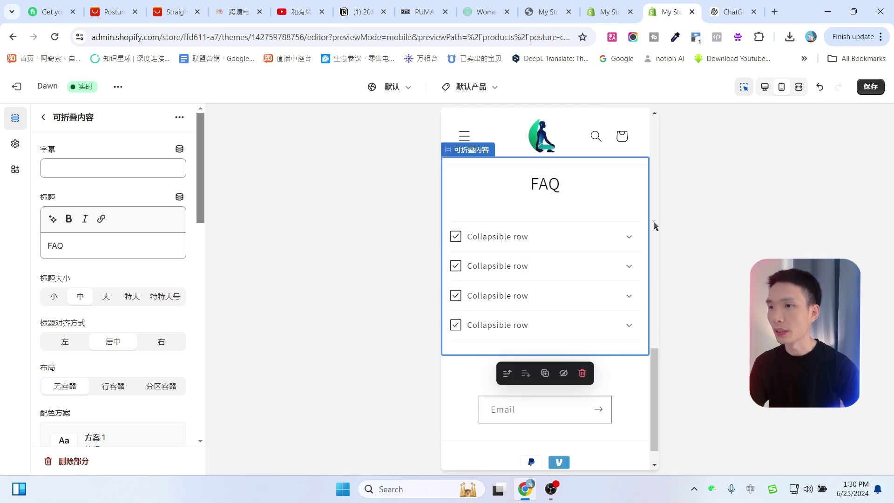
pyautogui.click(569, 240)
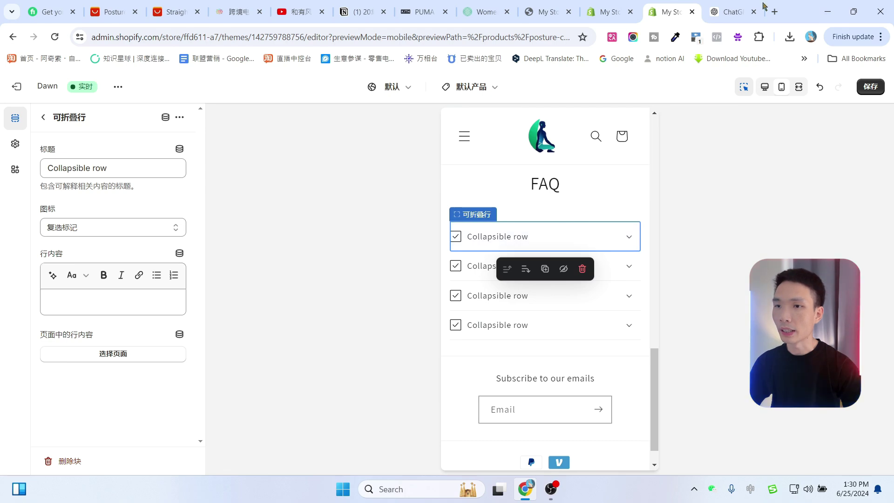
# - In the ChatGPT conversation, find the FAQ item in the page outline and ask "常见问题解答（FAQ） 详情写下", reviewing the answer
pyautogui.click(741, 5)
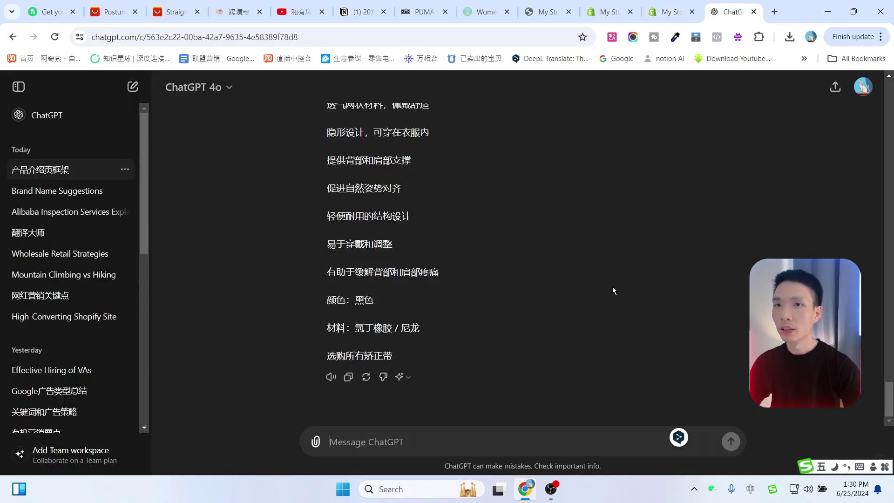
pyautogui.scroll(20, 584, 234)
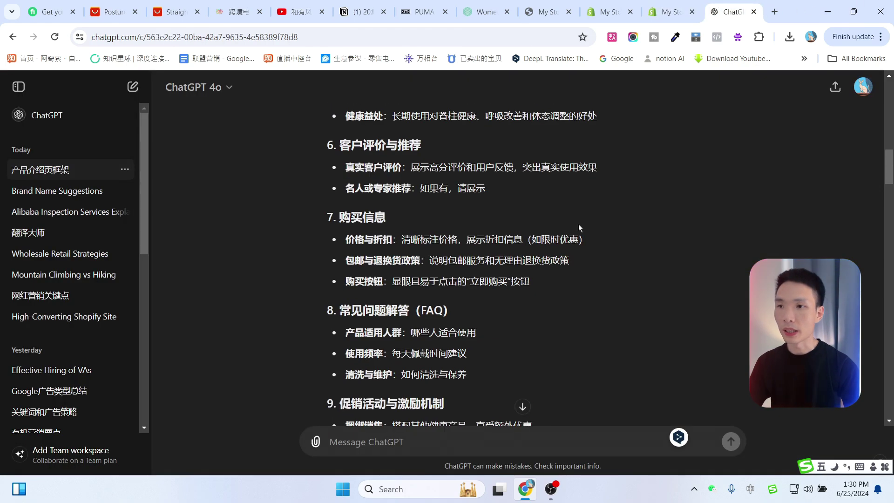
pyautogui.scroll(15, 501, 231)
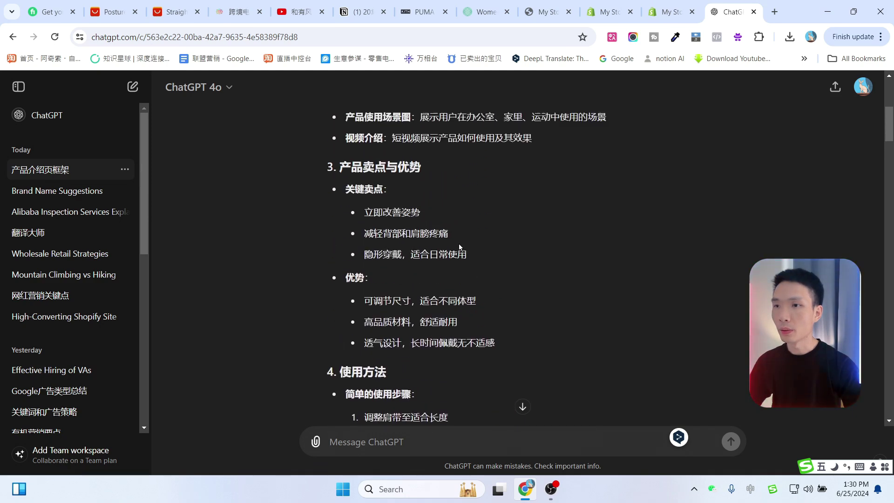
pyautogui.scroll(1, 459, 244)
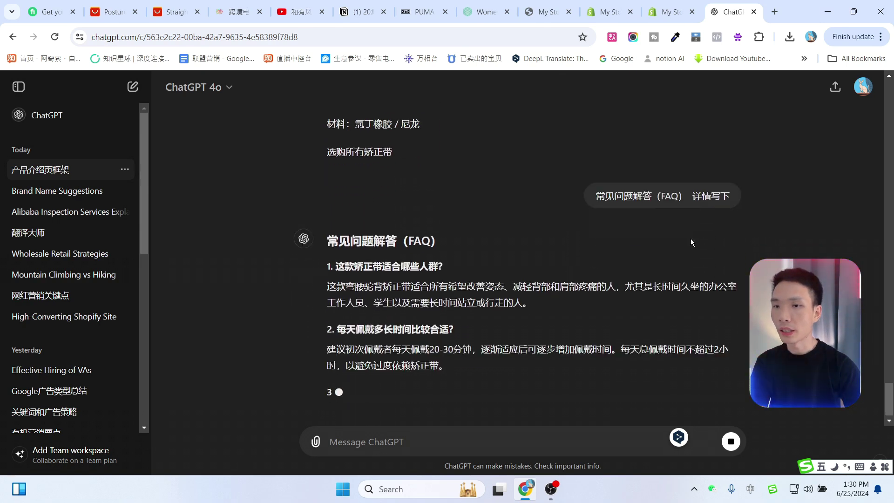
pyautogui.scroll(1, 647, 215)
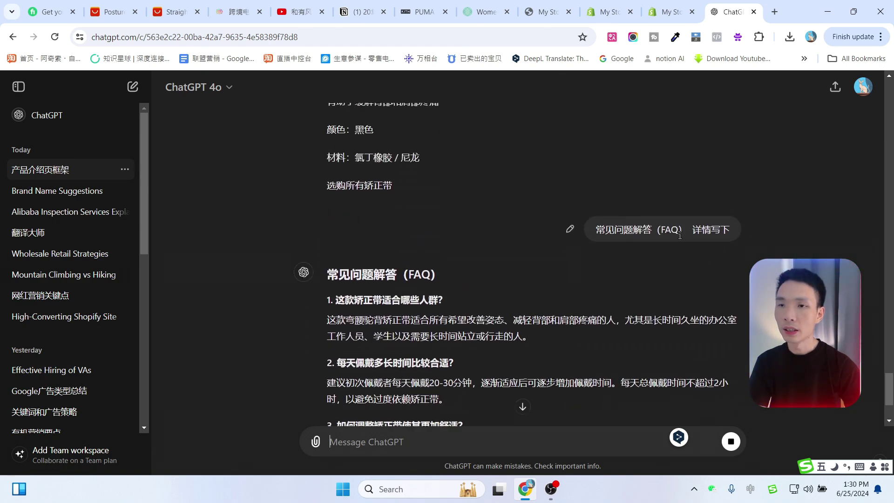
pyautogui.scroll(-6, 764, 241)
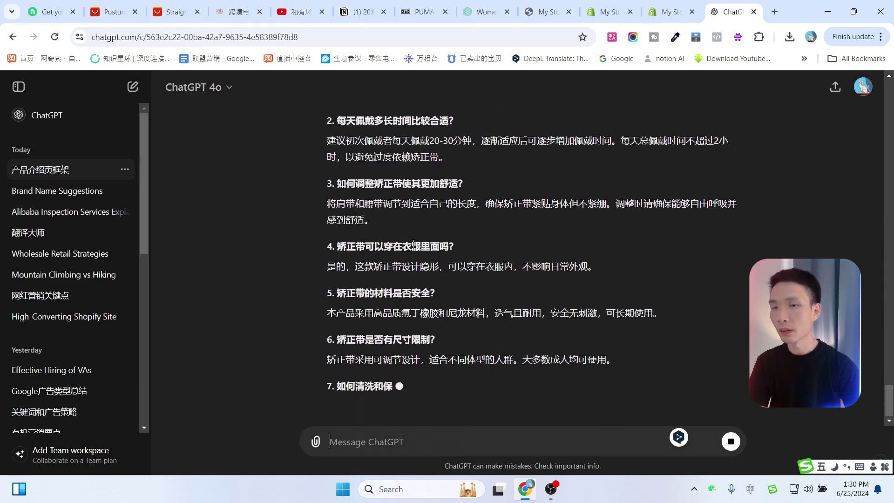
pyautogui.scroll(6, 429, 237)
pyautogui.scroll(-5, 454, 252)
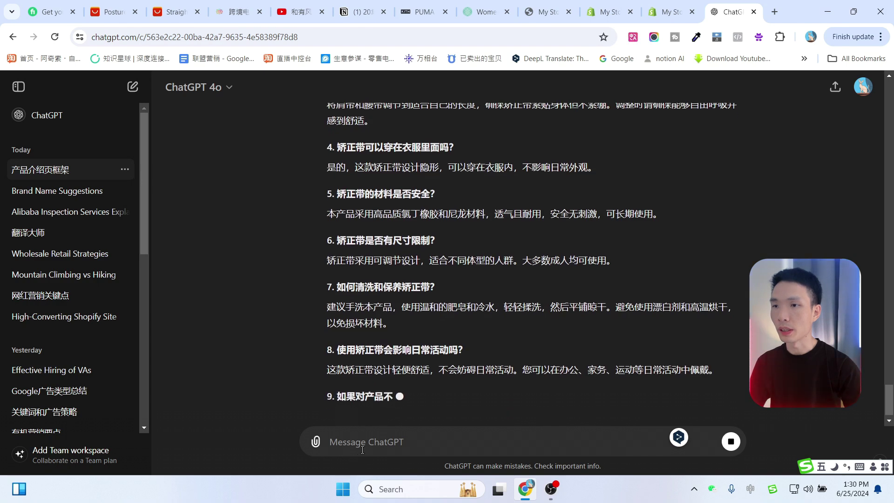
# - Ask ChatGPT to translate the FAQ into English with the prompt "翻译成英文"
pyautogui.write('fanyi')
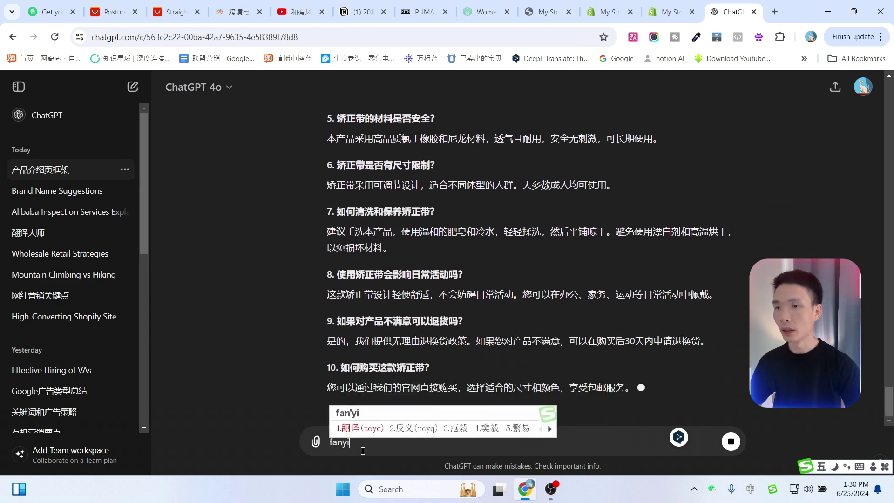
pyautogui.write(' cheng yingwen')
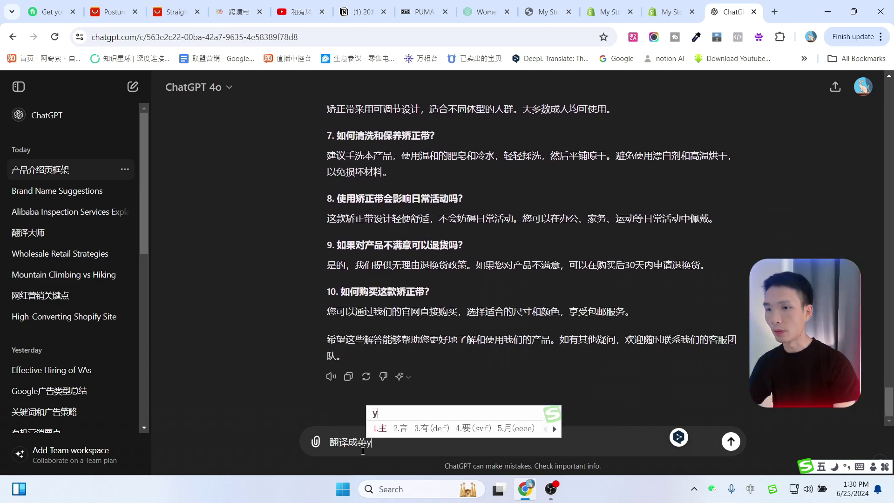
pyautogui.press('Return')
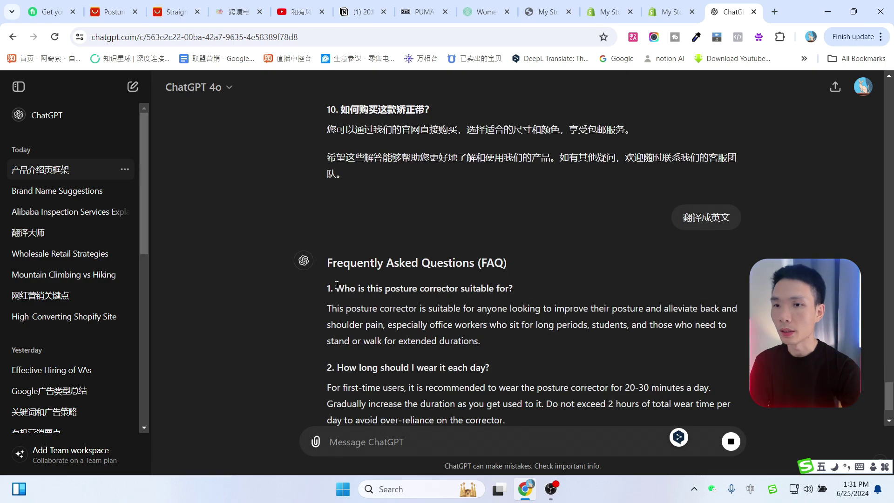
# - Copy "Who is this posture corrector suitable for?" from ChatGPT into the first collapsible row's heading in the theme editor
pyautogui.moveTo(337, 285); pyautogui.dragTo(489, 285)
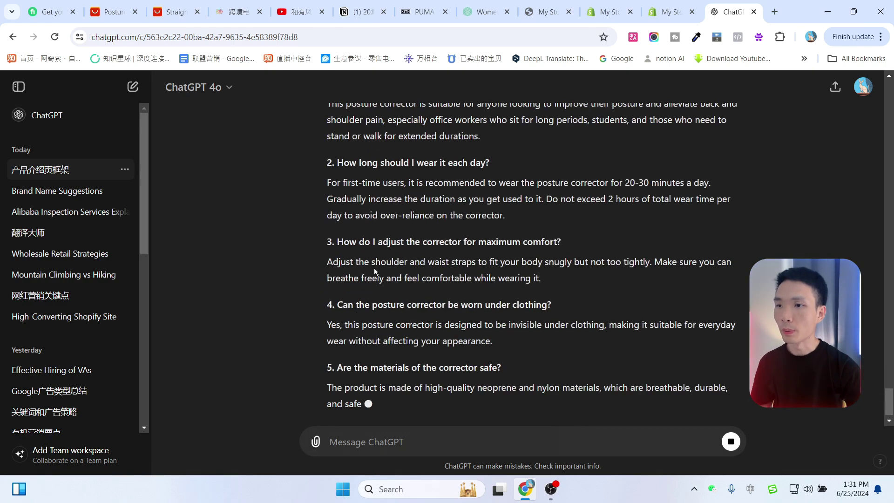
pyautogui.scroll(5, 373, 279)
pyautogui.moveTo(334, 310); pyautogui.dragTo(520, 326)
pyautogui.hotkey('ctrl', 'c')
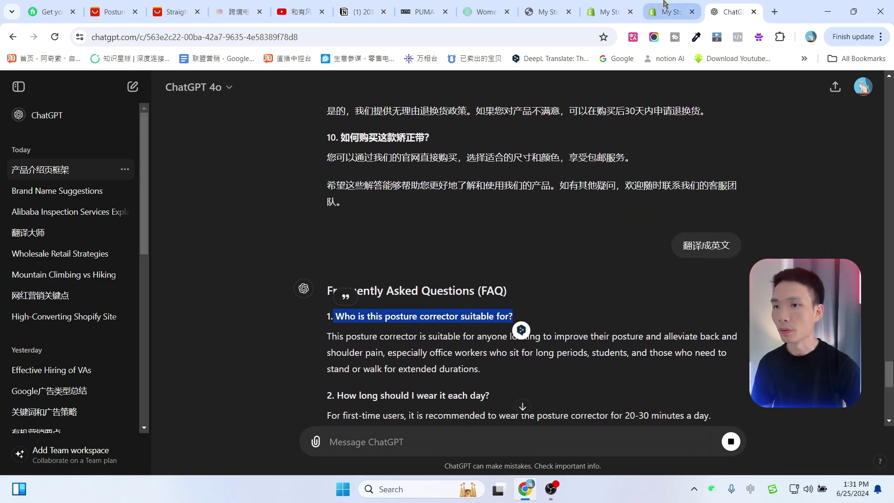
pyautogui.hotkey('ctrl', 'pageup')
pyautogui.click(534, 243)
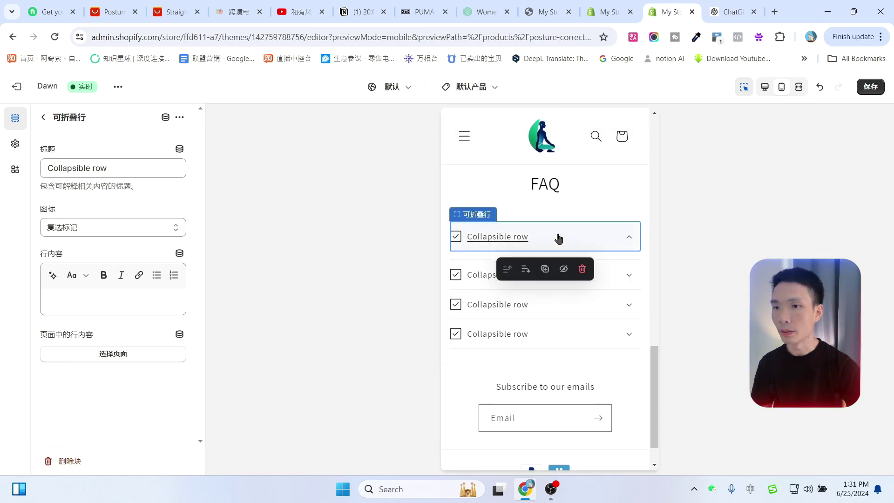
pyautogui.moveTo(131, 168); pyautogui.dragTo(96, 169)
pyautogui.hotkey('ctrl', 'a')
pyautogui.hotkey('ctrl', 'v')
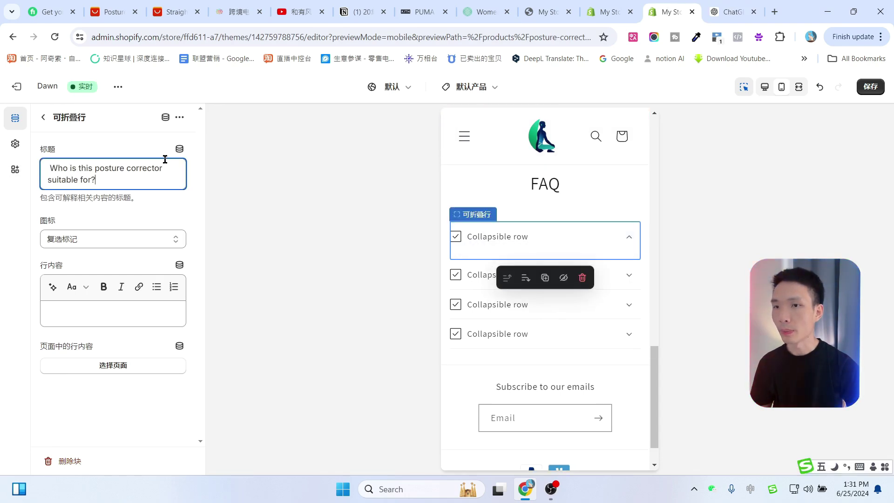
# - Copy ChatGPT's English answer to the first FAQ question into the same collapsible row's content
pyautogui.hotkey('ctrl', 'pagedown')
pyautogui.click(326, 335)
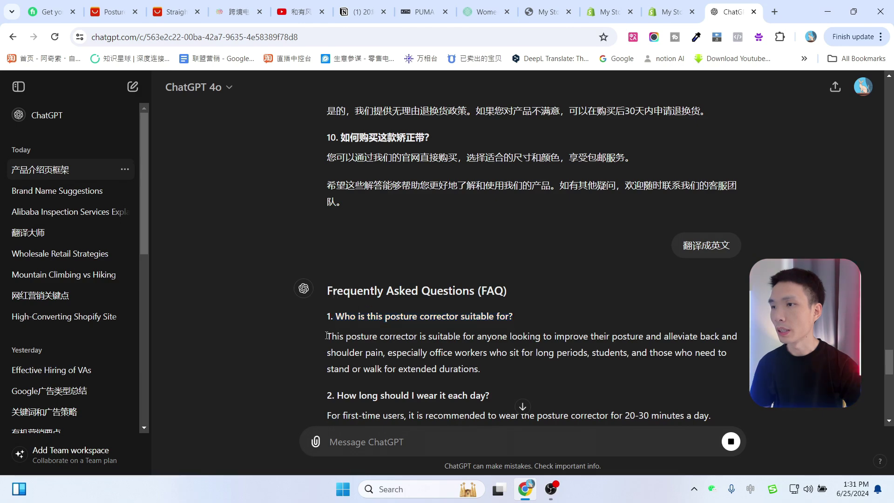
pyautogui.moveTo(340, 329); pyautogui.dragTo(532, 370)
pyautogui.hotkey('ctrl', 'c')
pyautogui.hotkey('ctrl', 'pageup')
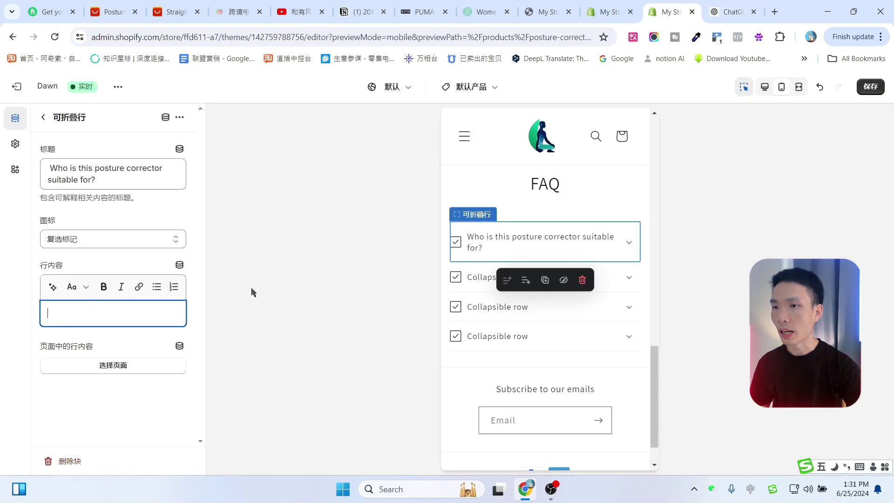
pyautogui.hotkey('ctrl', 'v')
pyautogui.click(714, 275)
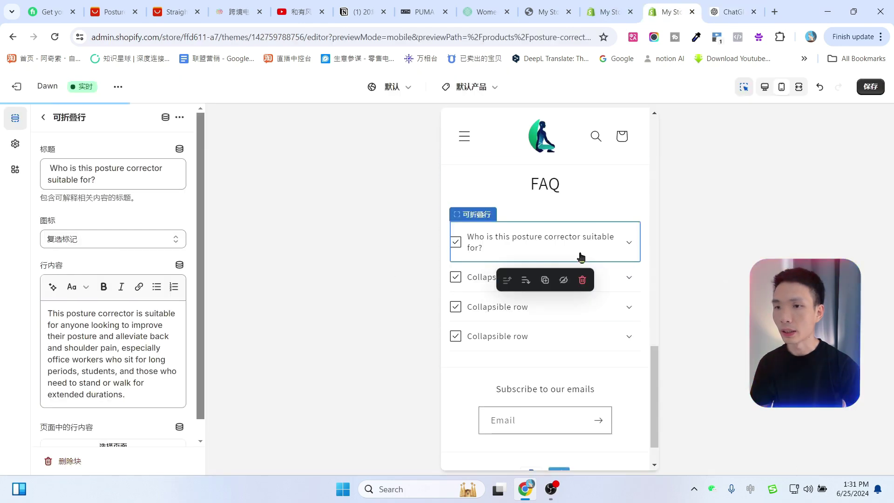
# - Expand and collapse the first FAQ row in the preview, and examine ChatGPT's remaining questions and the page above the FAQ
pyautogui.click(629, 245)
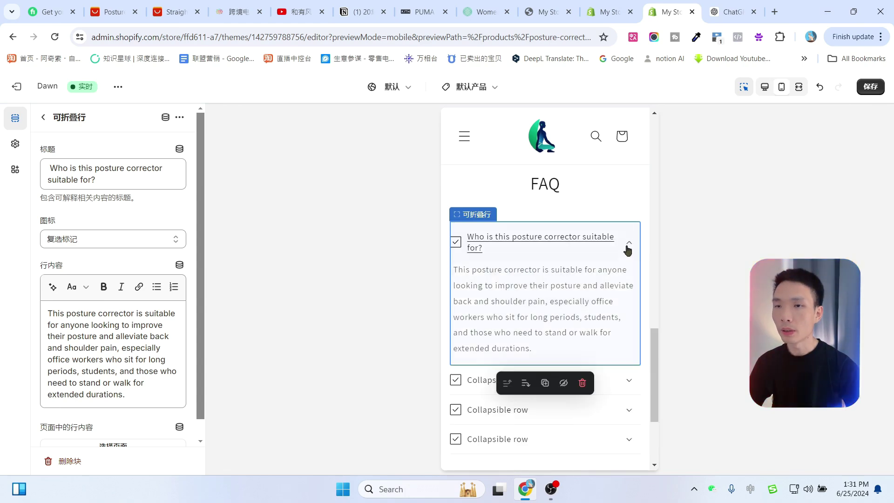
pyautogui.click(628, 246)
pyautogui.click(728, 12)
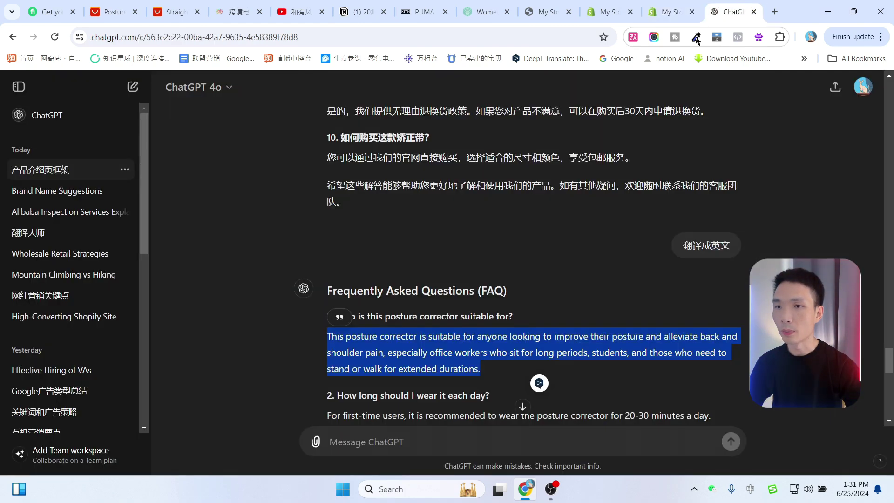
pyautogui.scroll(-5, 393, 203)
pyautogui.scroll(-6, 412, 264)
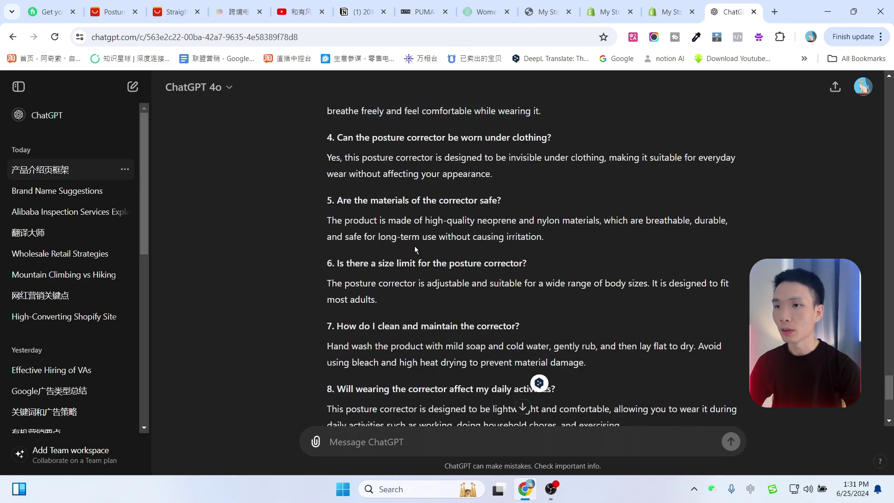
pyautogui.click(671, 12)
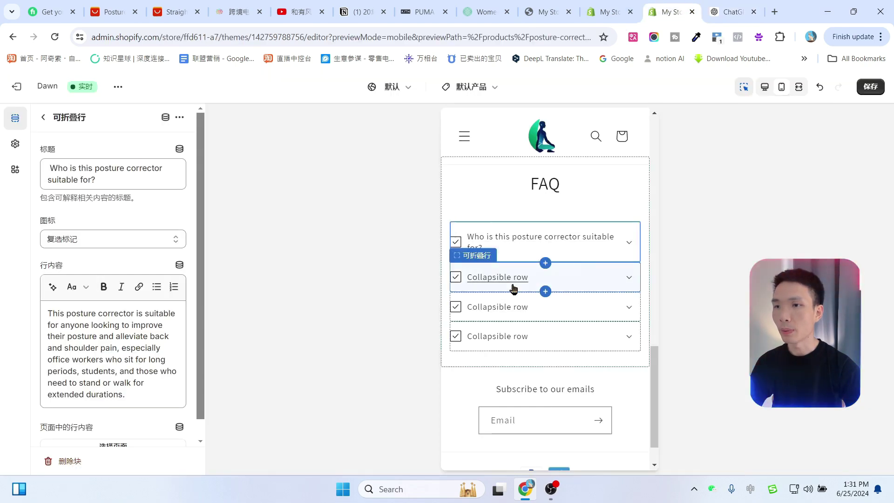
pyautogui.scroll(7, 535, 251)
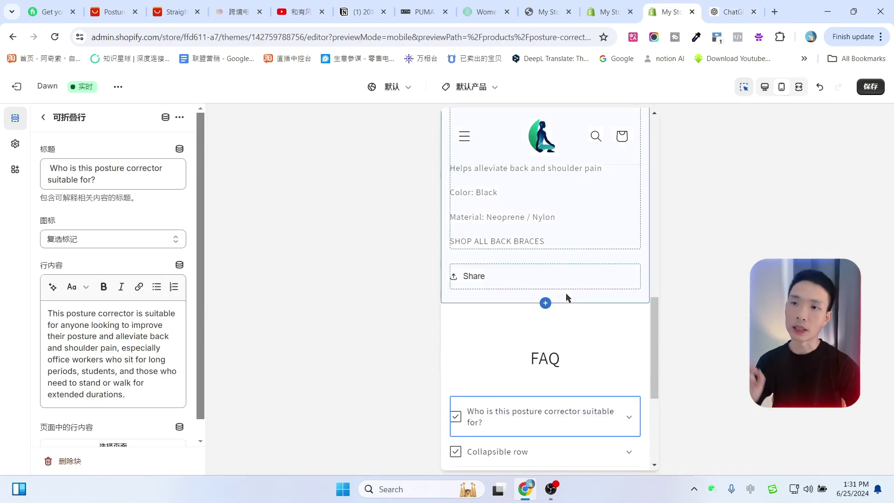
# - Add a collage section below the FAQ section in the default product template
pyautogui.click(43, 117)
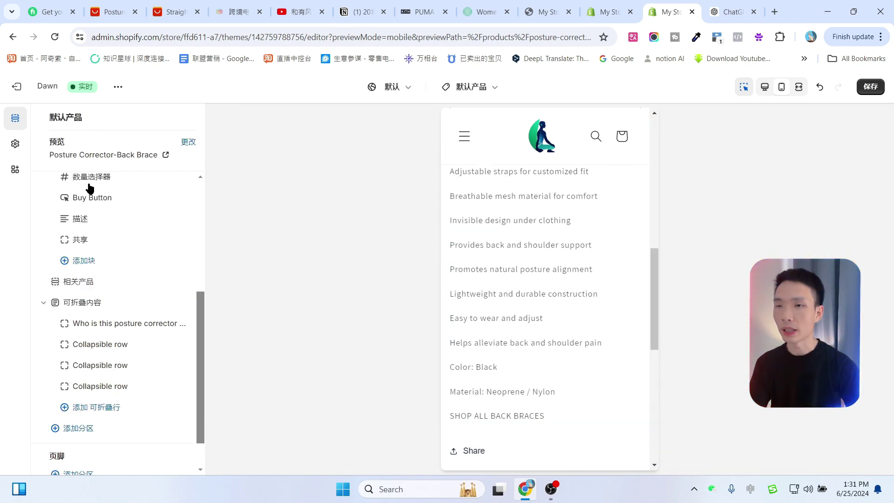
pyautogui.scroll(-1, 116, 291)
pyautogui.click(77, 385)
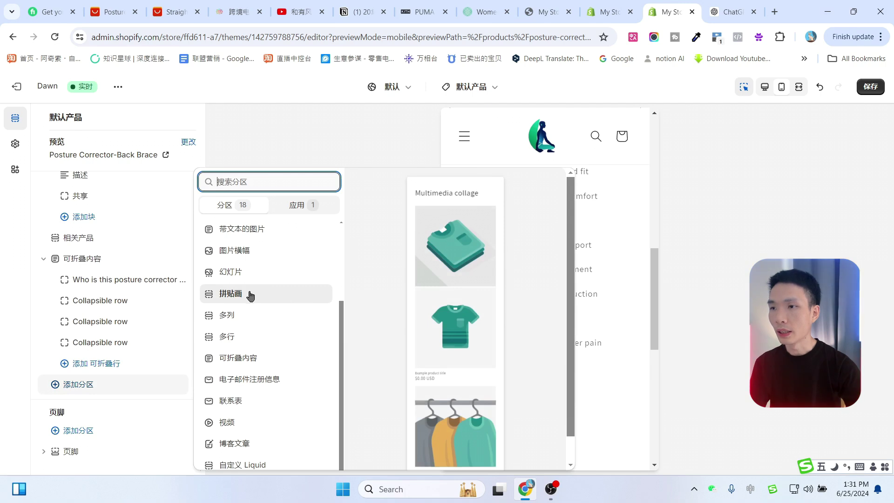
pyautogui.click(235, 296)
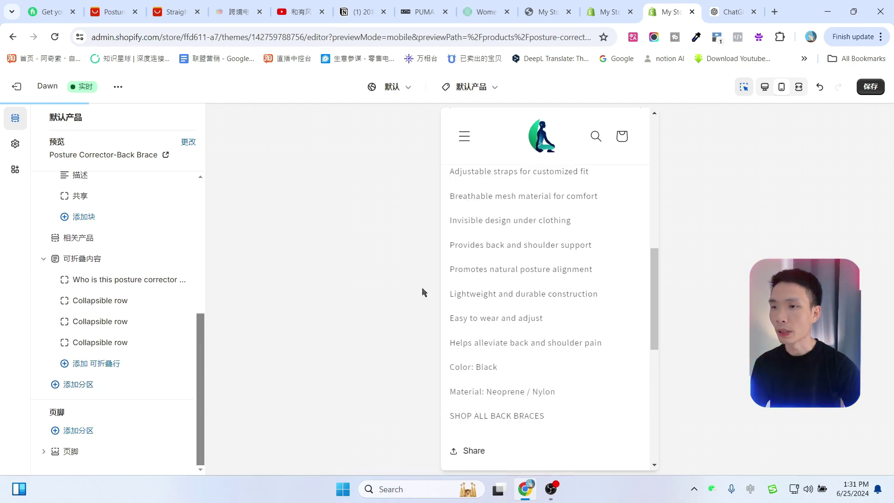
pyautogui.scroll(-6, 589, 319)
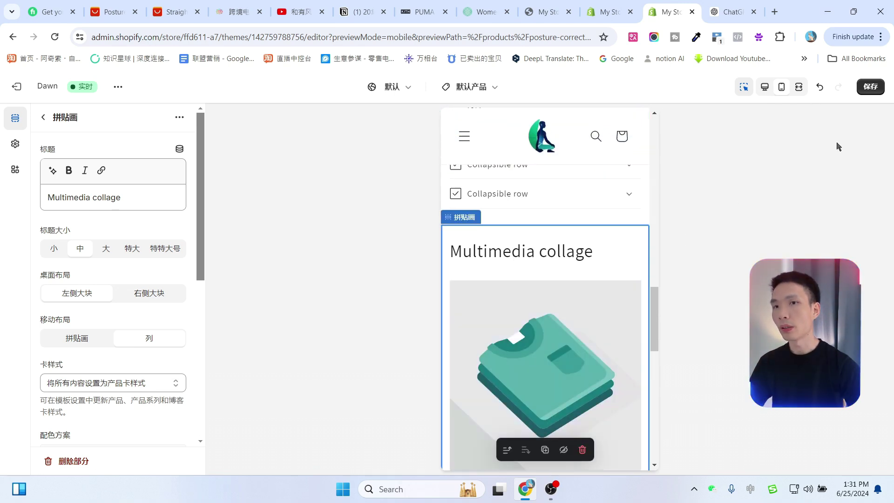
# - Save the product template changes and return to the posture corrector's product editing page in Shopify admin
pyautogui.click(871, 87)
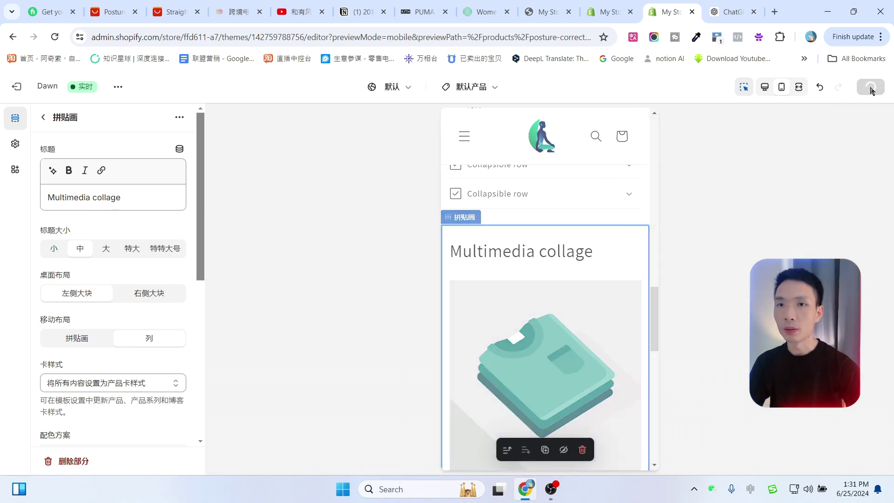
pyautogui.click(603, 11)
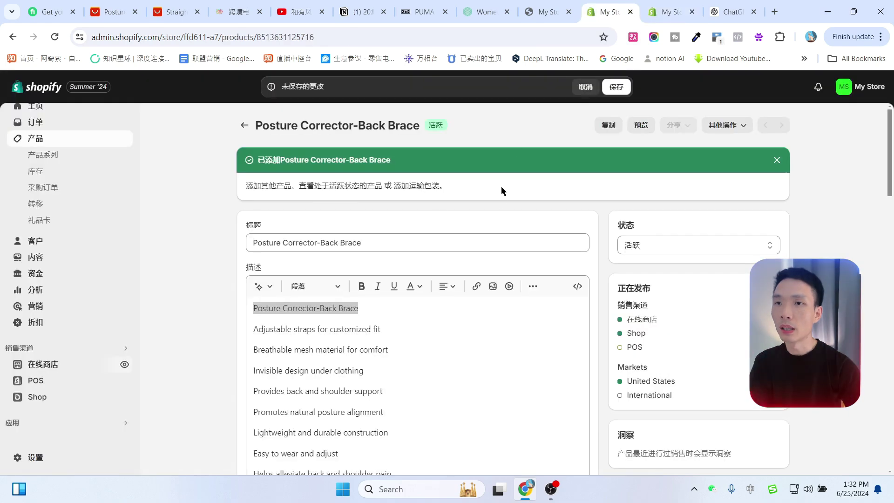
# - Check the supplier's price on AliExpress and set the posture corrector's selling price to $29 in Shopify
pyautogui.scroll(-10, 808, 236)
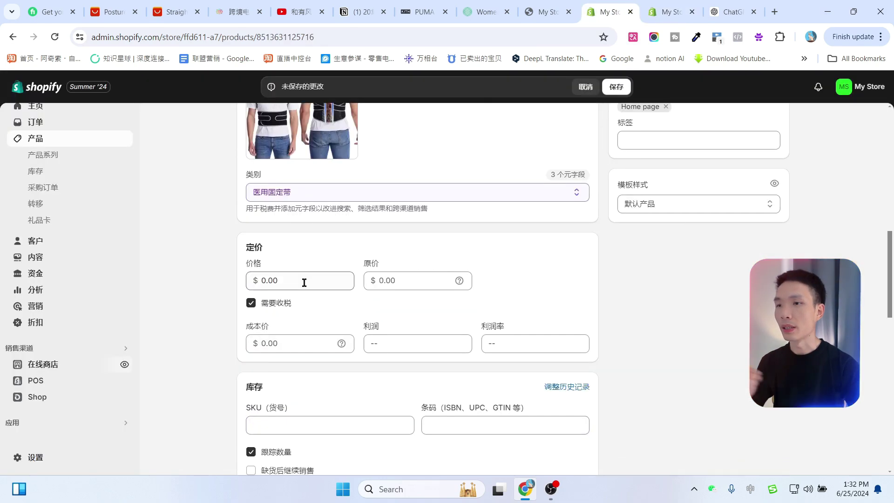
pyautogui.click(304, 282)
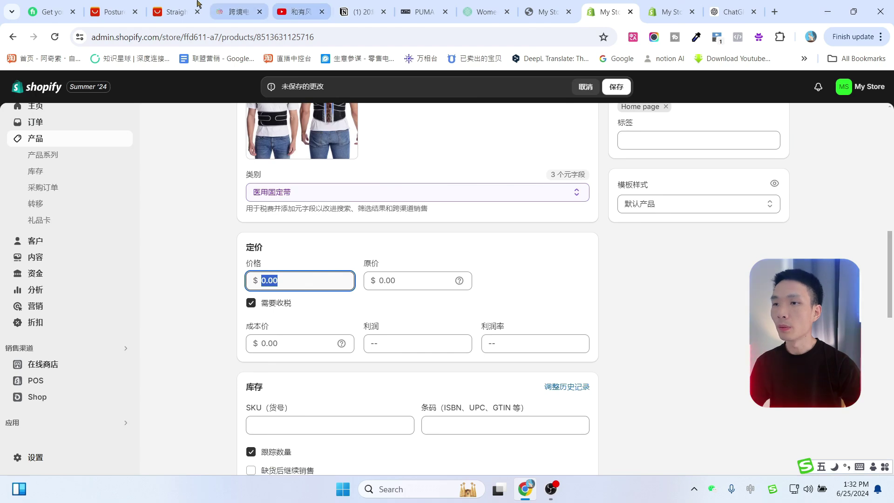
pyautogui.click(179, 12)
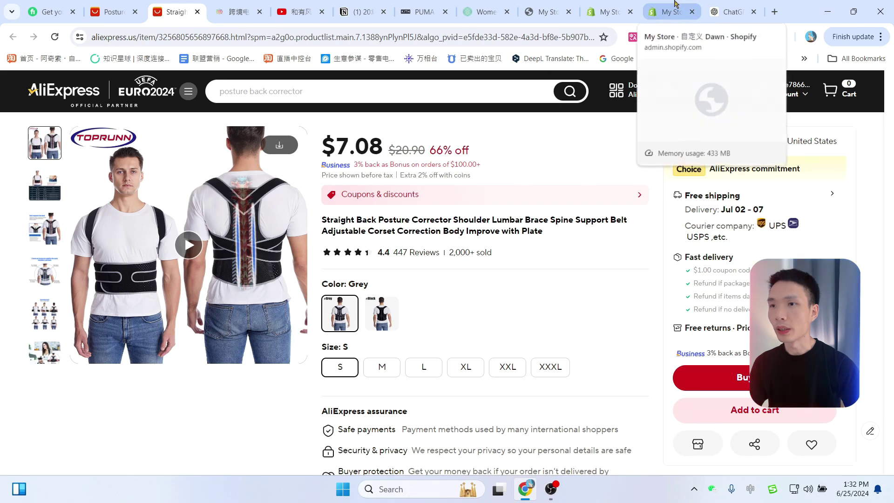
pyautogui.click(614, 4)
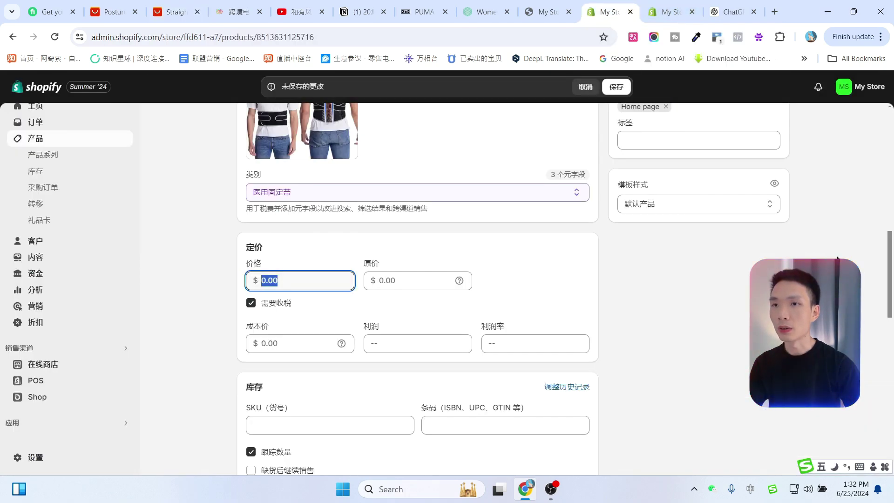
pyautogui.write('19')
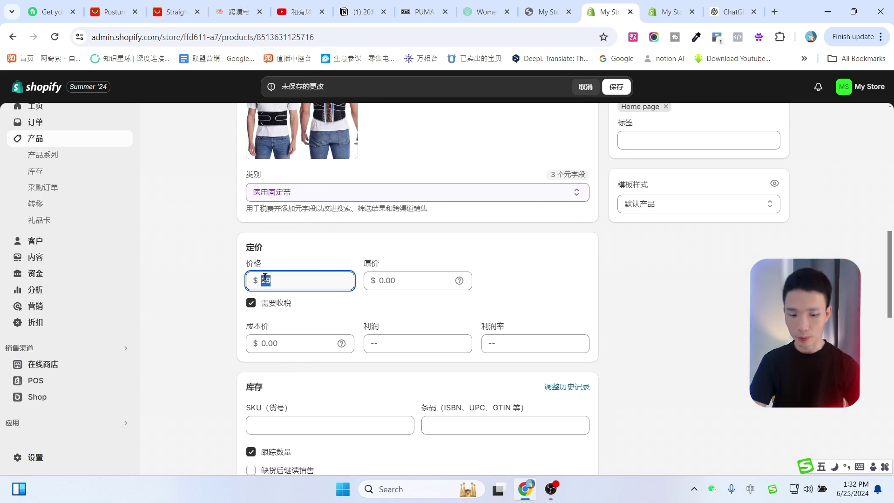
pyautogui.moveTo(289, 282); pyautogui.dragTo(252, 275)
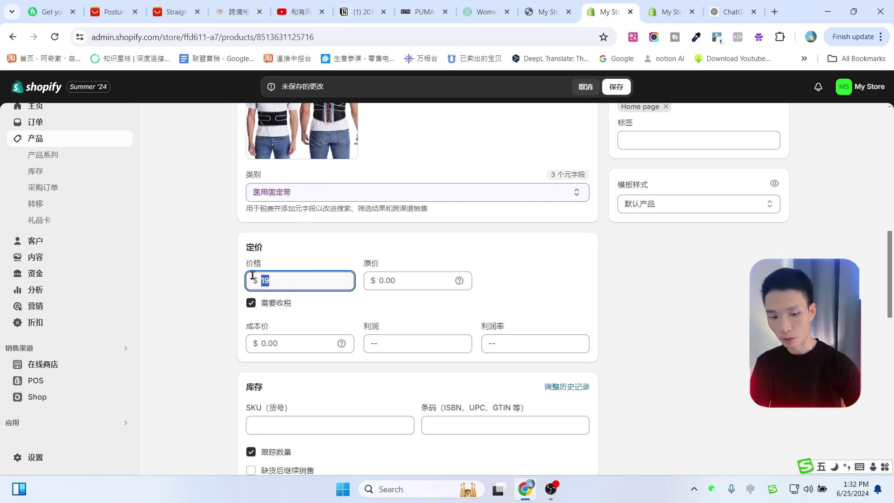
pyautogui.write('29')
# - Set the posture corrector's original (compare-at) price to $39
pyautogui.click(416, 283)
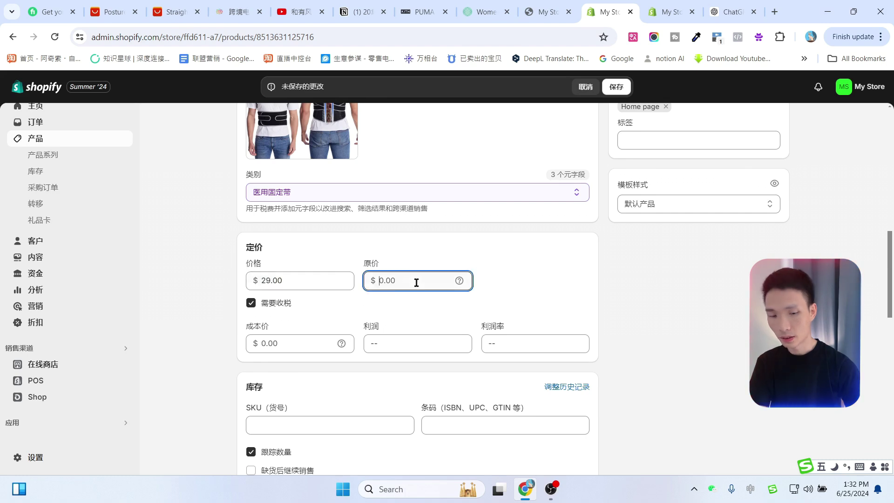
pyautogui.write('39')
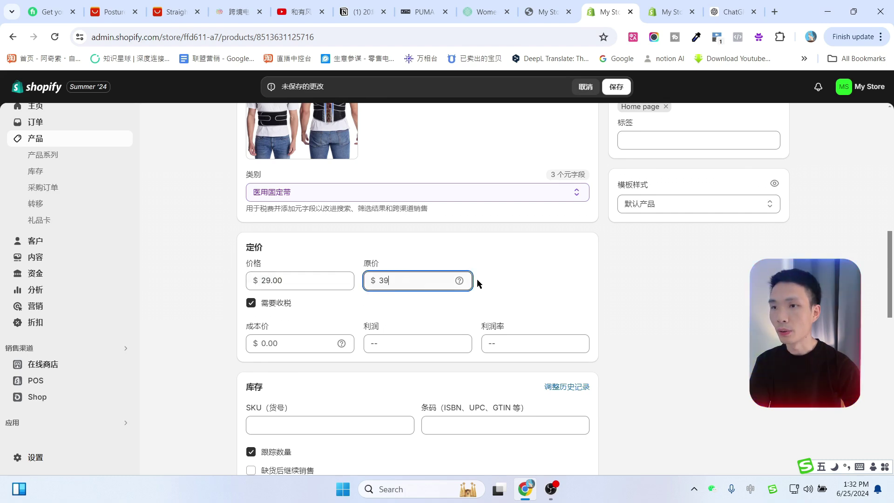
pyautogui.click(541, 273)
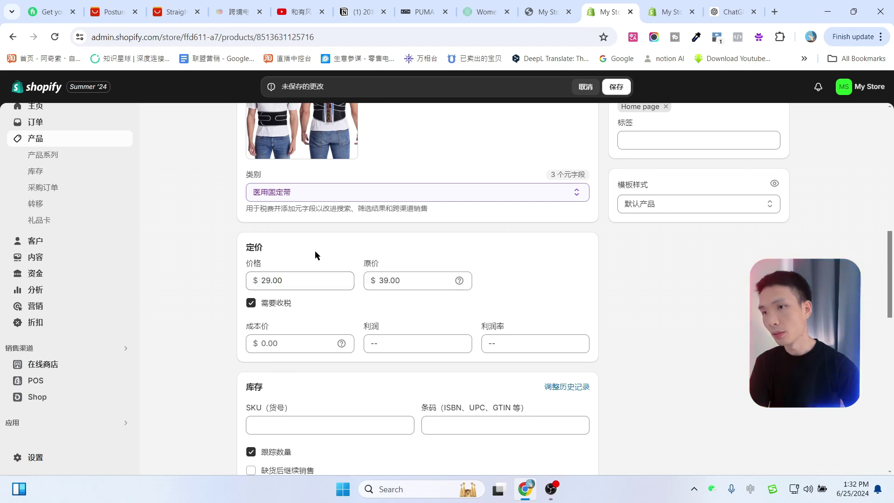
pyautogui.doubleClick(281, 279)
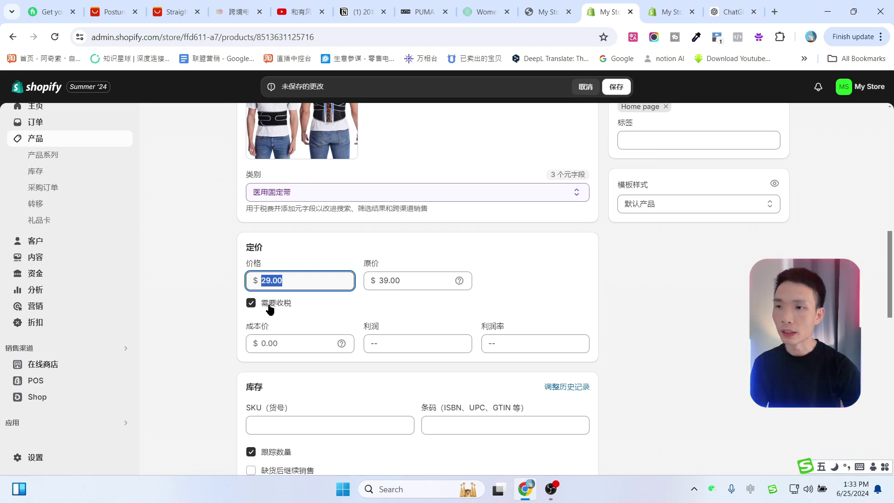
pyautogui.click(734, 288)
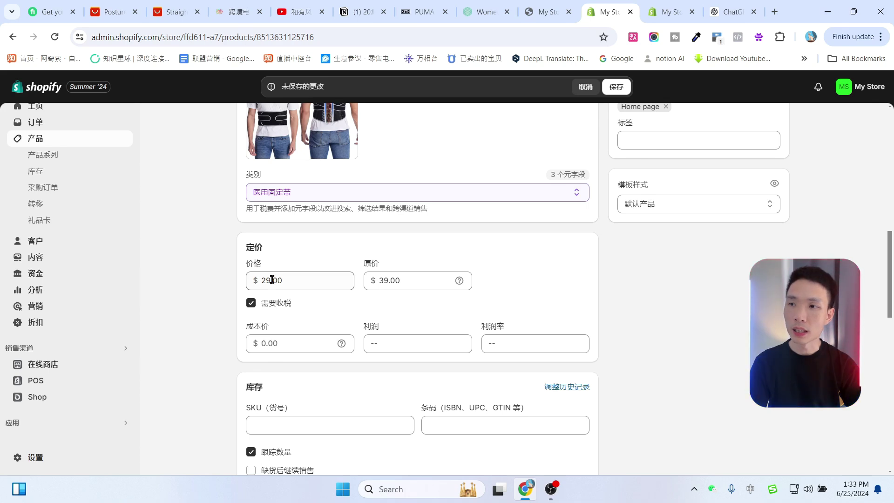
# - Set the cost per item to $7.08, matching the supplier's price on AliExpress
pyautogui.click(287, 348)
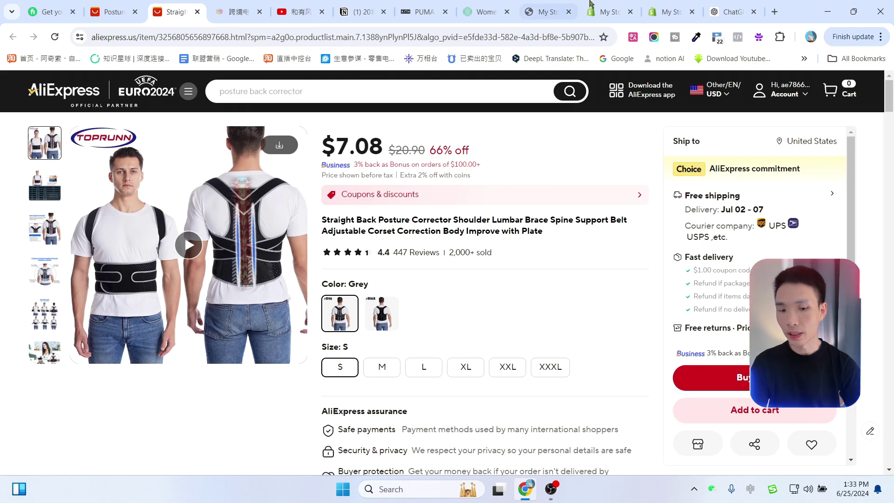
pyautogui.click(668, 9)
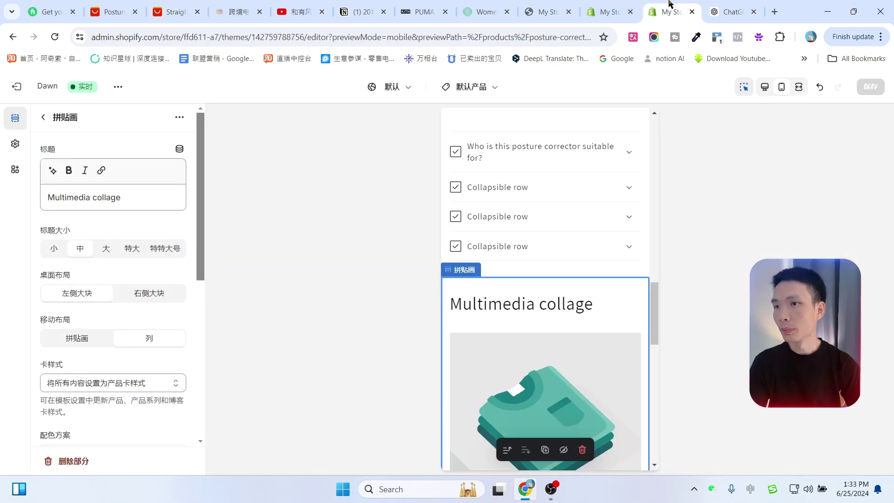
pyautogui.click(613, 6)
pyautogui.write('7.08')
pyautogui.click(568, 282)
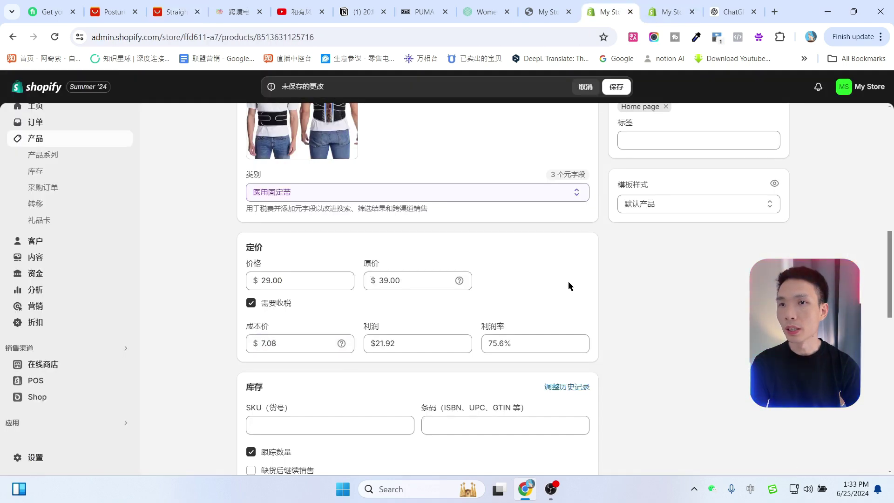
# - Set the posture corrector's cost per item to $12
pyautogui.scroll(-1, 462, 312)
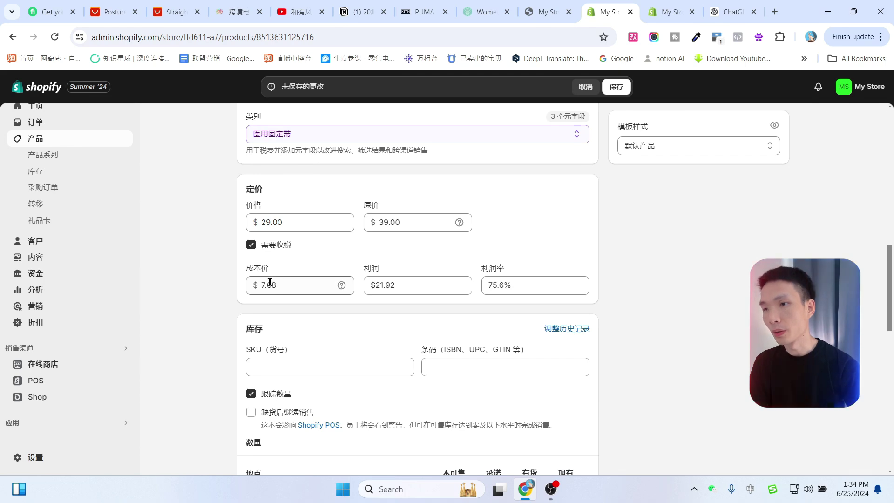
pyautogui.click(174, 12)
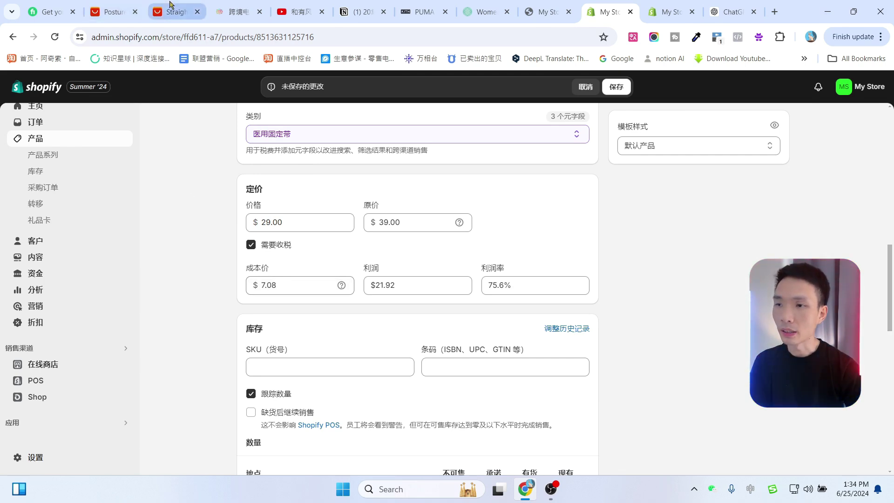
pyautogui.click(731, 12)
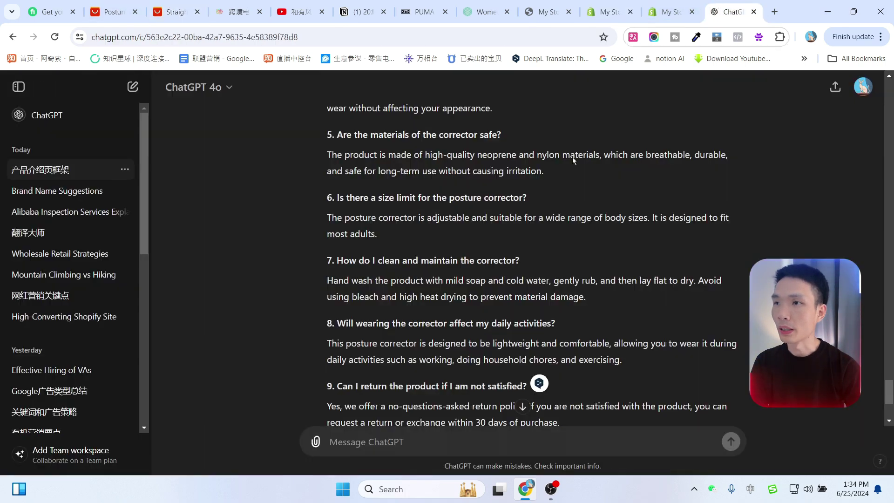
pyautogui.click(687, 7)
pyautogui.click(609, 12)
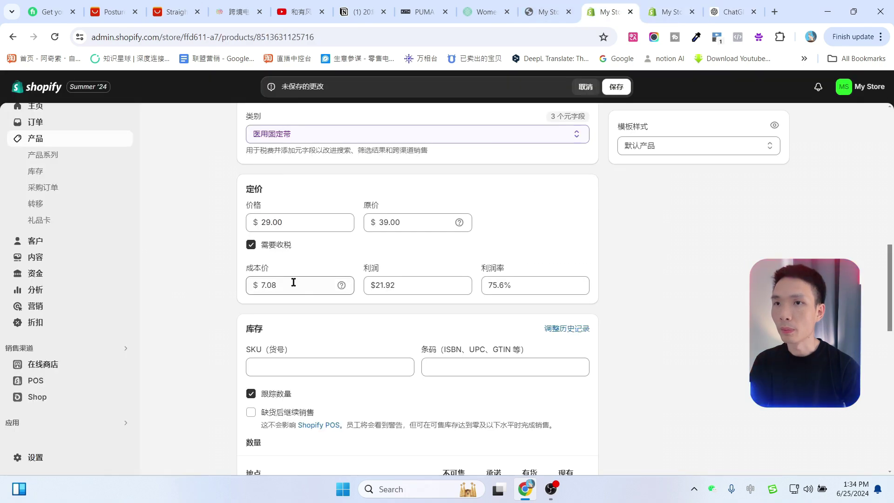
pyautogui.doubleClick(275, 283)
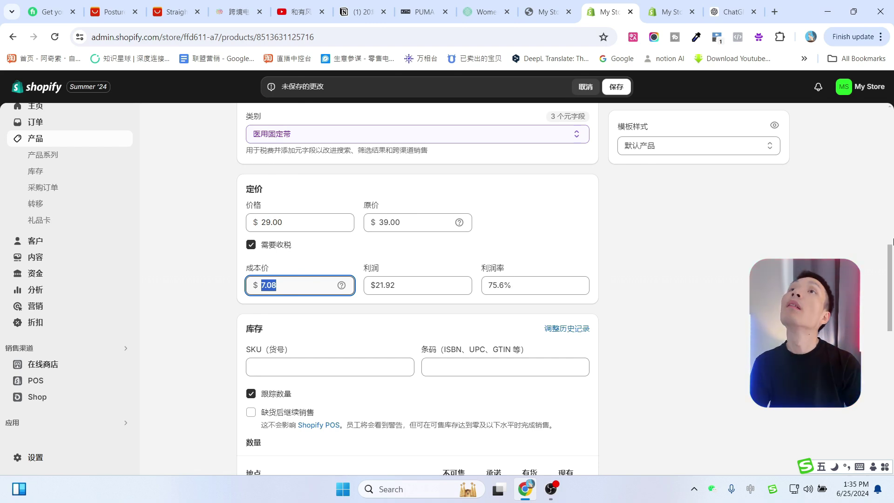
pyautogui.write('12')
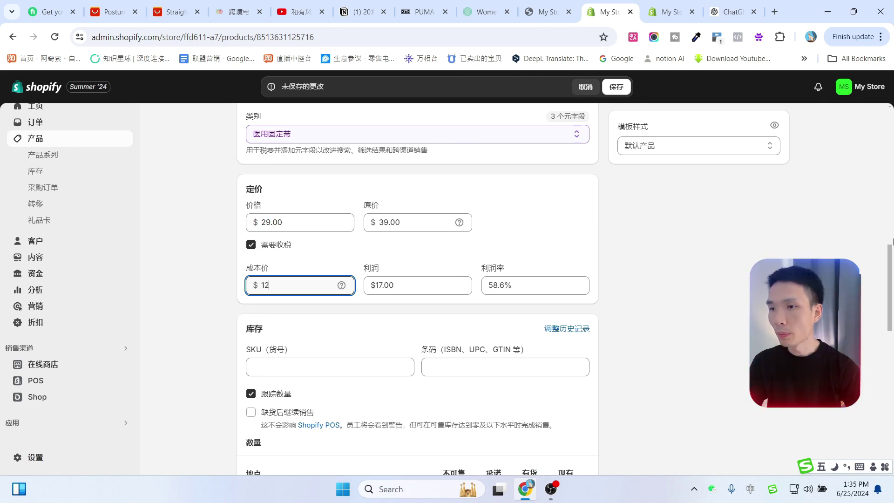
# - Review the product title on AliExpress and enter its abbreviation SBPC as the SKU in Shopify's inventory section
pyautogui.scroll(-3, 524, 332)
pyautogui.click(288, 249)
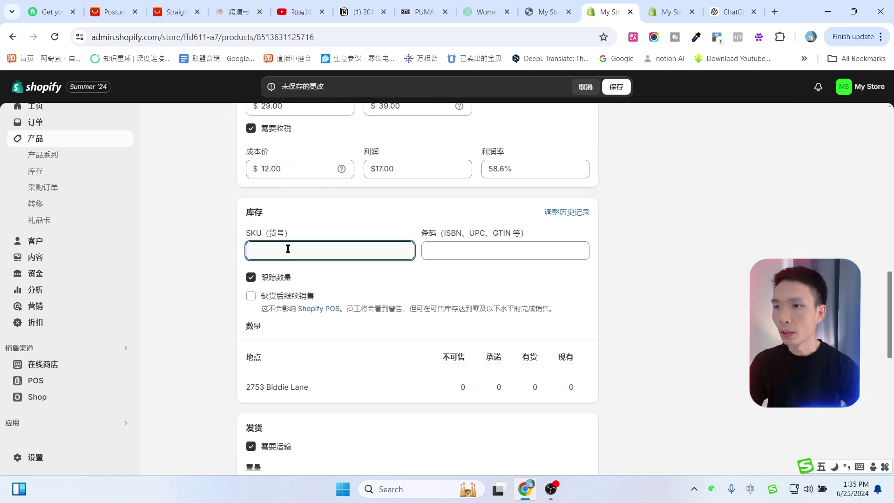
pyautogui.hotkey('ctrl', '3')
pyautogui.moveTo(356, 220); pyautogui.dragTo(451, 220)
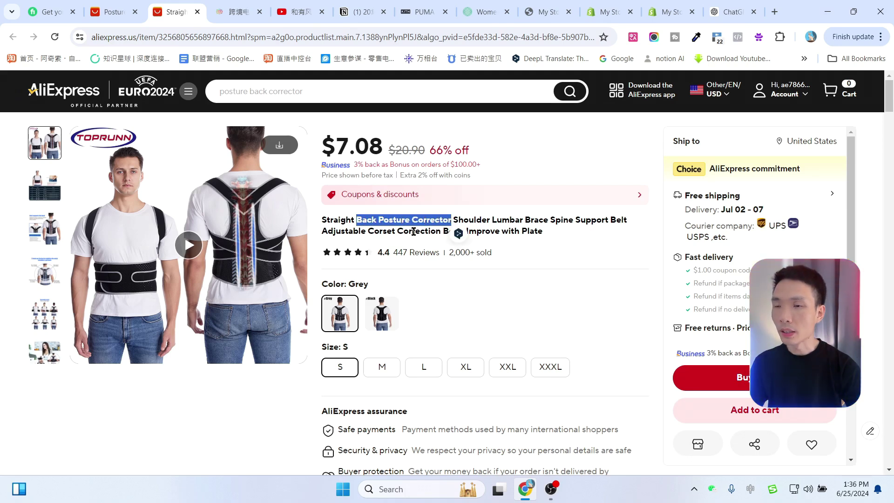
pyautogui.click(504, 198)
pyautogui.click(610, 113)
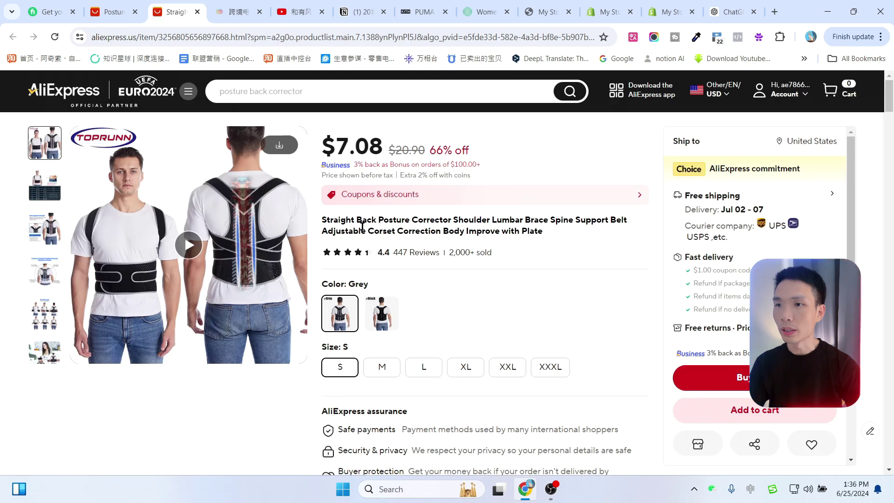
pyautogui.click(670, 10)
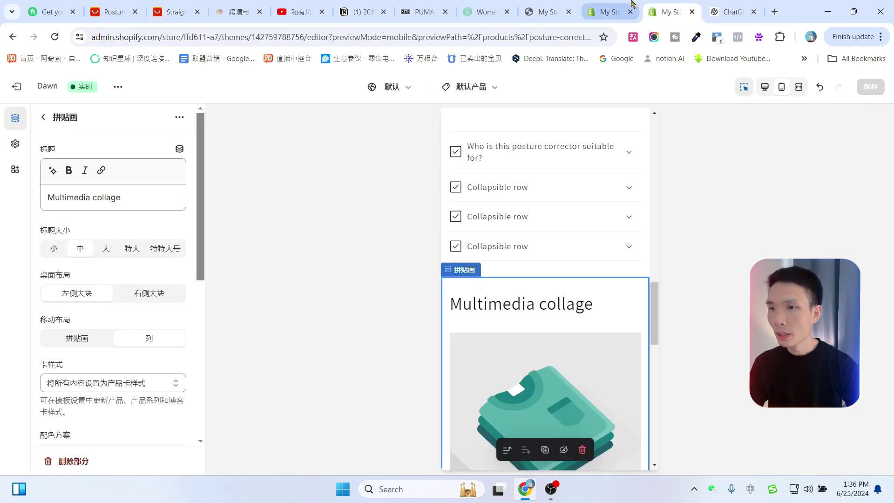
pyautogui.click(619, 10)
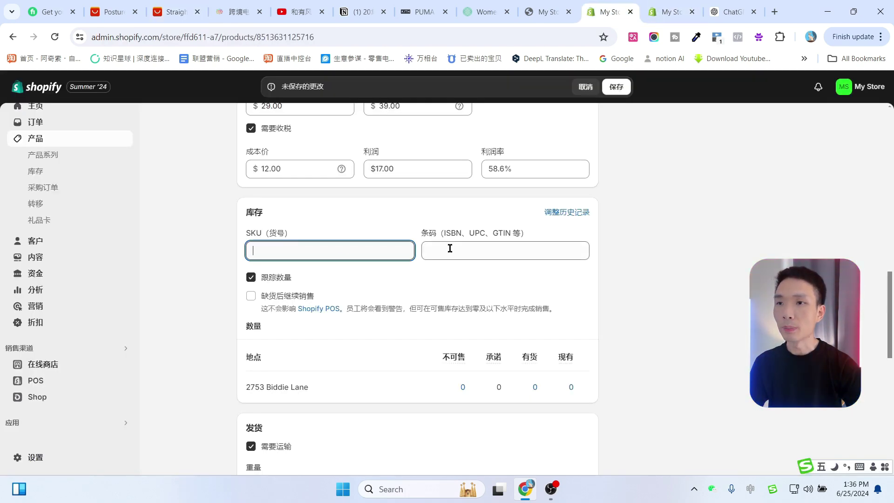
pyautogui.write('SBPC')
pyautogui.press('Return')
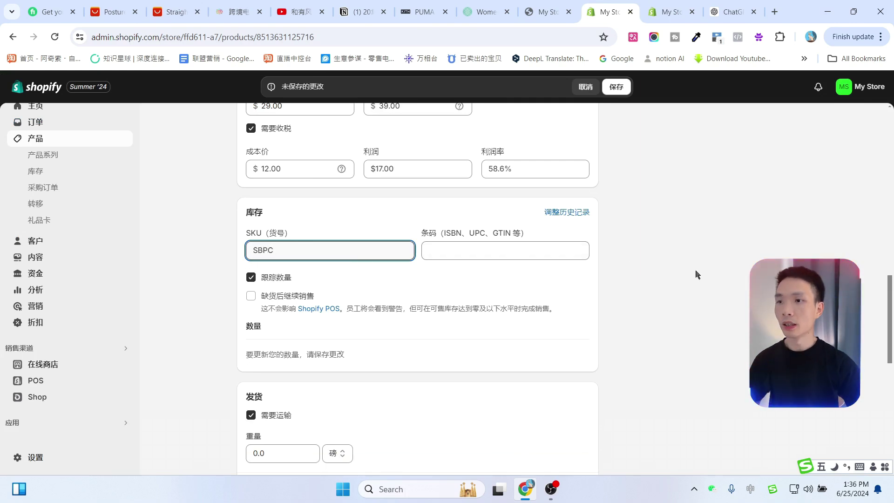
# - Switch to the TEC-IT online barcode generator and examine its Code-128 form and the other linear code types
pyautogui.click(526, 246)
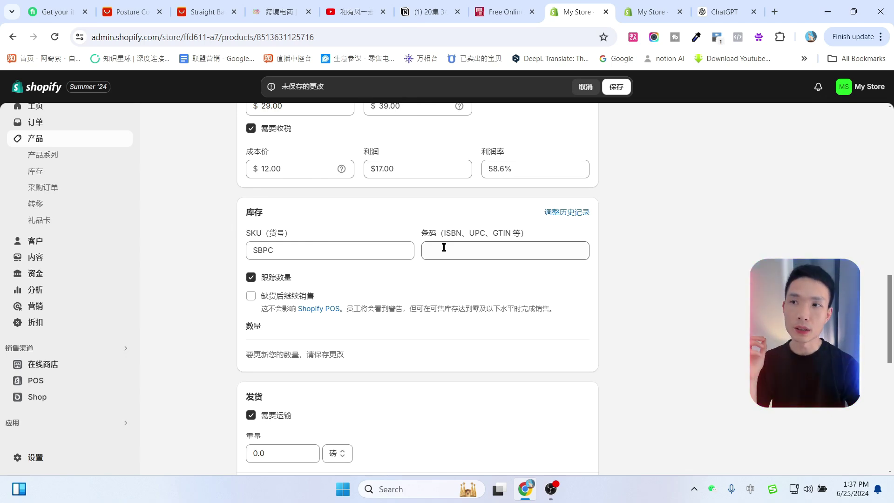
pyautogui.click(509, 6)
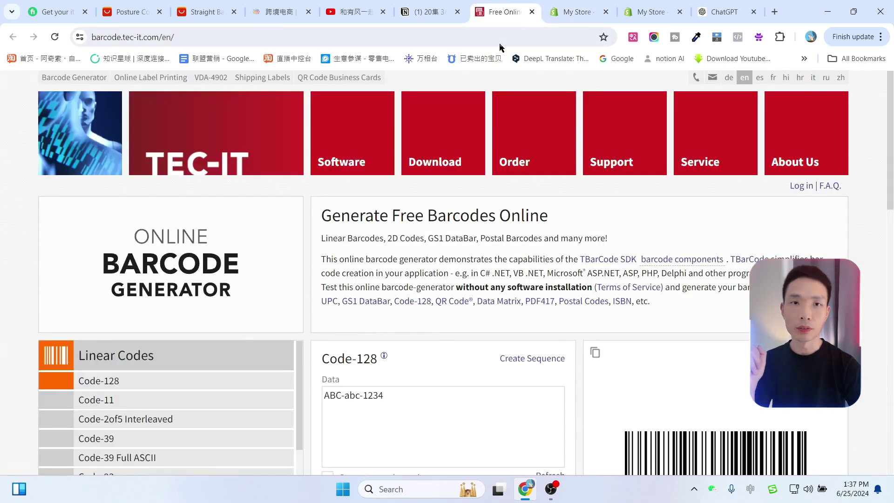
pyautogui.scroll(-3, 486, 237)
pyautogui.scroll(1, 190, 150)
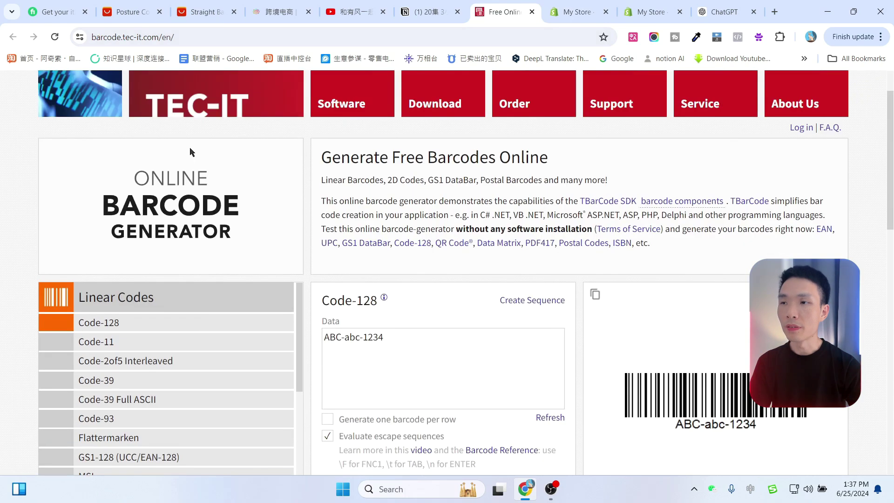
pyautogui.scroll(-4, 663, 217)
pyautogui.scroll(2, 641, 209)
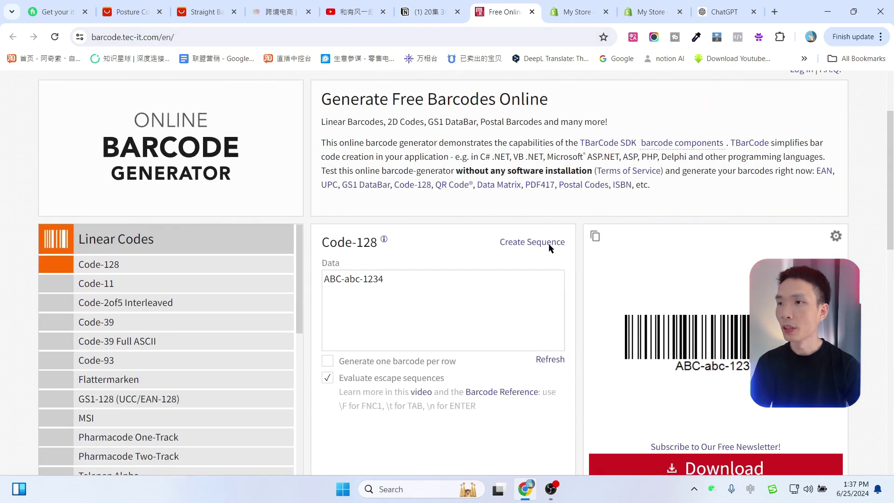
# - Copy the SKU into the TEC-IT generator's Code-128 data as SBPC-abc-1234, download the barcode, and return to the Shopify product page
pyautogui.click(566, 9)
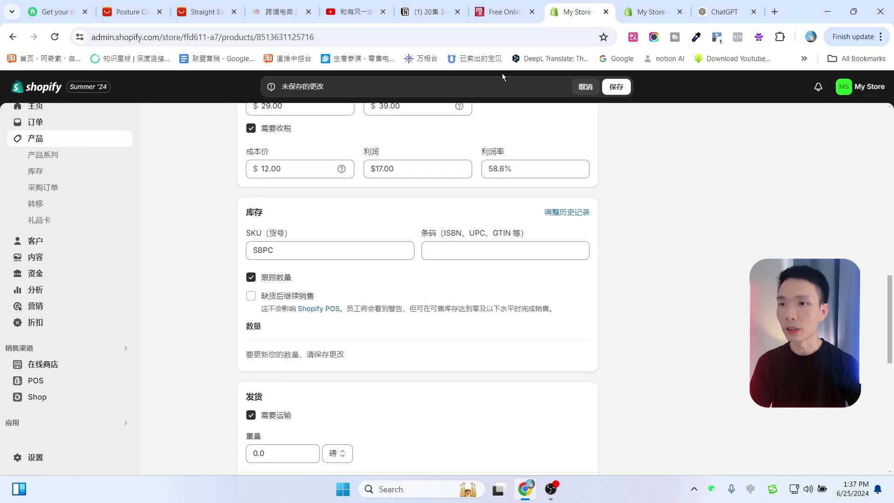
pyautogui.doubleClick(285, 249)
pyautogui.hotkey('ctrl', 'c')
pyautogui.click(505, 12)
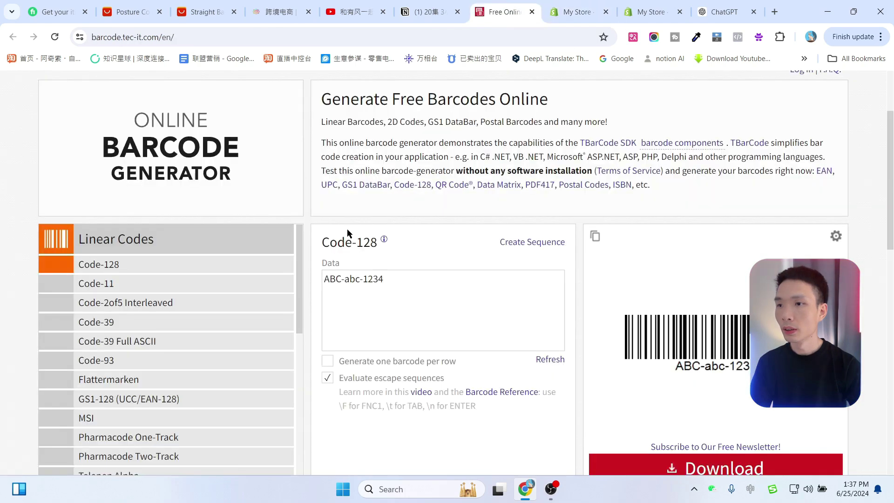
pyautogui.doubleClick(339, 278)
pyautogui.hotkey('ctrl', 'v')
pyautogui.scroll(-2, 433, 283)
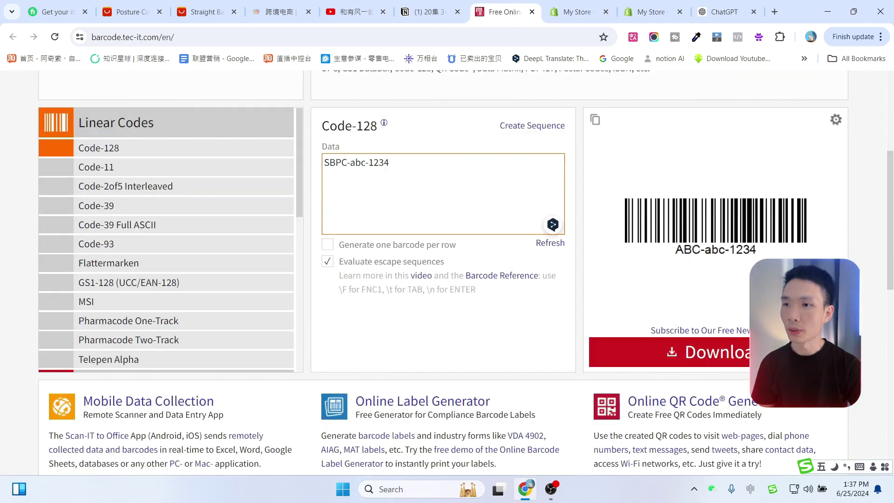
pyautogui.click(684, 350)
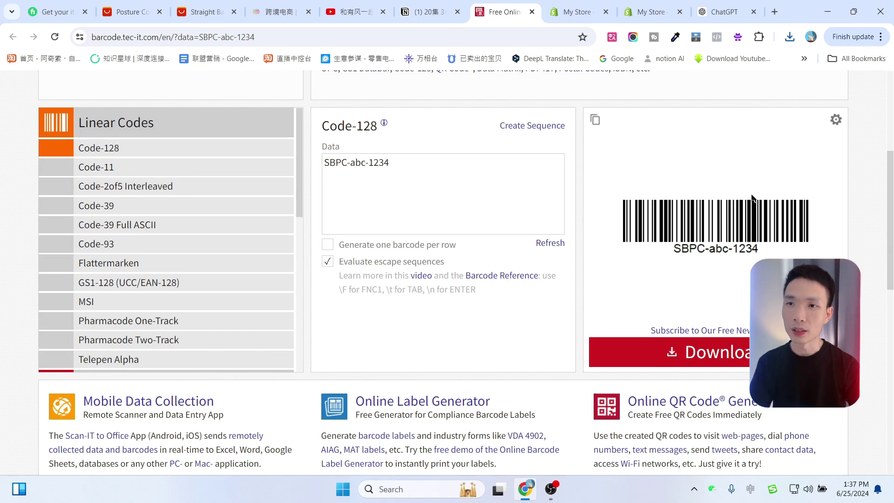
pyautogui.hotkey('ctrl', 'Tab')
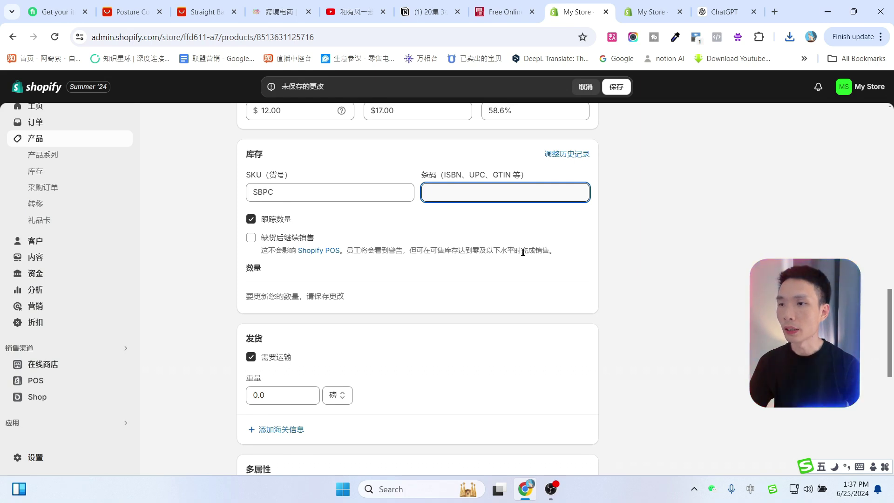
# - Set the product's shipping weight to 1.0 pound (磅)
pyautogui.scroll(-3, 470, 255)
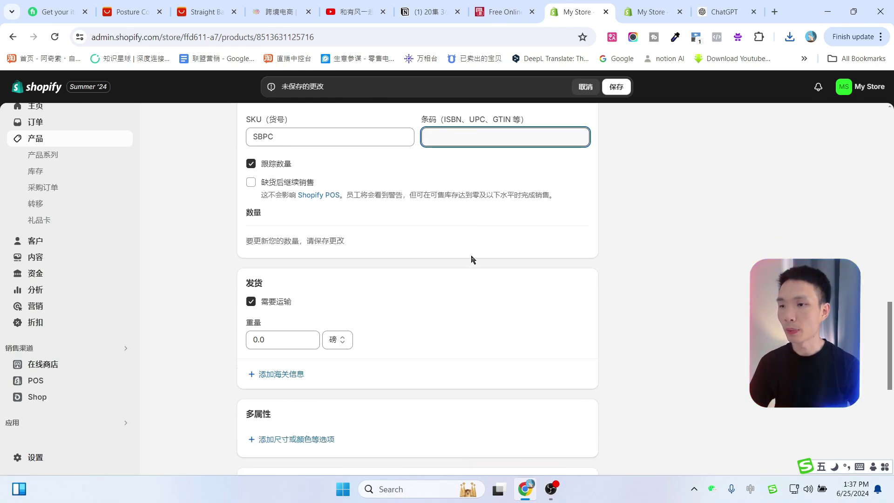
pyautogui.doubleClick(283, 220)
pyautogui.scroll(10, 408, 225)
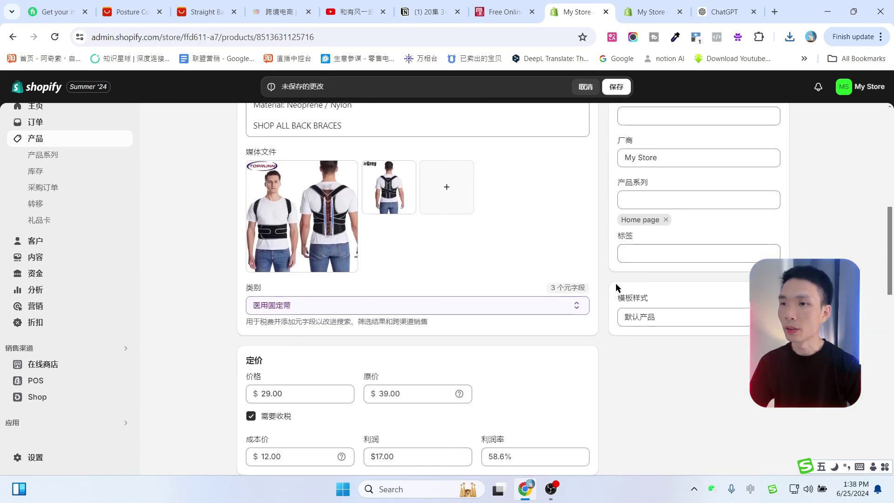
pyautogui.scroll(-6, 618, 289)
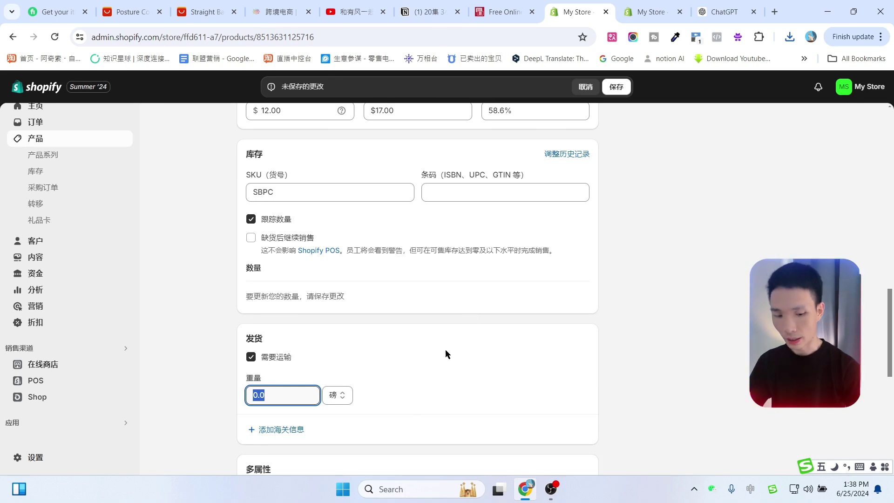
pyautogui.scroll(-3, 341, 348)
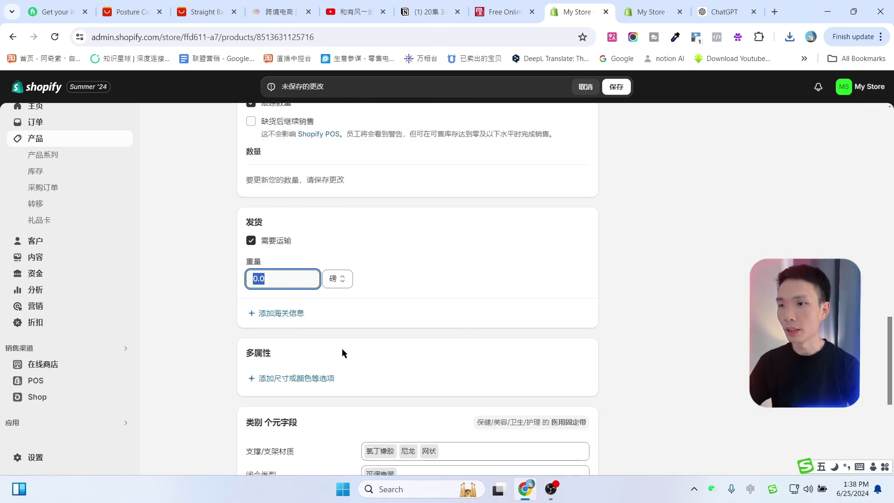
pyautogui.write('1')
pyautogui.click(482, 261)
pyautogui.scroll(-1, 482, 262)
# - Expand the customs information in the shipping section and examine the country/region of origin and HS code fields
pyautogui.click(281, 255)
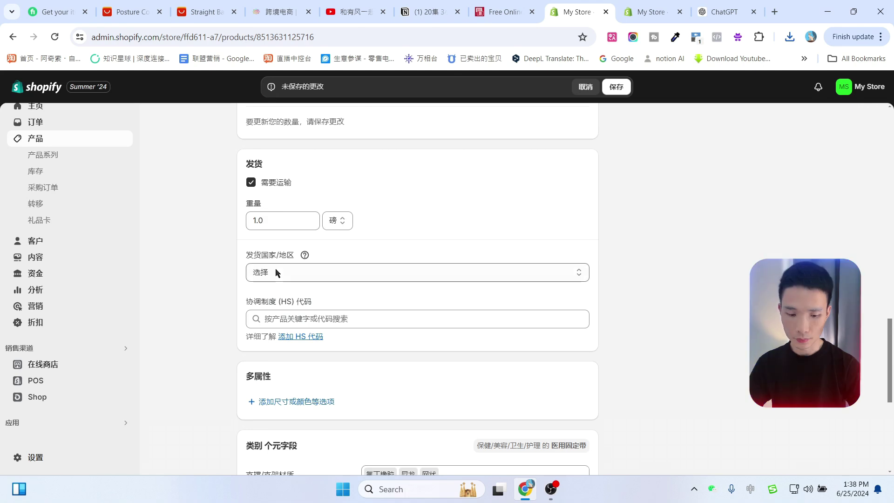
pyautogui.moveTo(306, 257)
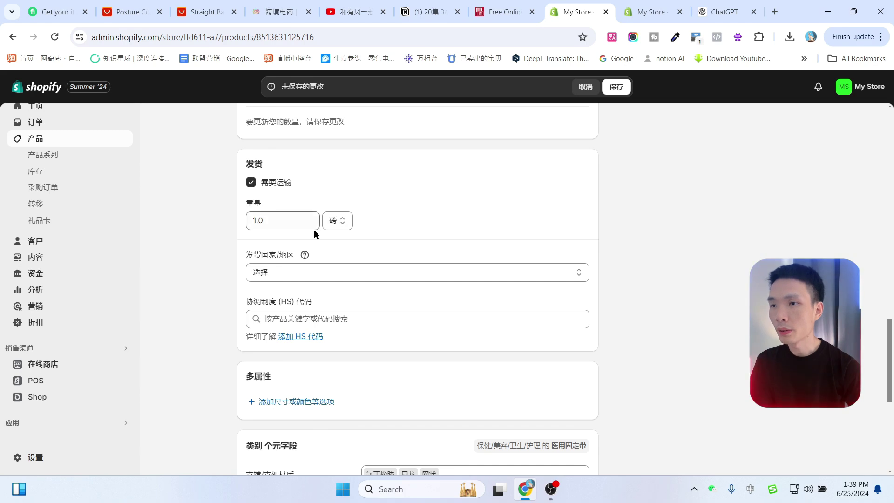
pyautogui.scroll(3, 355, 256)
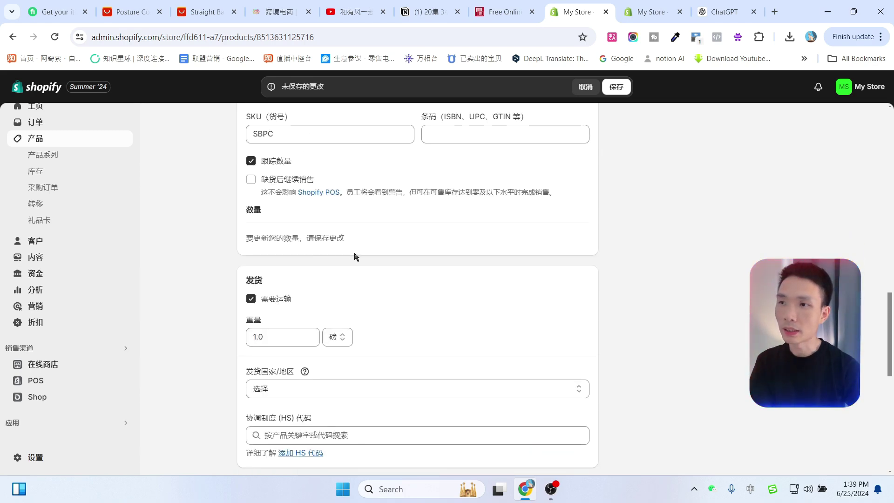
pyautogui.scroll(-6, 392, 311)
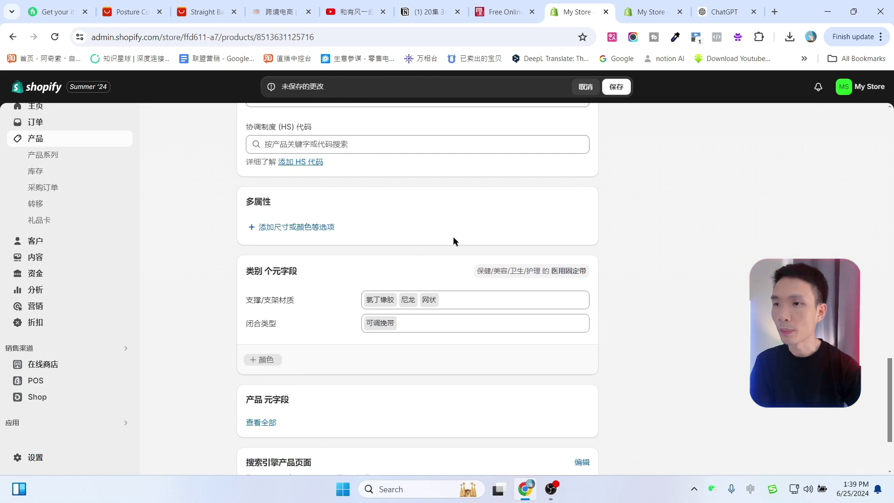
# - Add a color (颜色) variant option with the value 海军蓝 (navy blue)
pyautogui.click(313, 228)
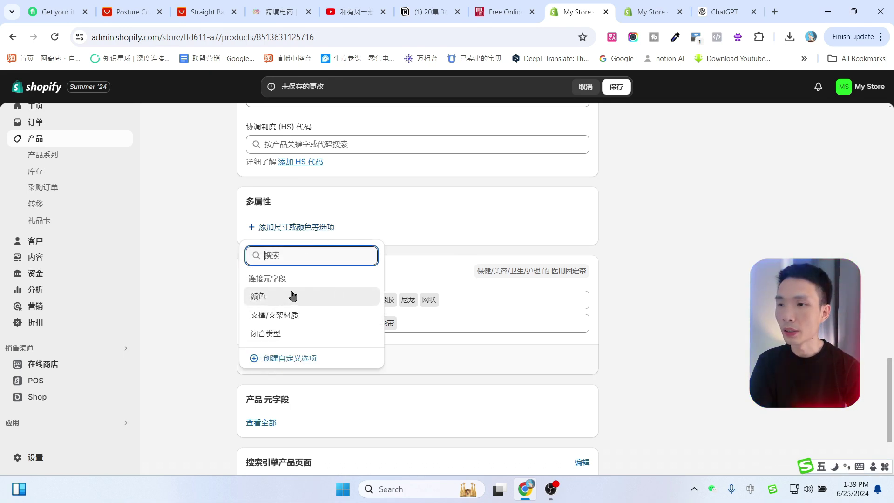
pyautogui.click(273, 297)
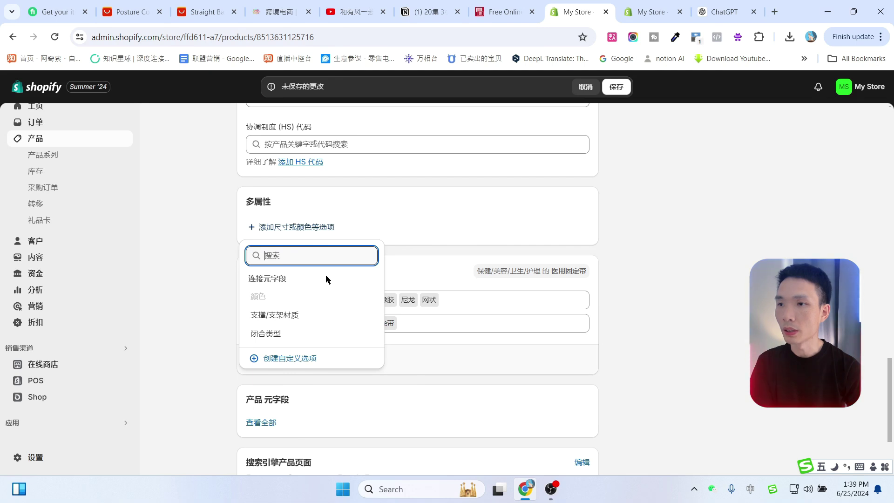
pyautogui.click(267, 296)
pyautogui.click(292, 363)
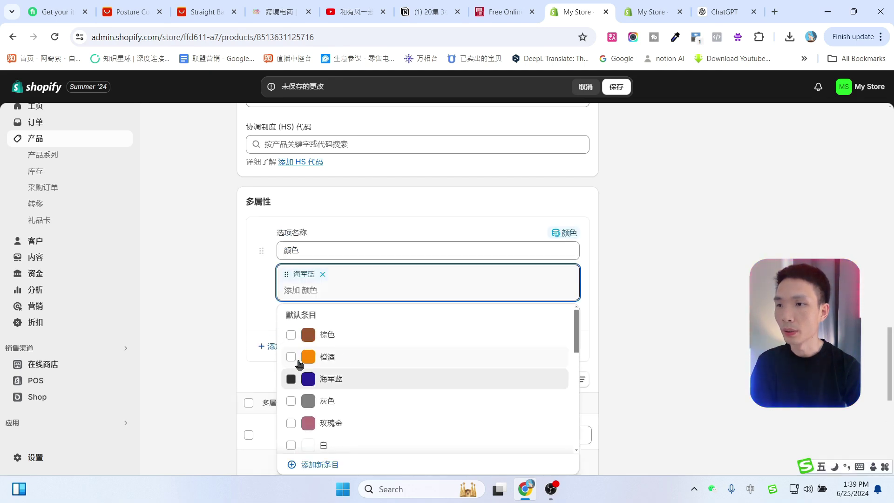
pyautogui.click(678, 300)
pyautogui.scroll(-1, 670, 300)
pyautogui.click(565, 255)
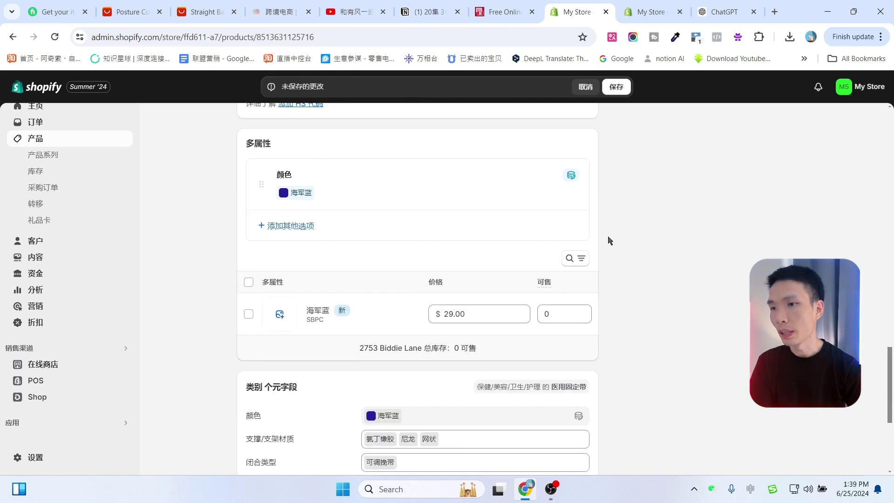
# - Create a custom size option named 尺寸 with the value 中 (medium) for the product's variants
pyautogui.click(298, 228)
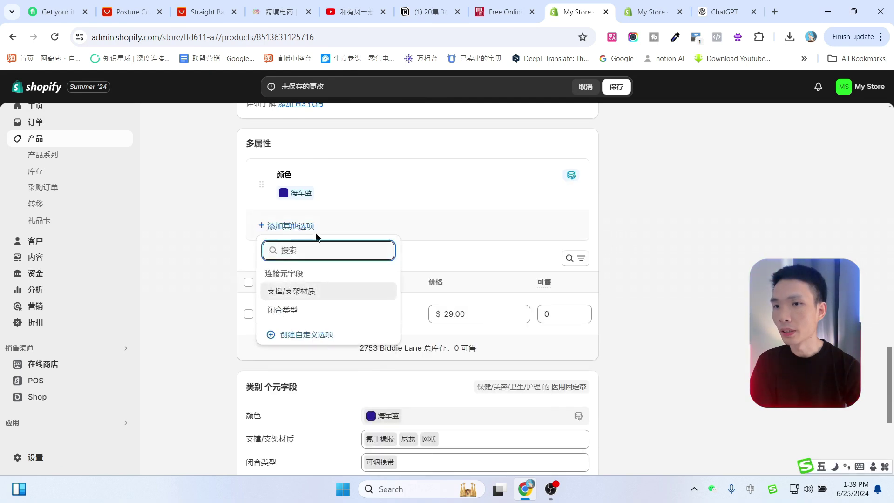
pyautogui.click(297, 204)
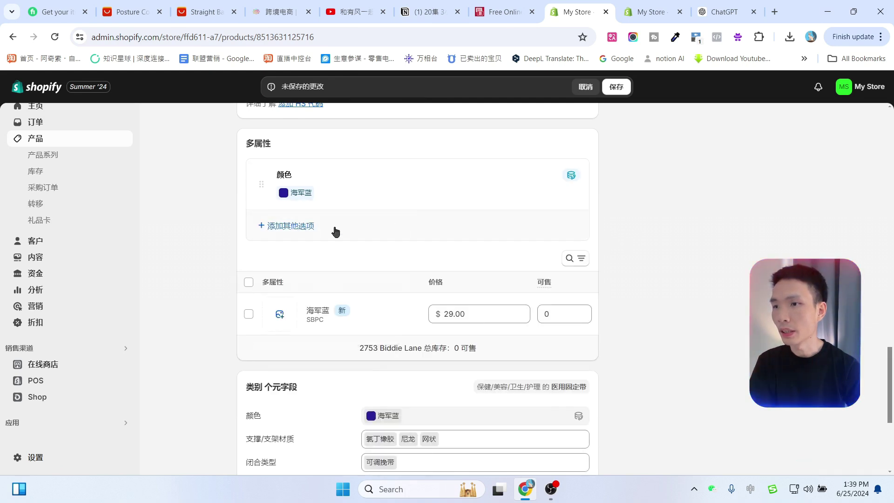
pyautogui.click(305, 227)
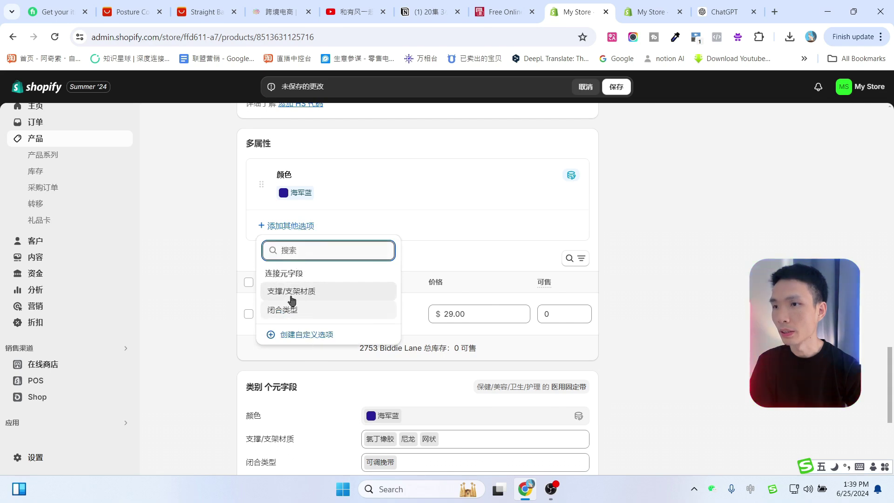
pyautogui.click(307, 339)
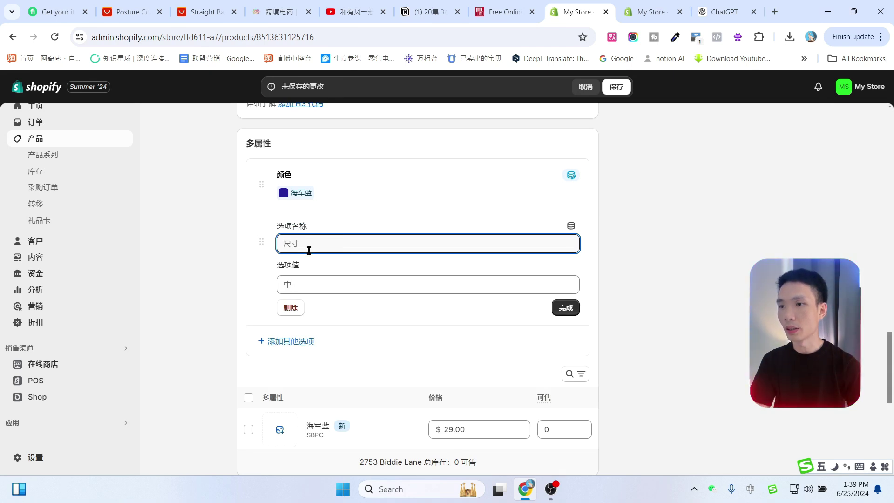
pyautogui.write('尺寸')
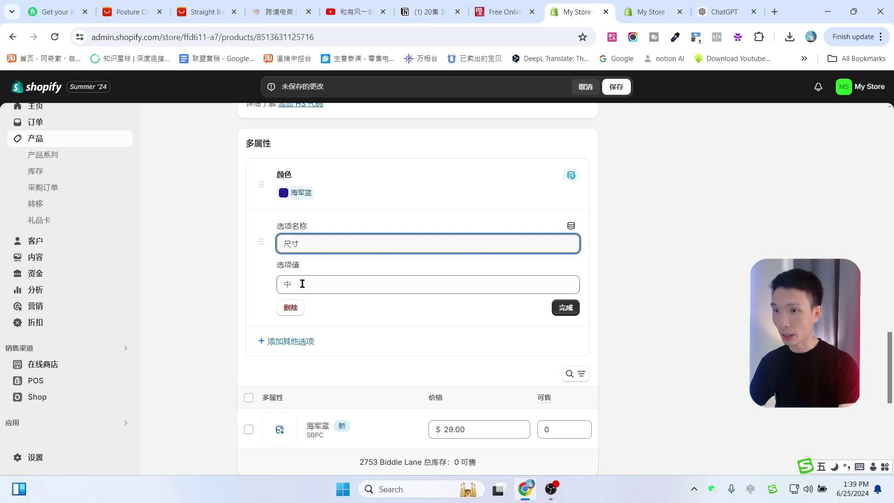
pyautogui.click(401, 314)
pyautogui.click(328, 284)
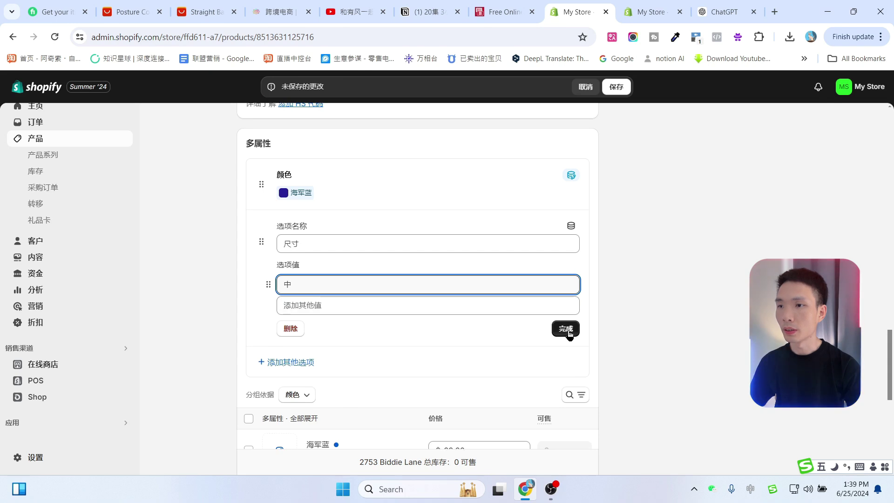
pyautogui.click(566, 327)
pyautogui.scroll(1, 593, 291)
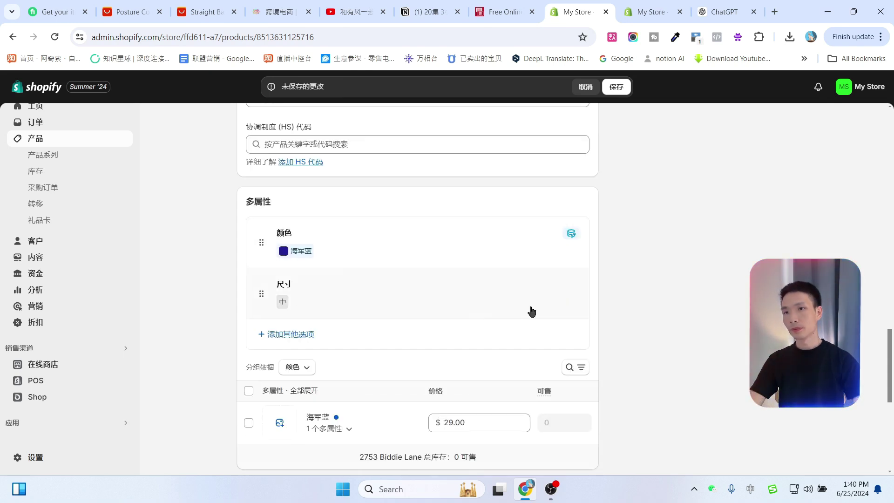
# - Set the available quantity of the navy blue medium variant to 100 and save the product
pyautogui.scroll(-3, 532, 311)
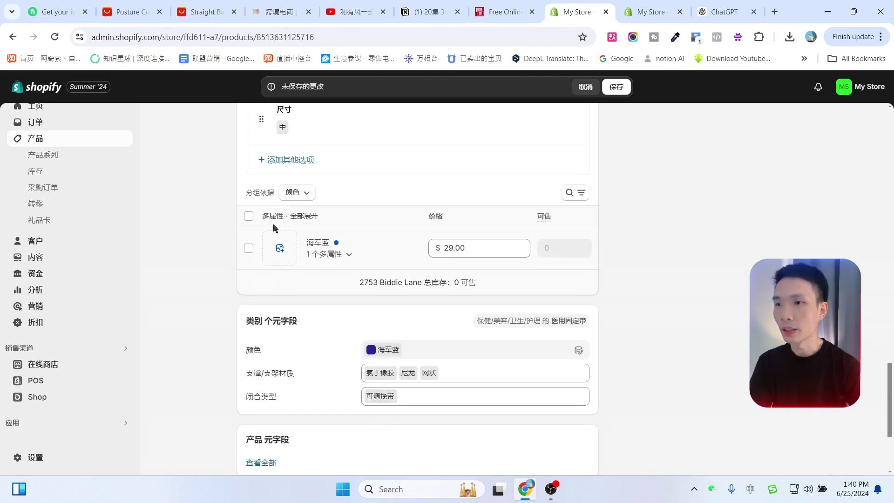
pyautogui.click(248, 249)
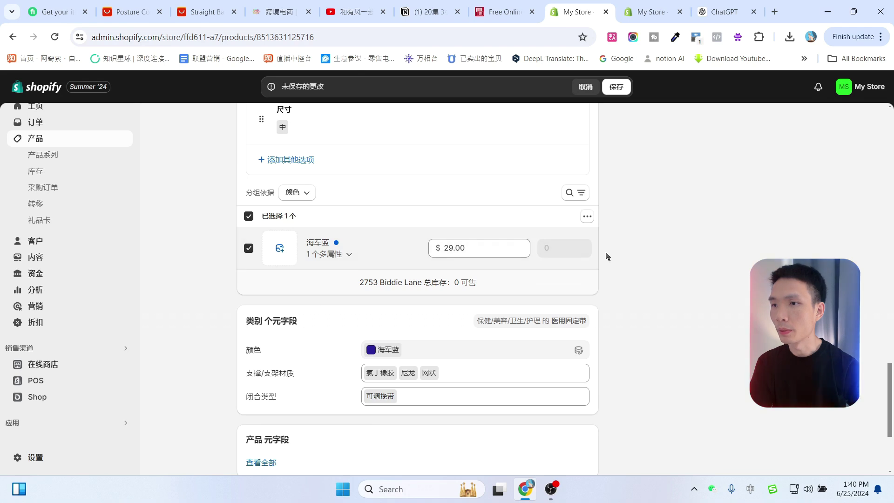
pyautogui.click(554, 252)
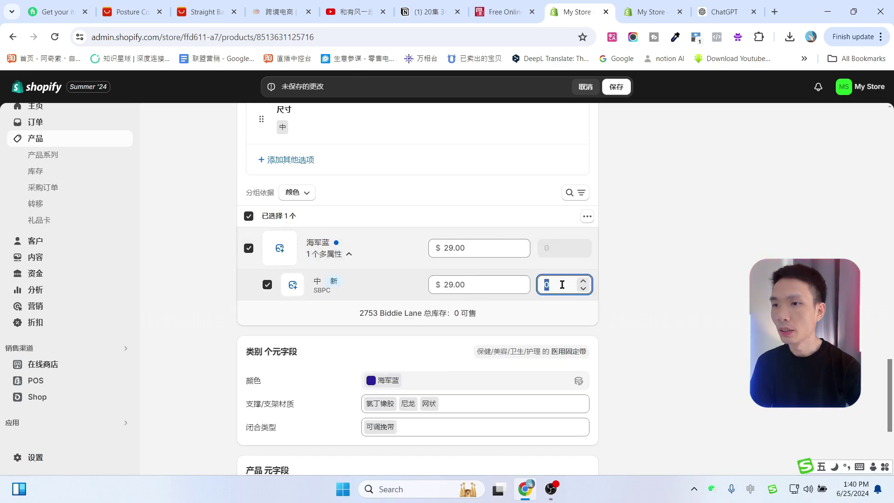
pyautogui.write('100')
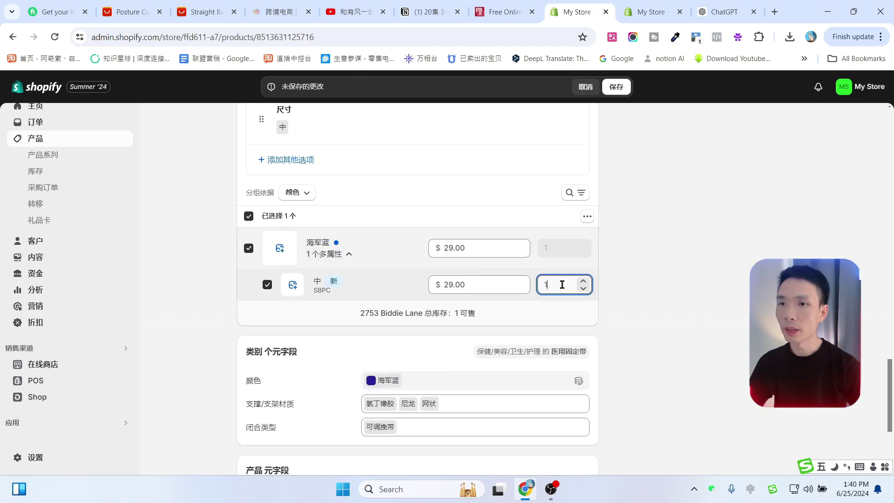
pyautogui.click(701, 251)
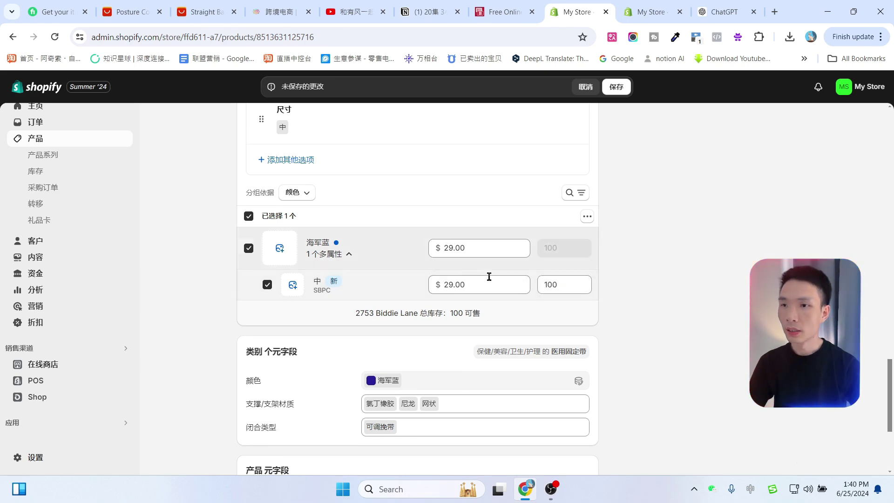
pyautogui.scroll(-4, 705, 292)
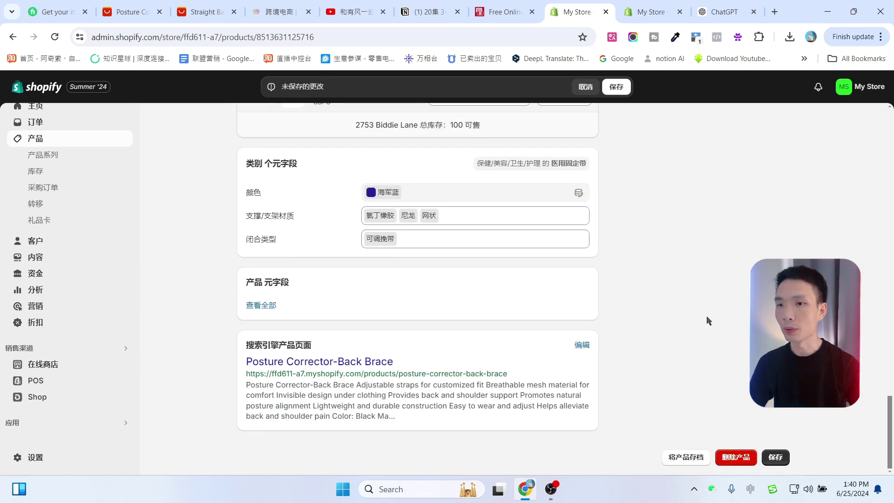
pyautogui.scroll(6, 661, 206)
pyautogui.click(617, 87)
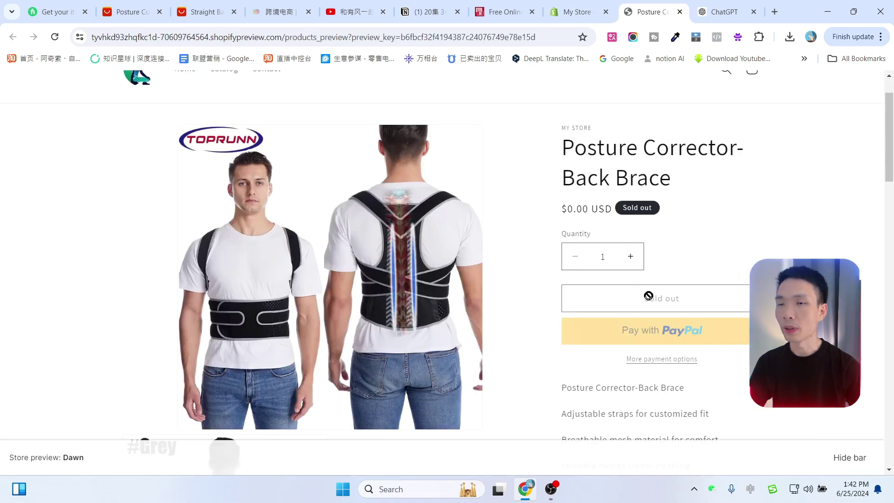
# - Return to the Shopify product editor, change the available inventory at the store location to 50, and save
pyautogui.click(577, 11)
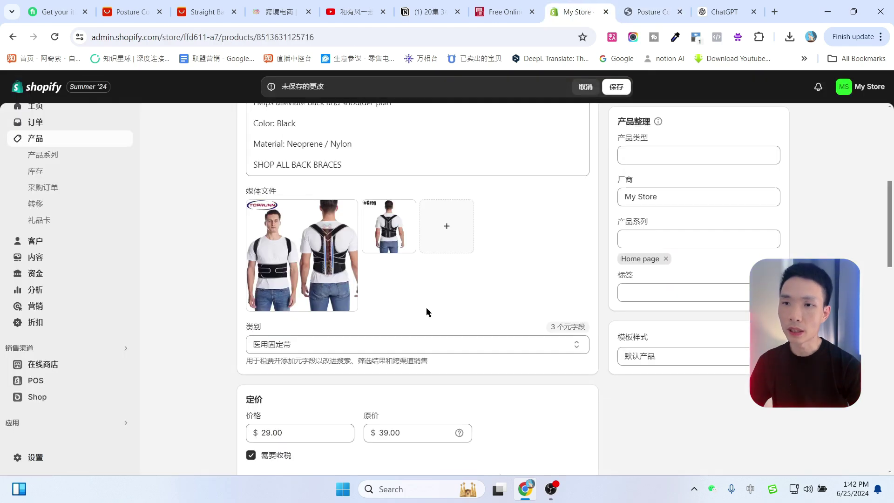
pyautogui.scroll(-5, 518, 314)
pyautogui.scroll(-2, 494, 305)
pyautogui.scroll(2, 471, 297)
pyautogui.scroll(-4, 473, 295)
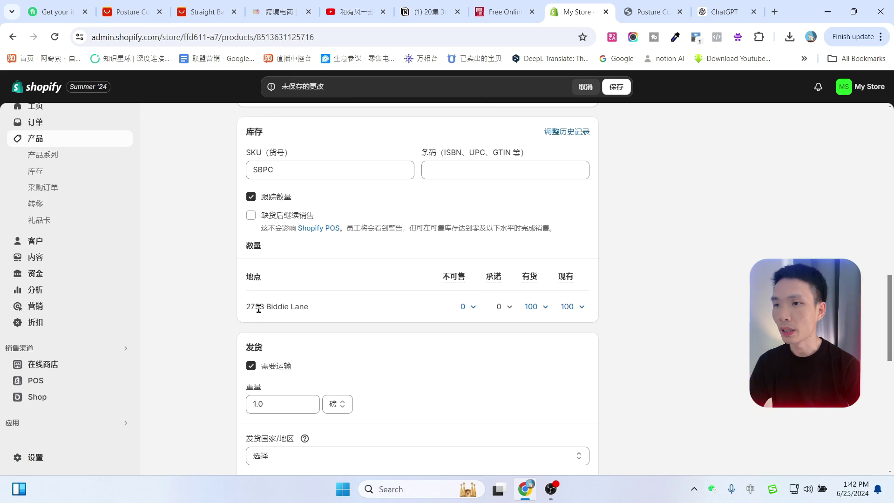
pyautogui.click(530, 308)
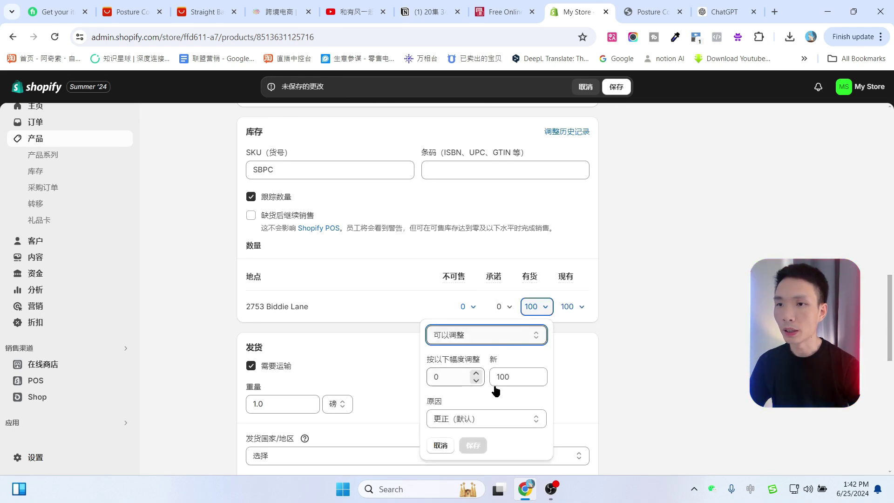
pyautogui.doubleClick(512, 377)
pyautogui.write('50')
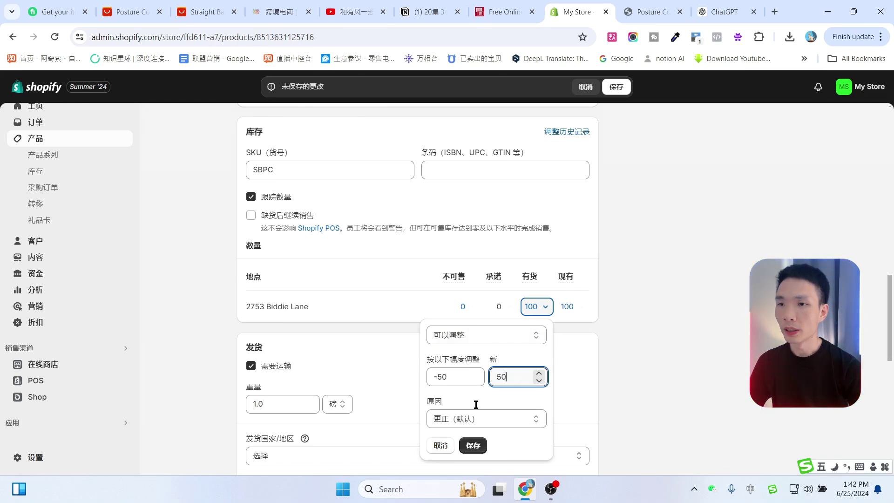
pyautogui.click(473, 446)
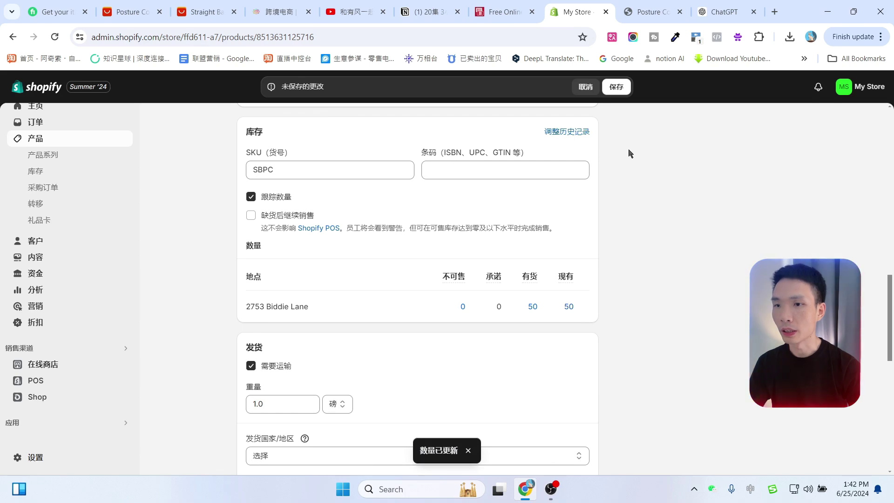
pyautogui.click(616, 87)
# - Reload the storefront preview to check the posture corrector's price and availability, and go back to the Shopify product editor
pyautogui.click(625, 13)
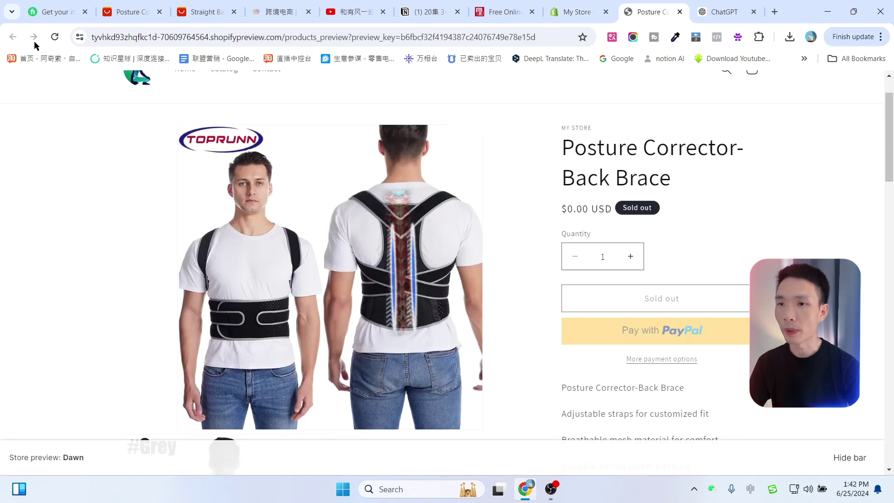
pyautogui.click(55, 41)
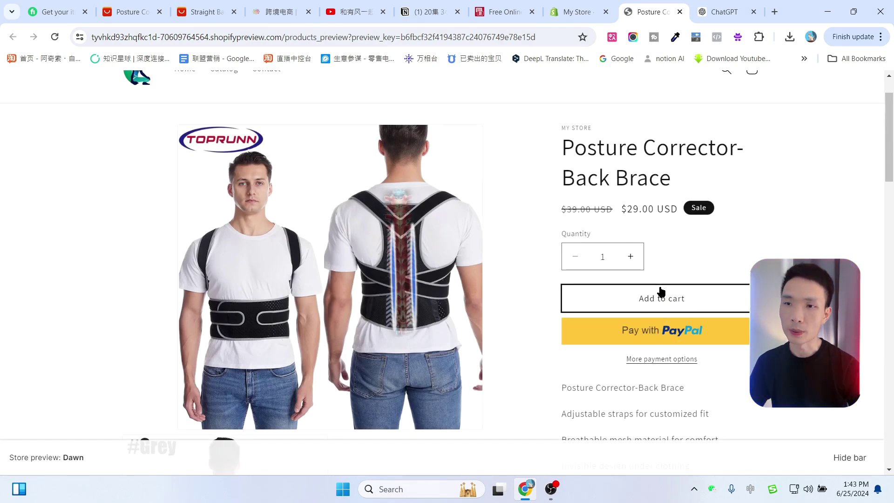
pyautogui.hotkey('ctrl', 'pageup')
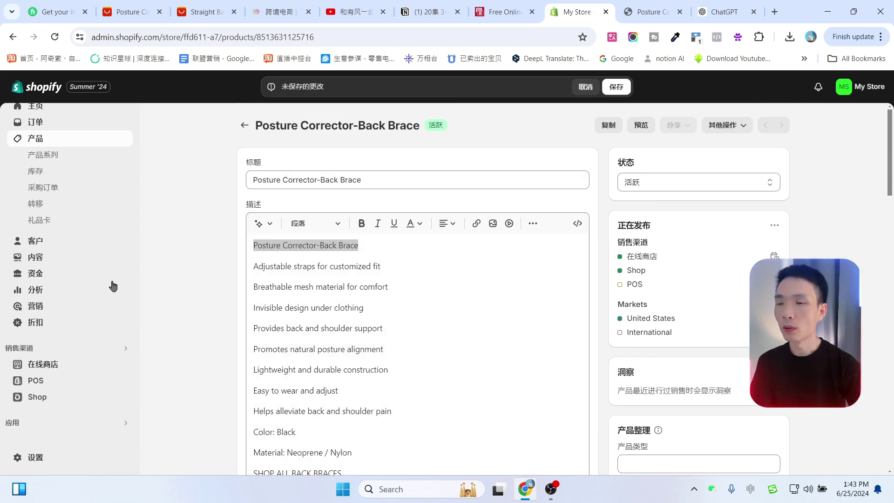
pyautogui.scroll(1, 111, 287)
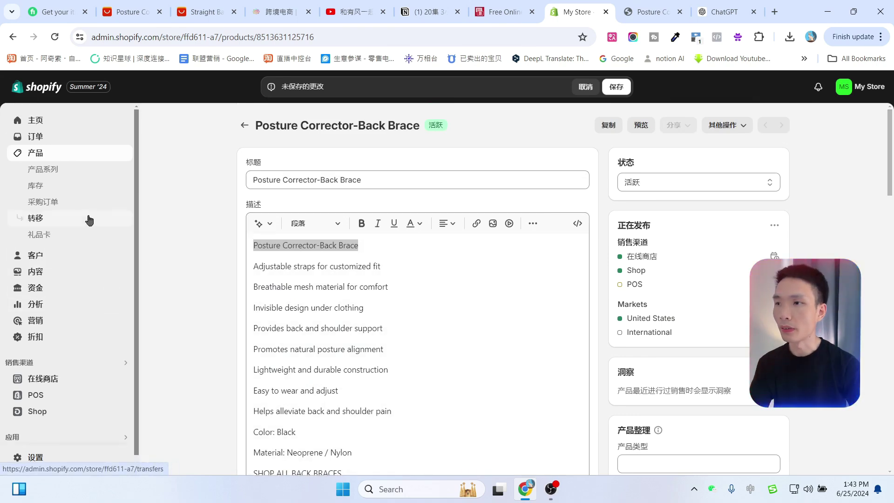